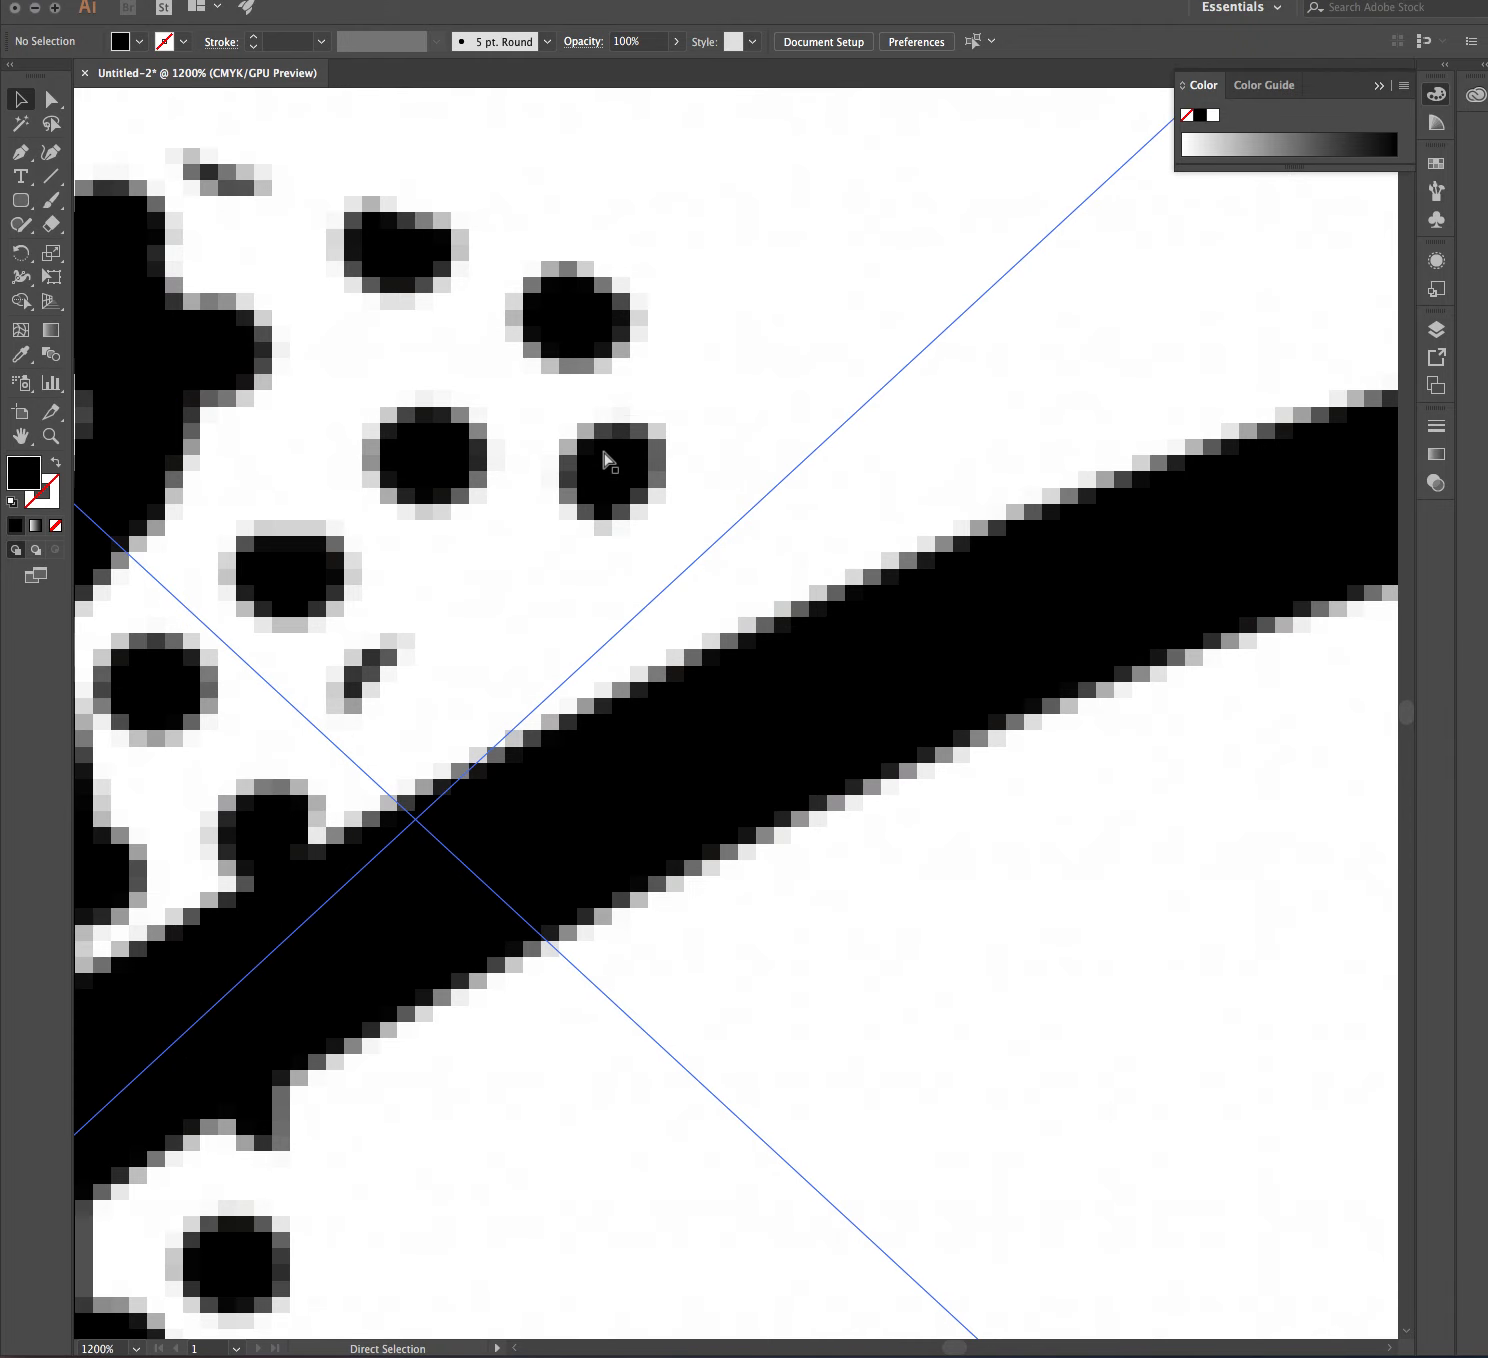
Step: View the whole potted-plant image on the artboard instead of its individual pixels
key(super+minus)
key(super+minus)
key(super+minus)
key(super+minus)
key(super+minus)
key(super+minus)
key(super+minus)
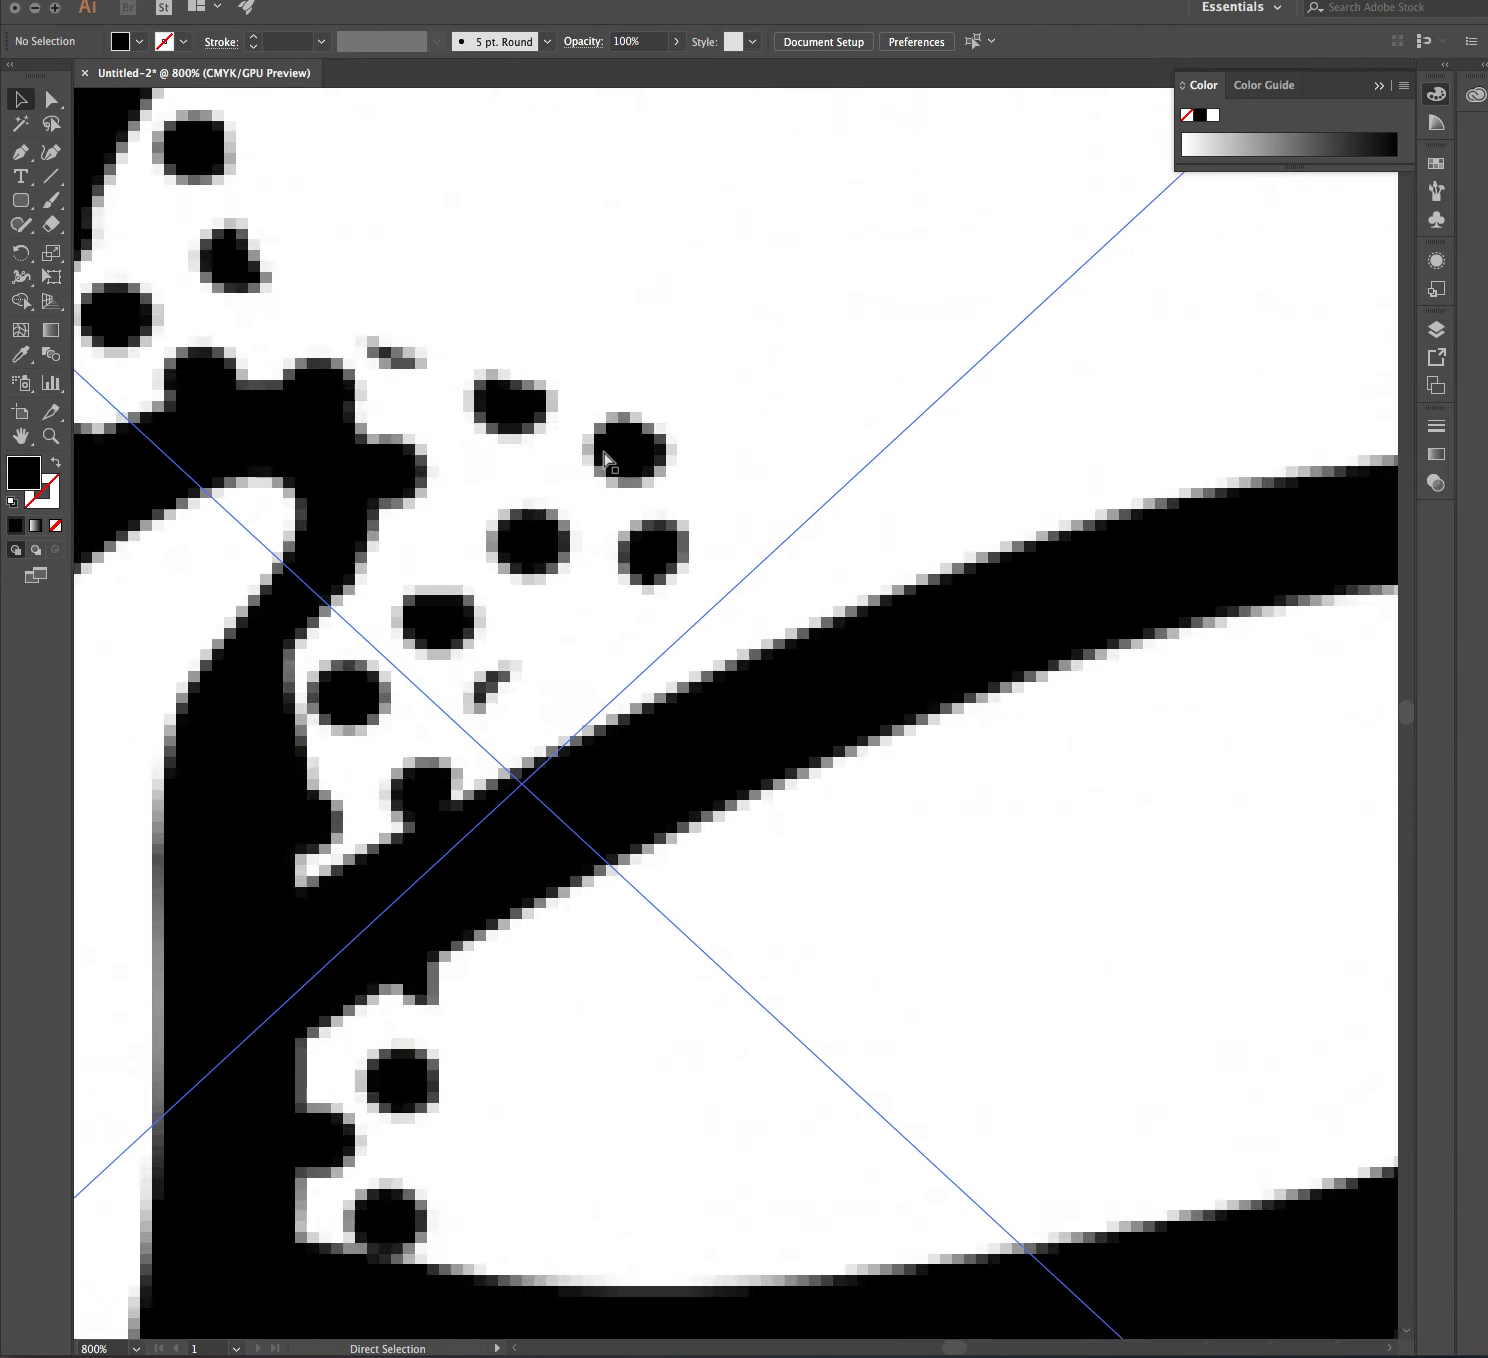
key(super+minus)
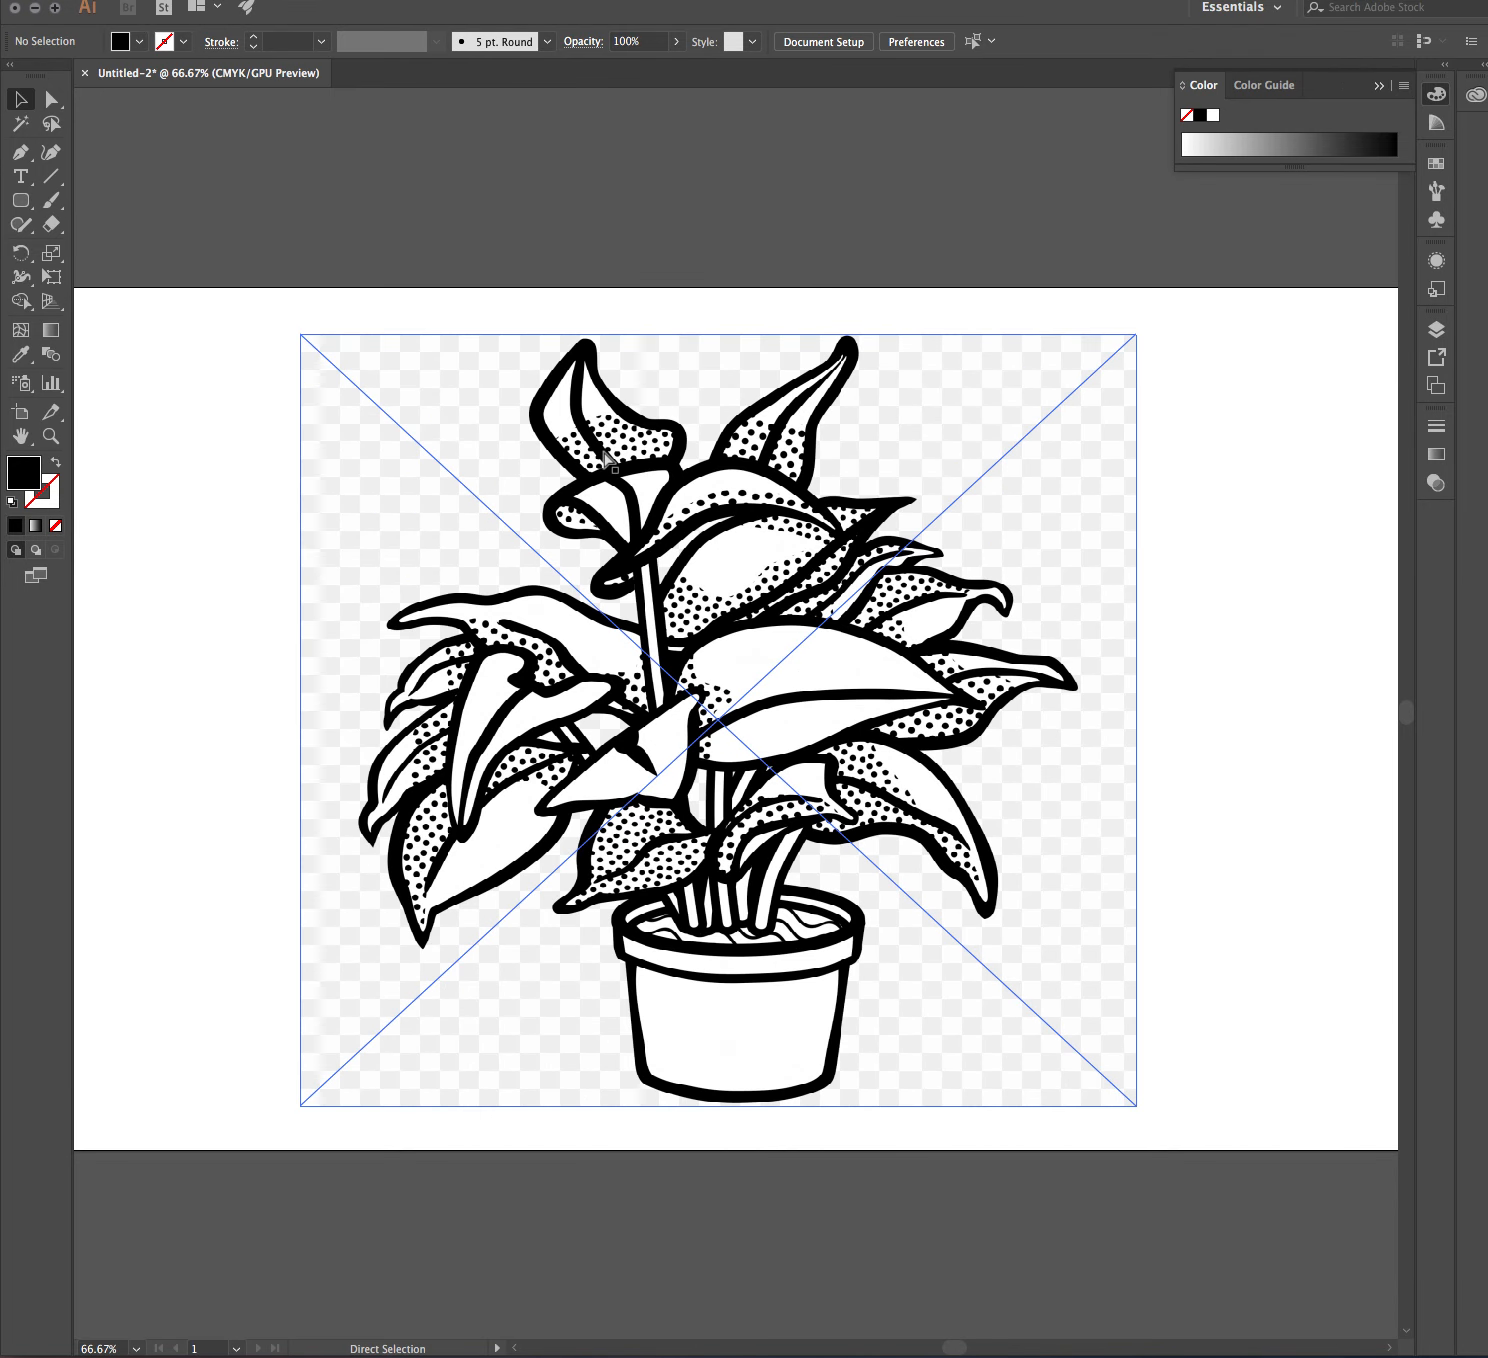
Step: Trace the linked potted-plant image with Image Trace using the default preset
key(v)
click(636, 488)
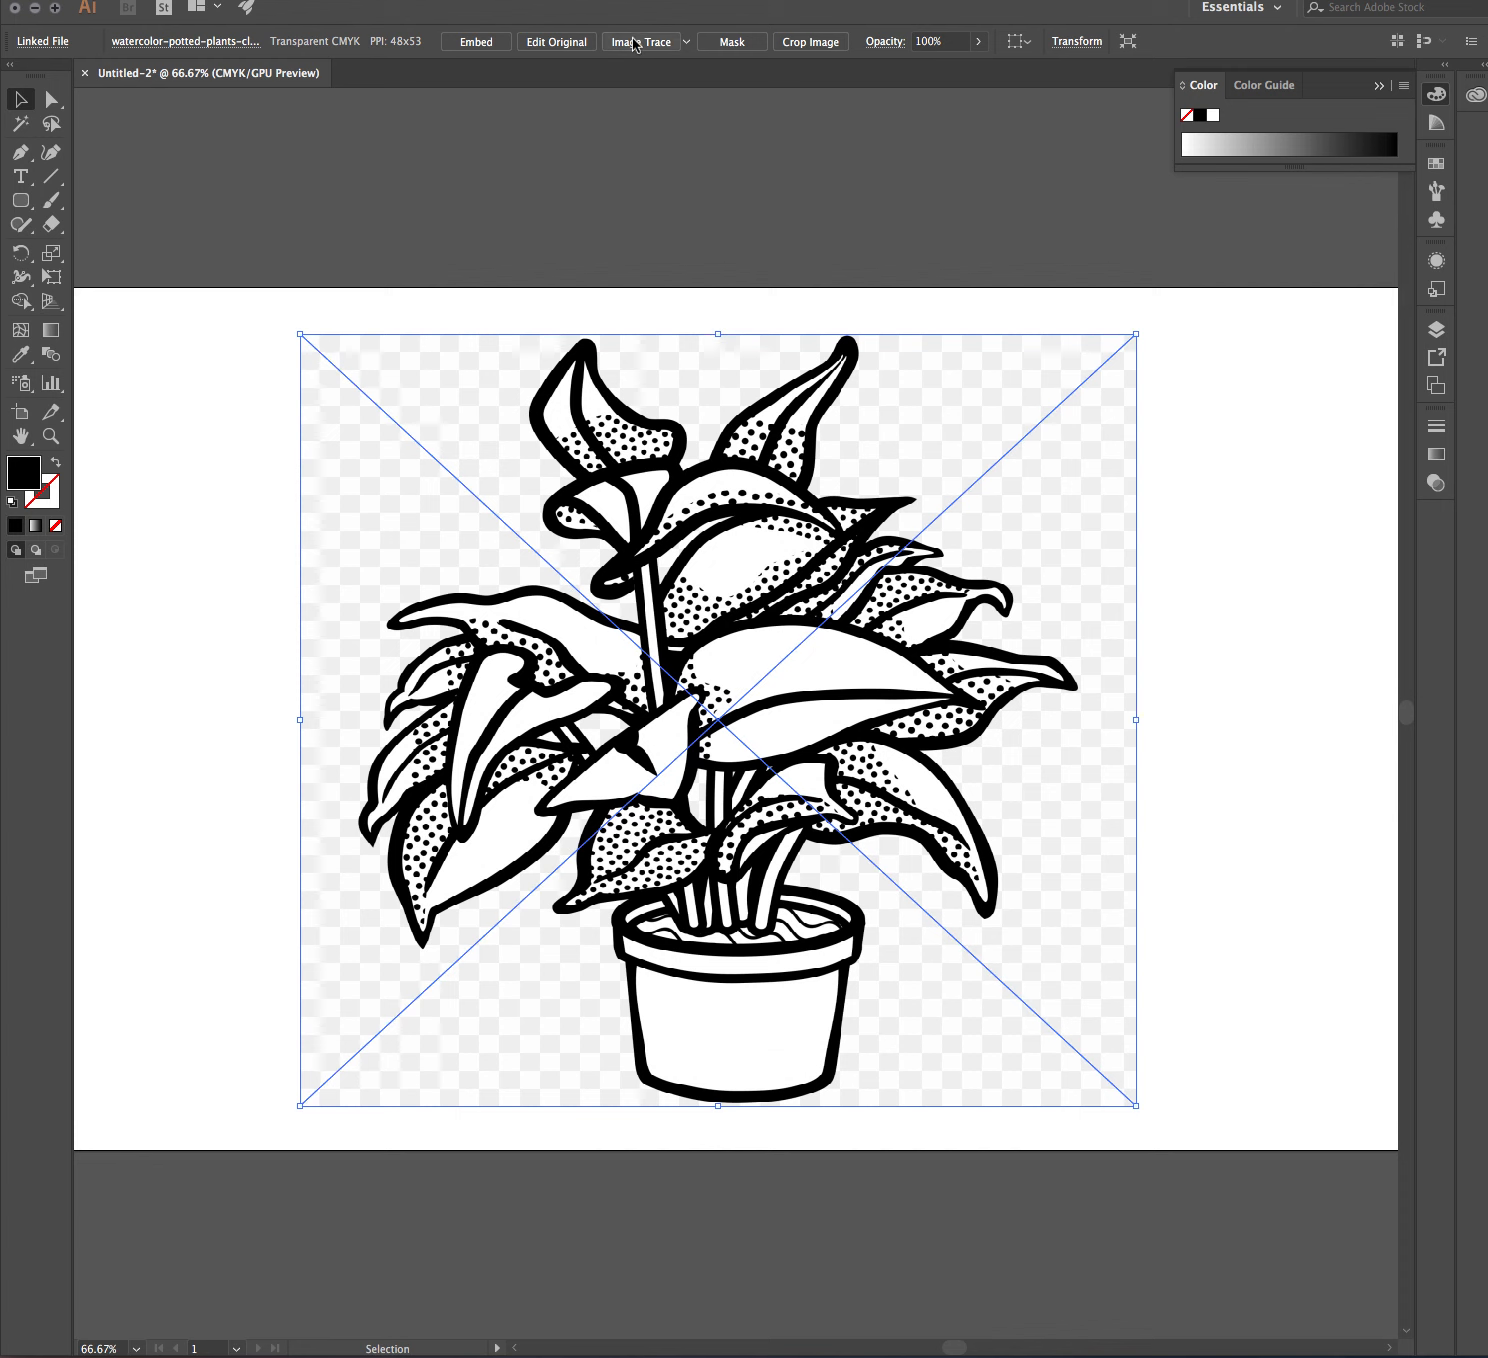
click(236, 410)
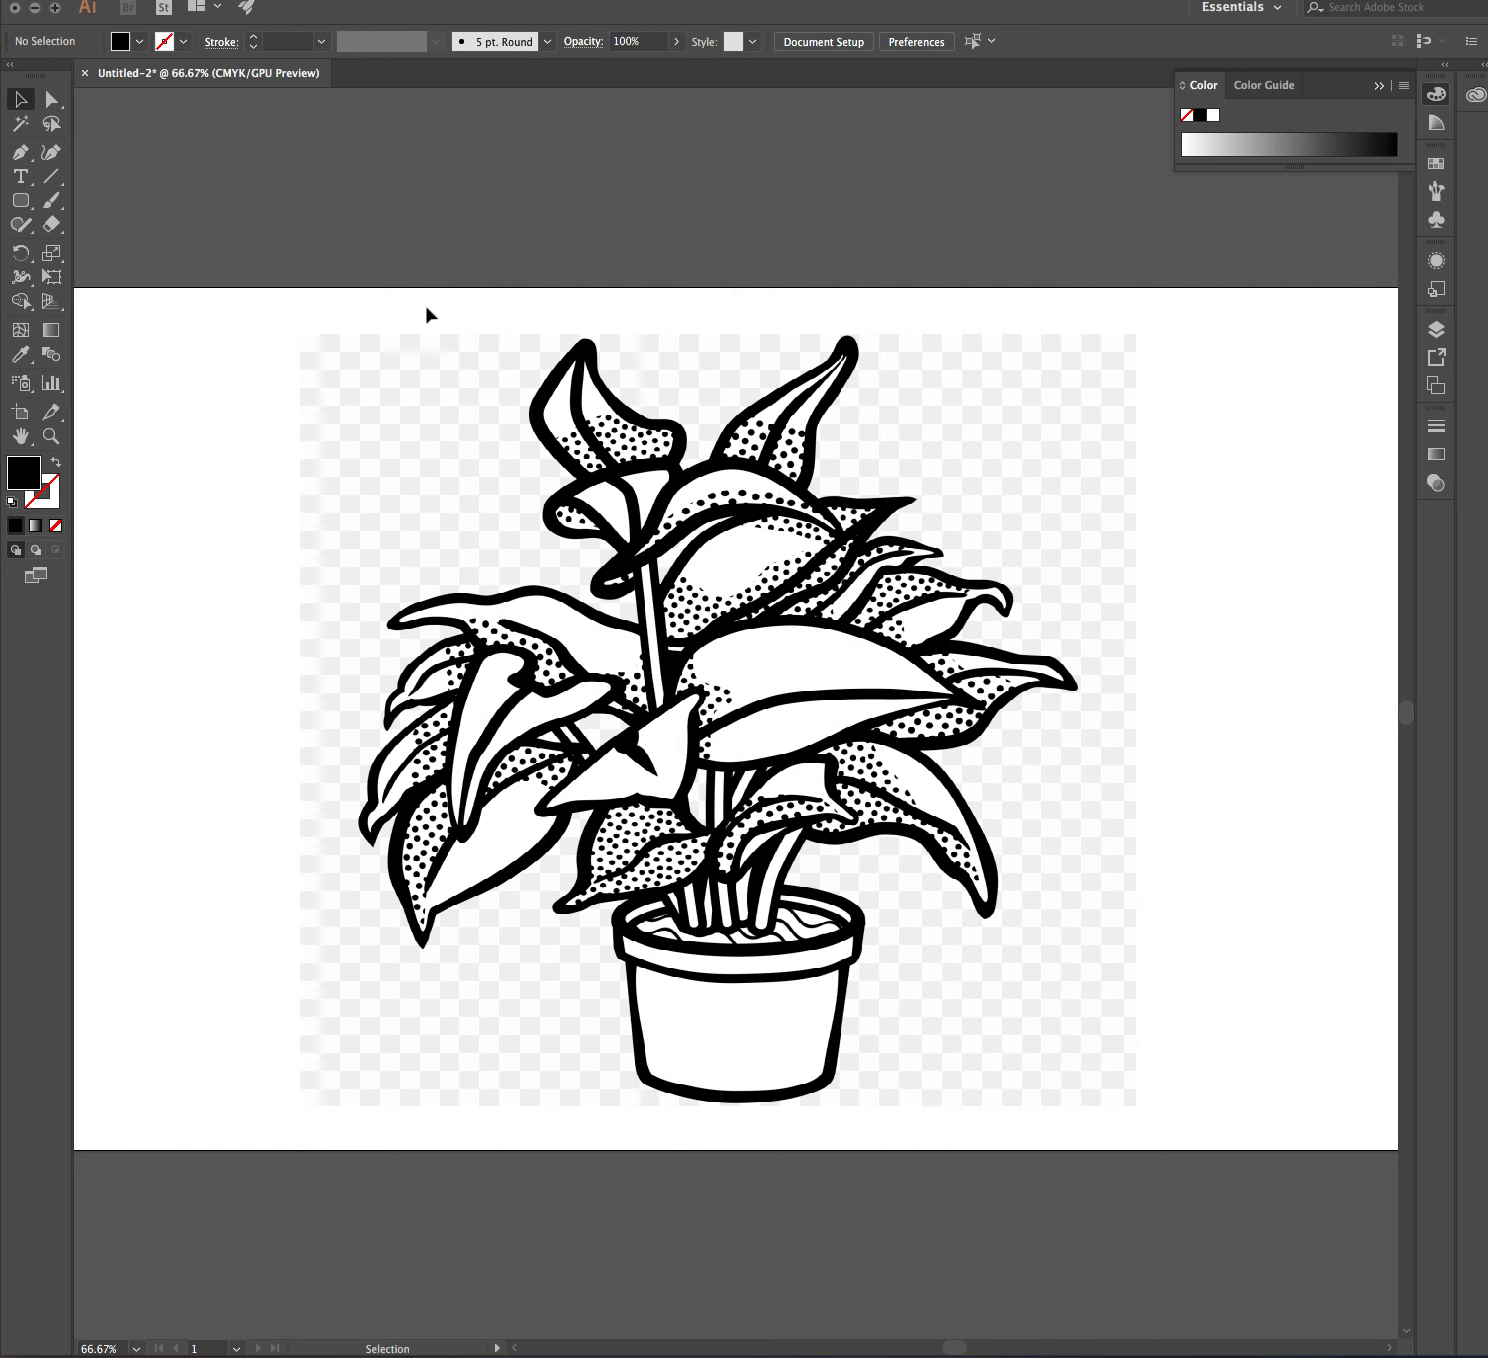
click(546, 412)
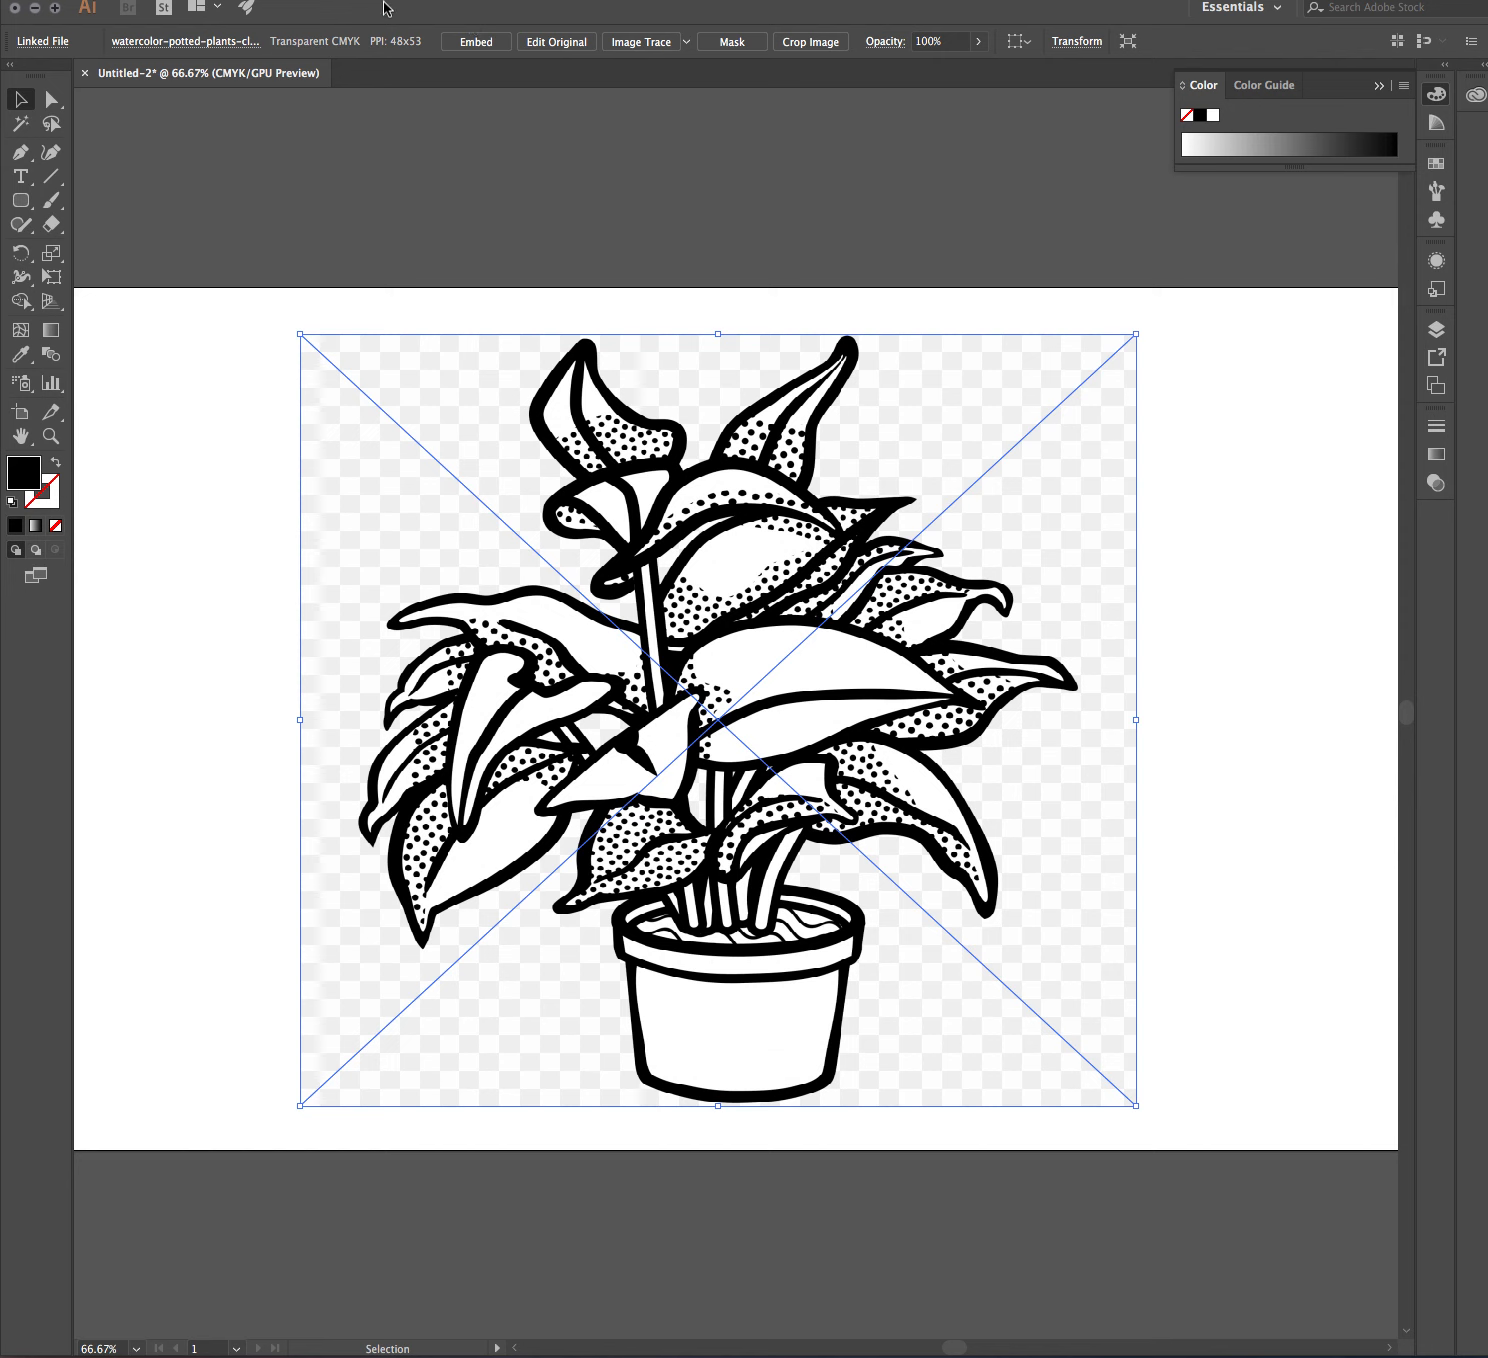
click(687, 43)
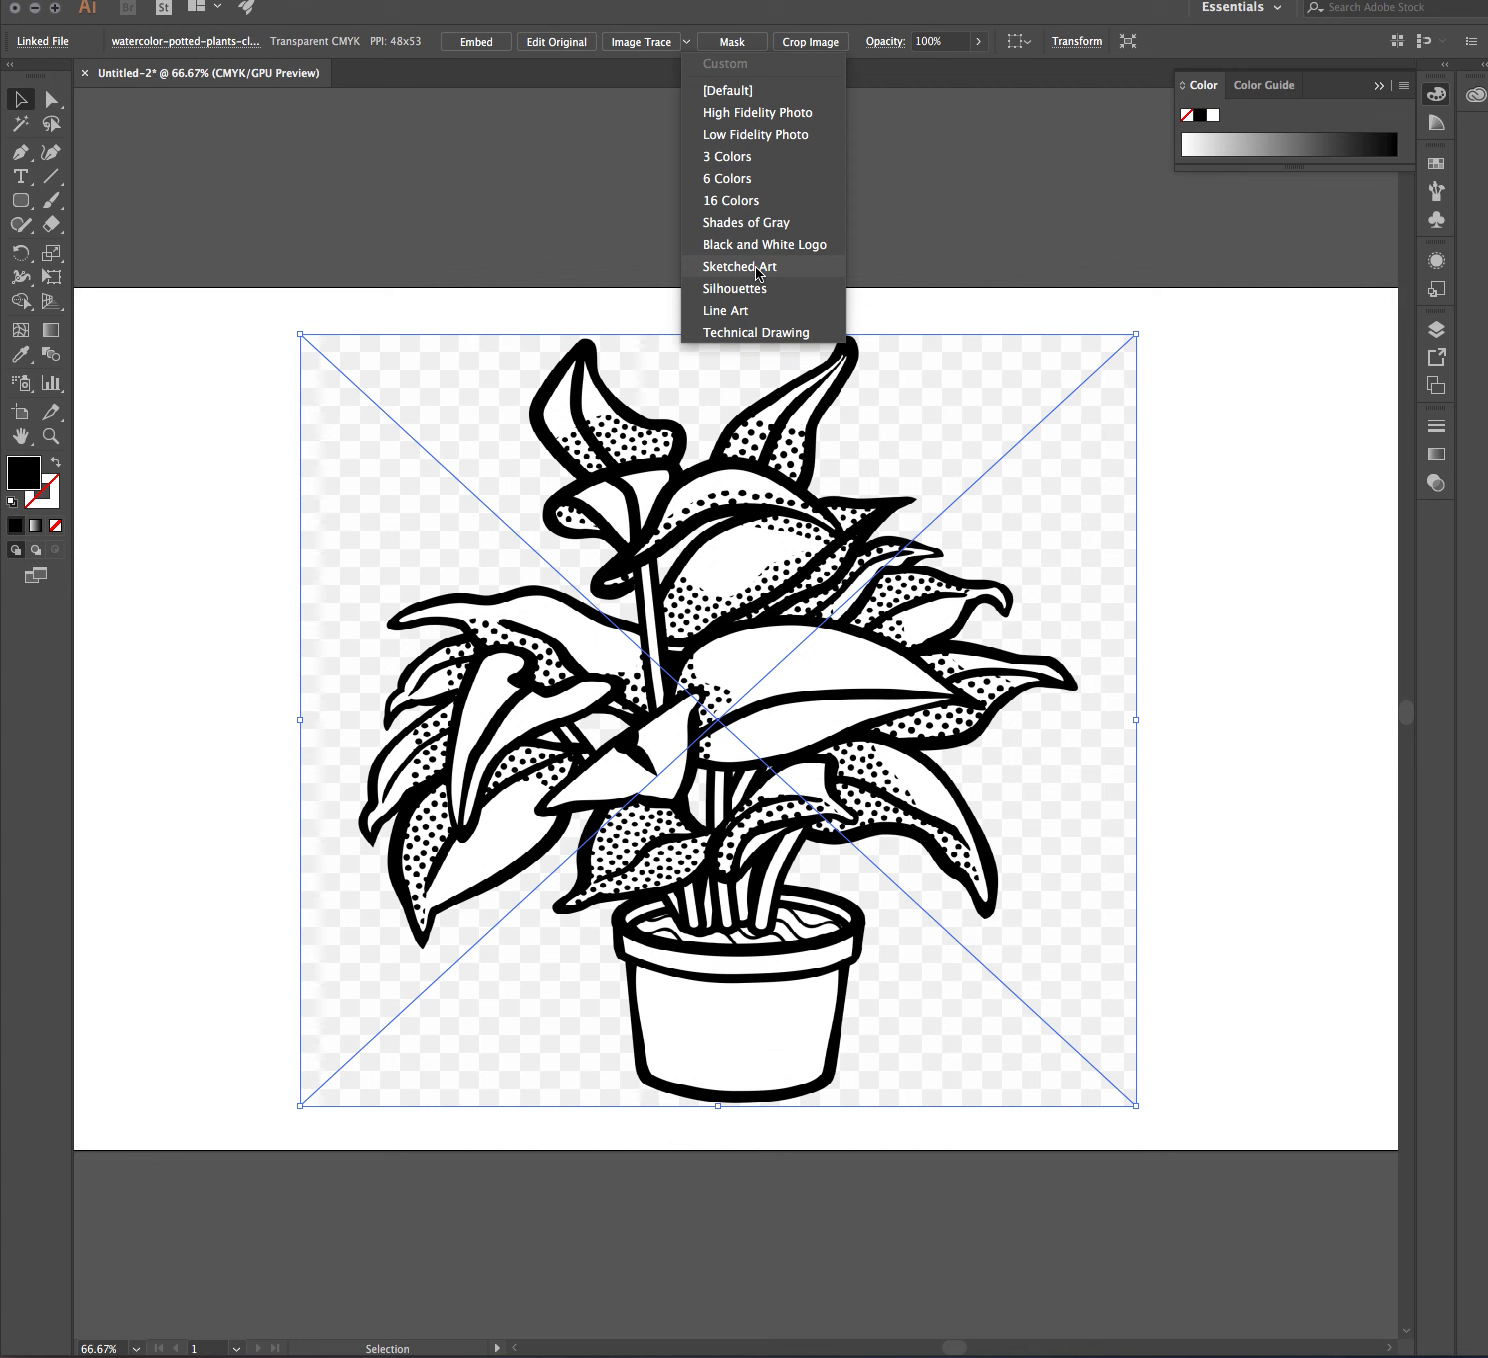
click(651, 312)
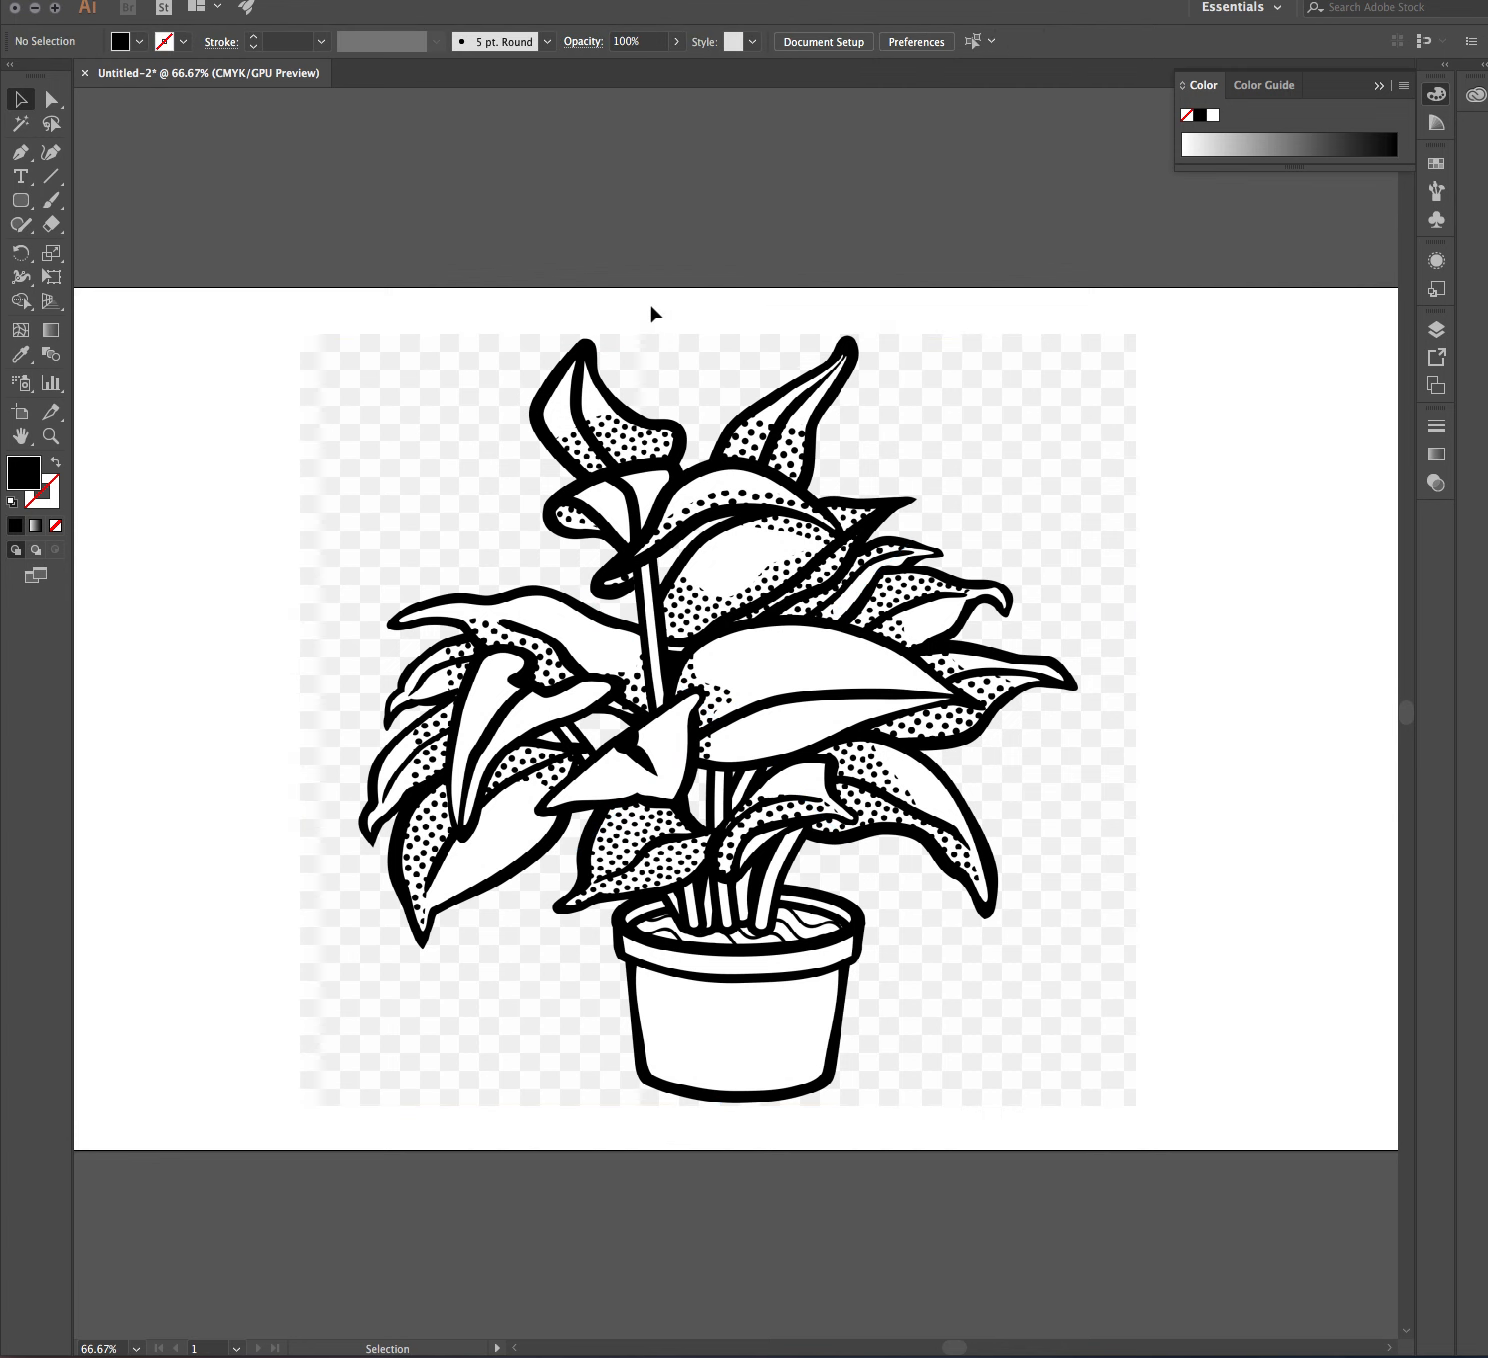
click(628, 384)
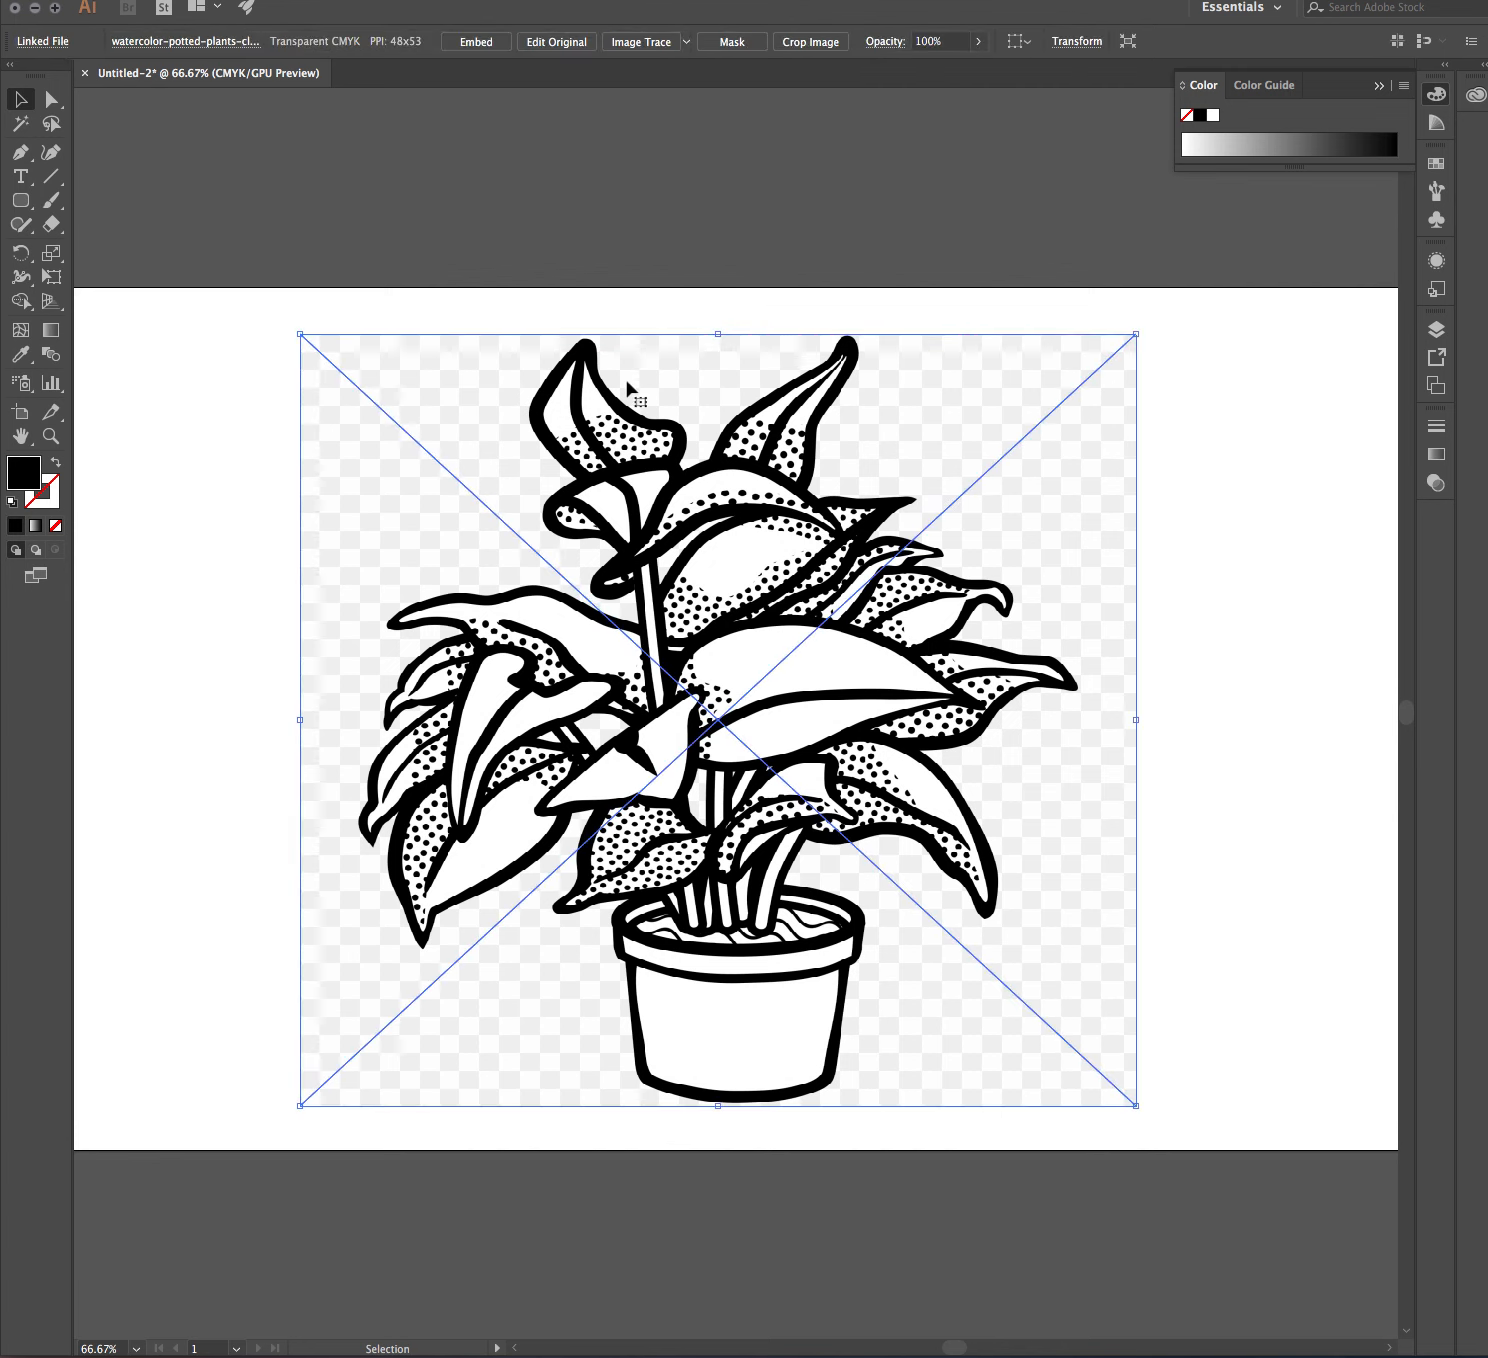
click(628, 46)
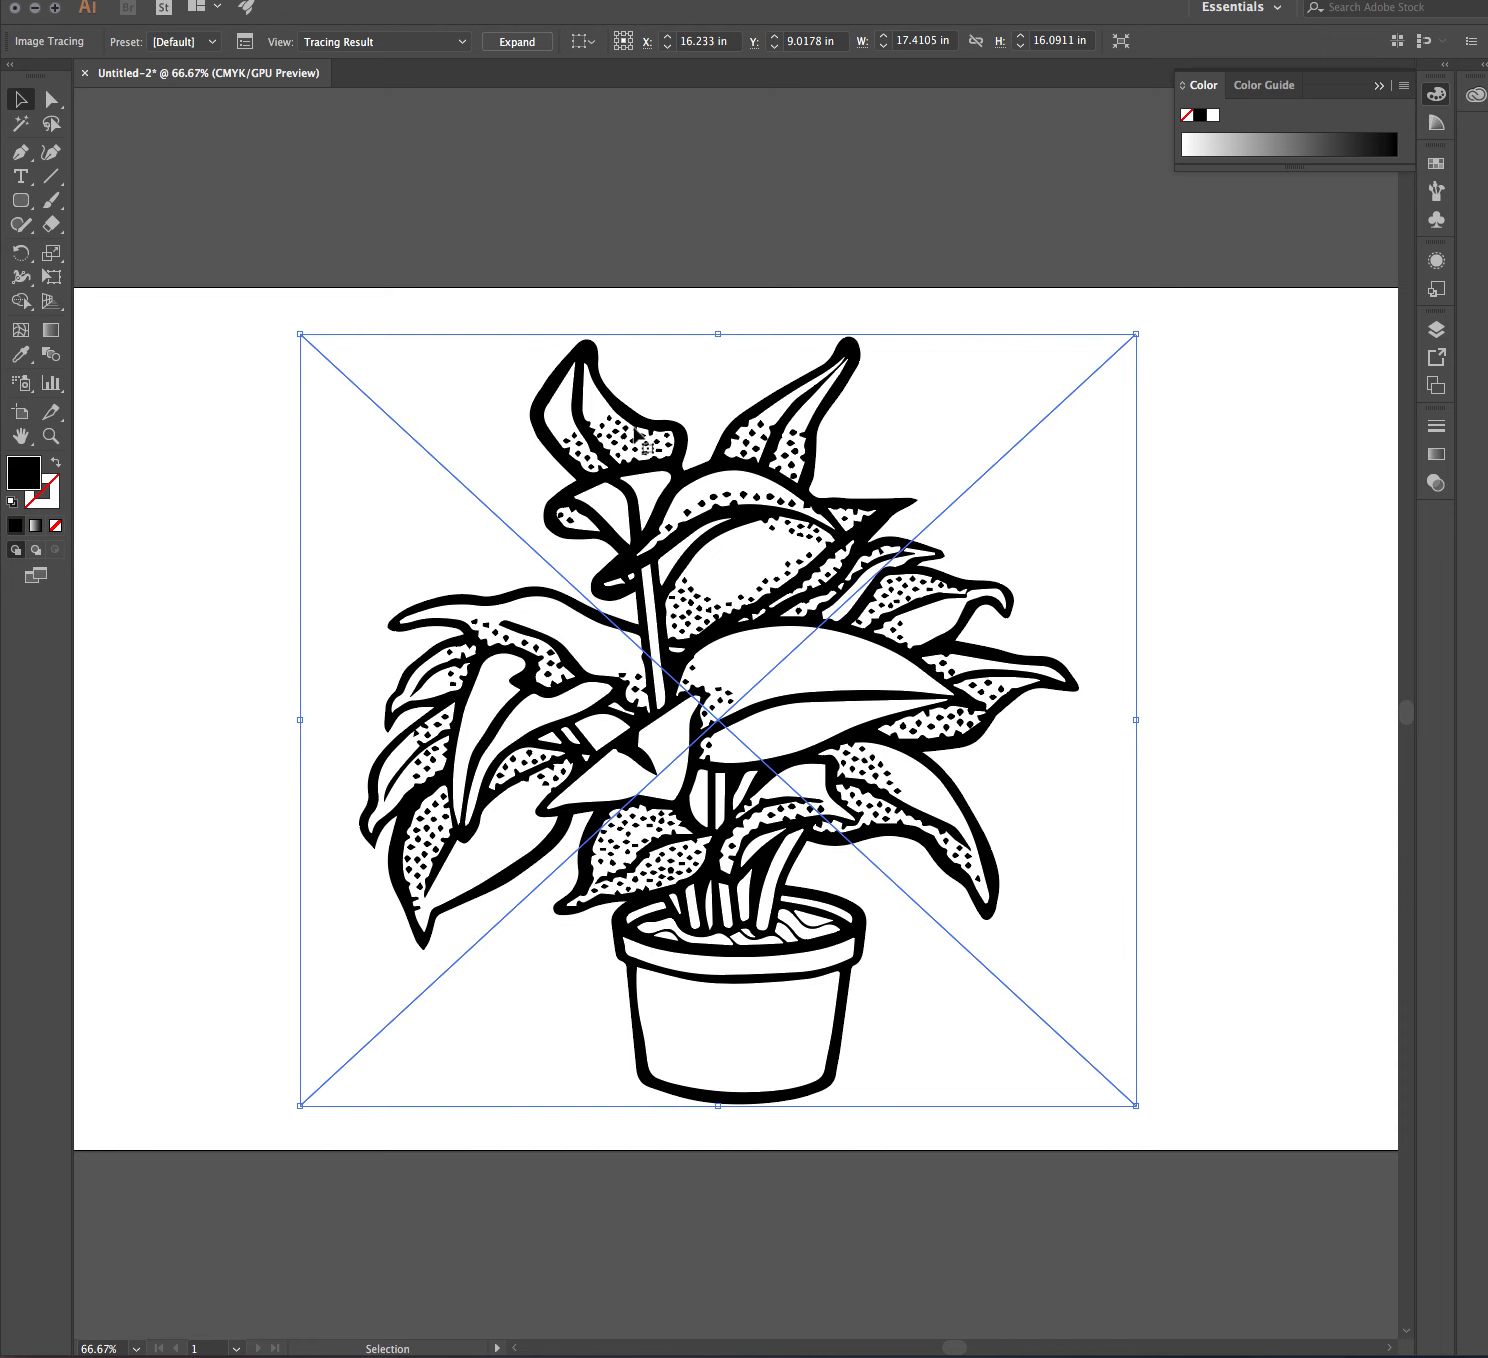
Step: Inspect the traced edges up close and expand the plant tracing into editable vector paths
scroll(636, 434, up, 15)
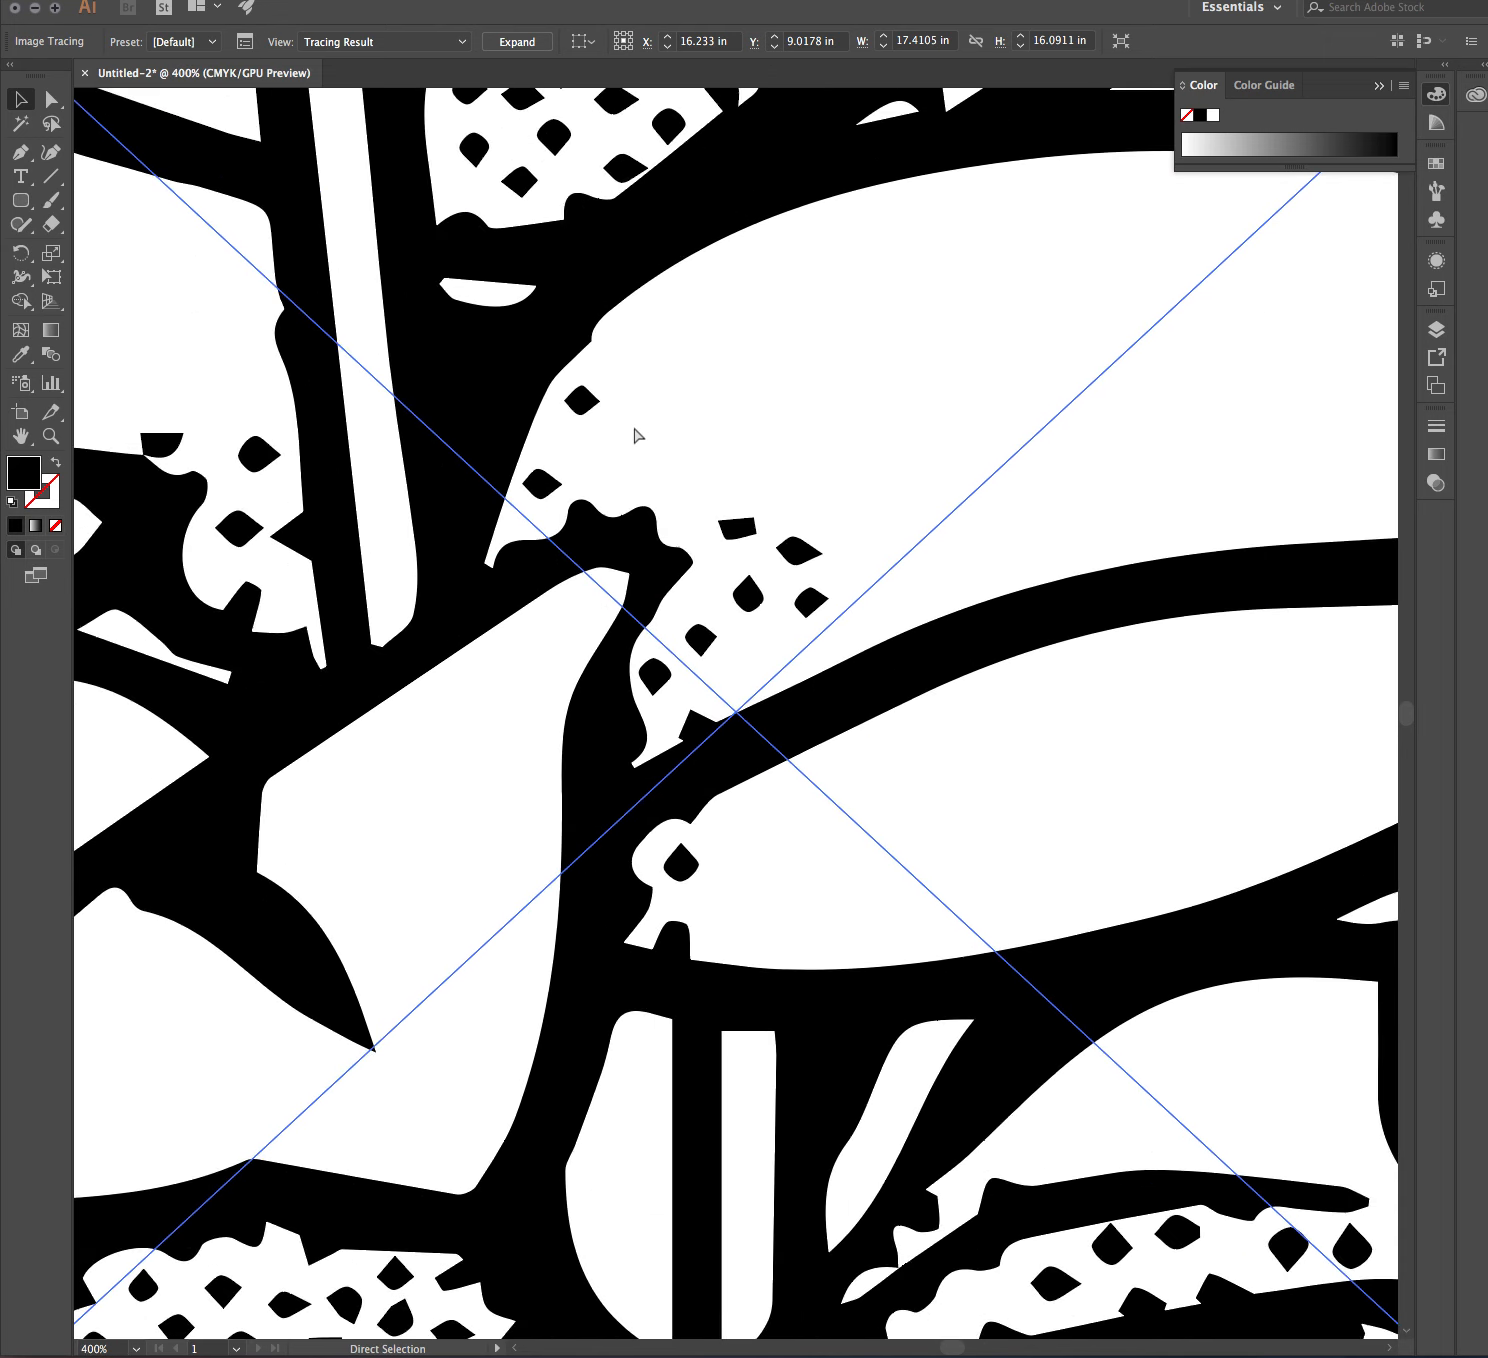
scroll(636, 434, down, 15)
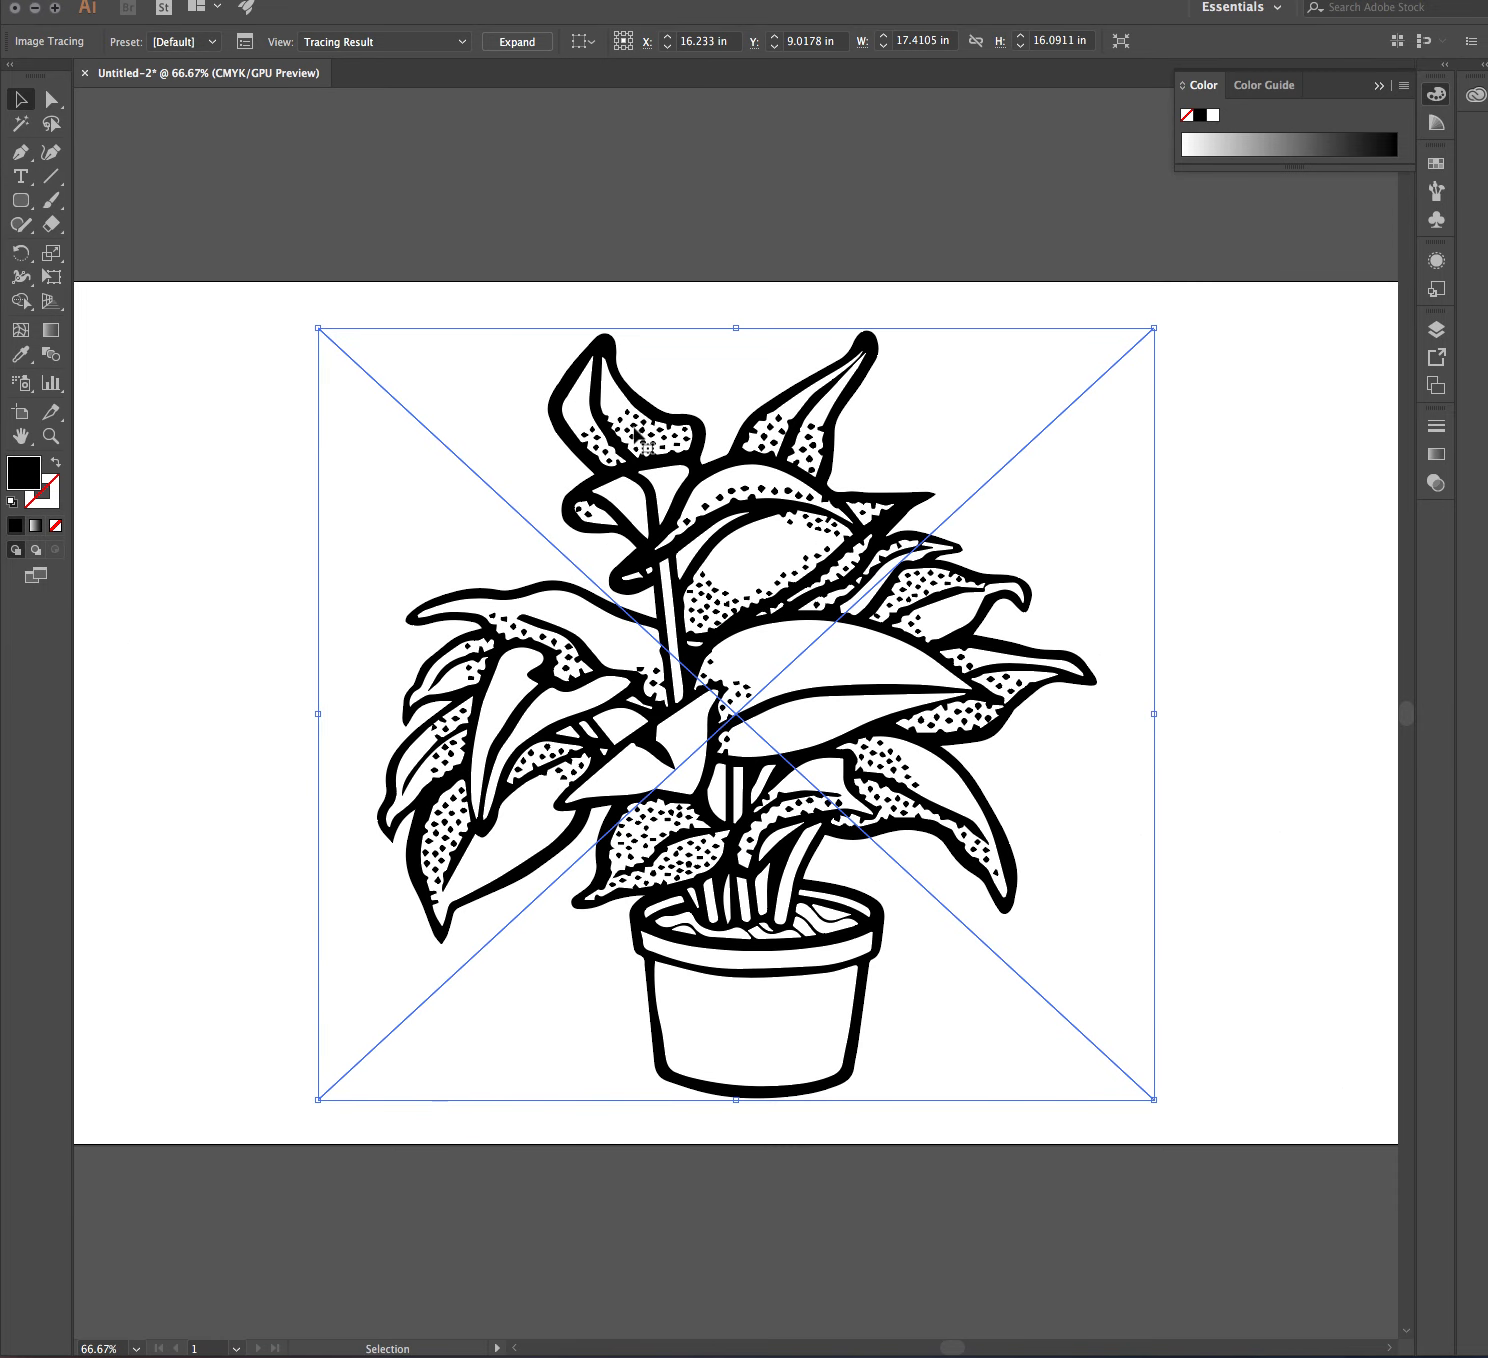
click(588, 316)
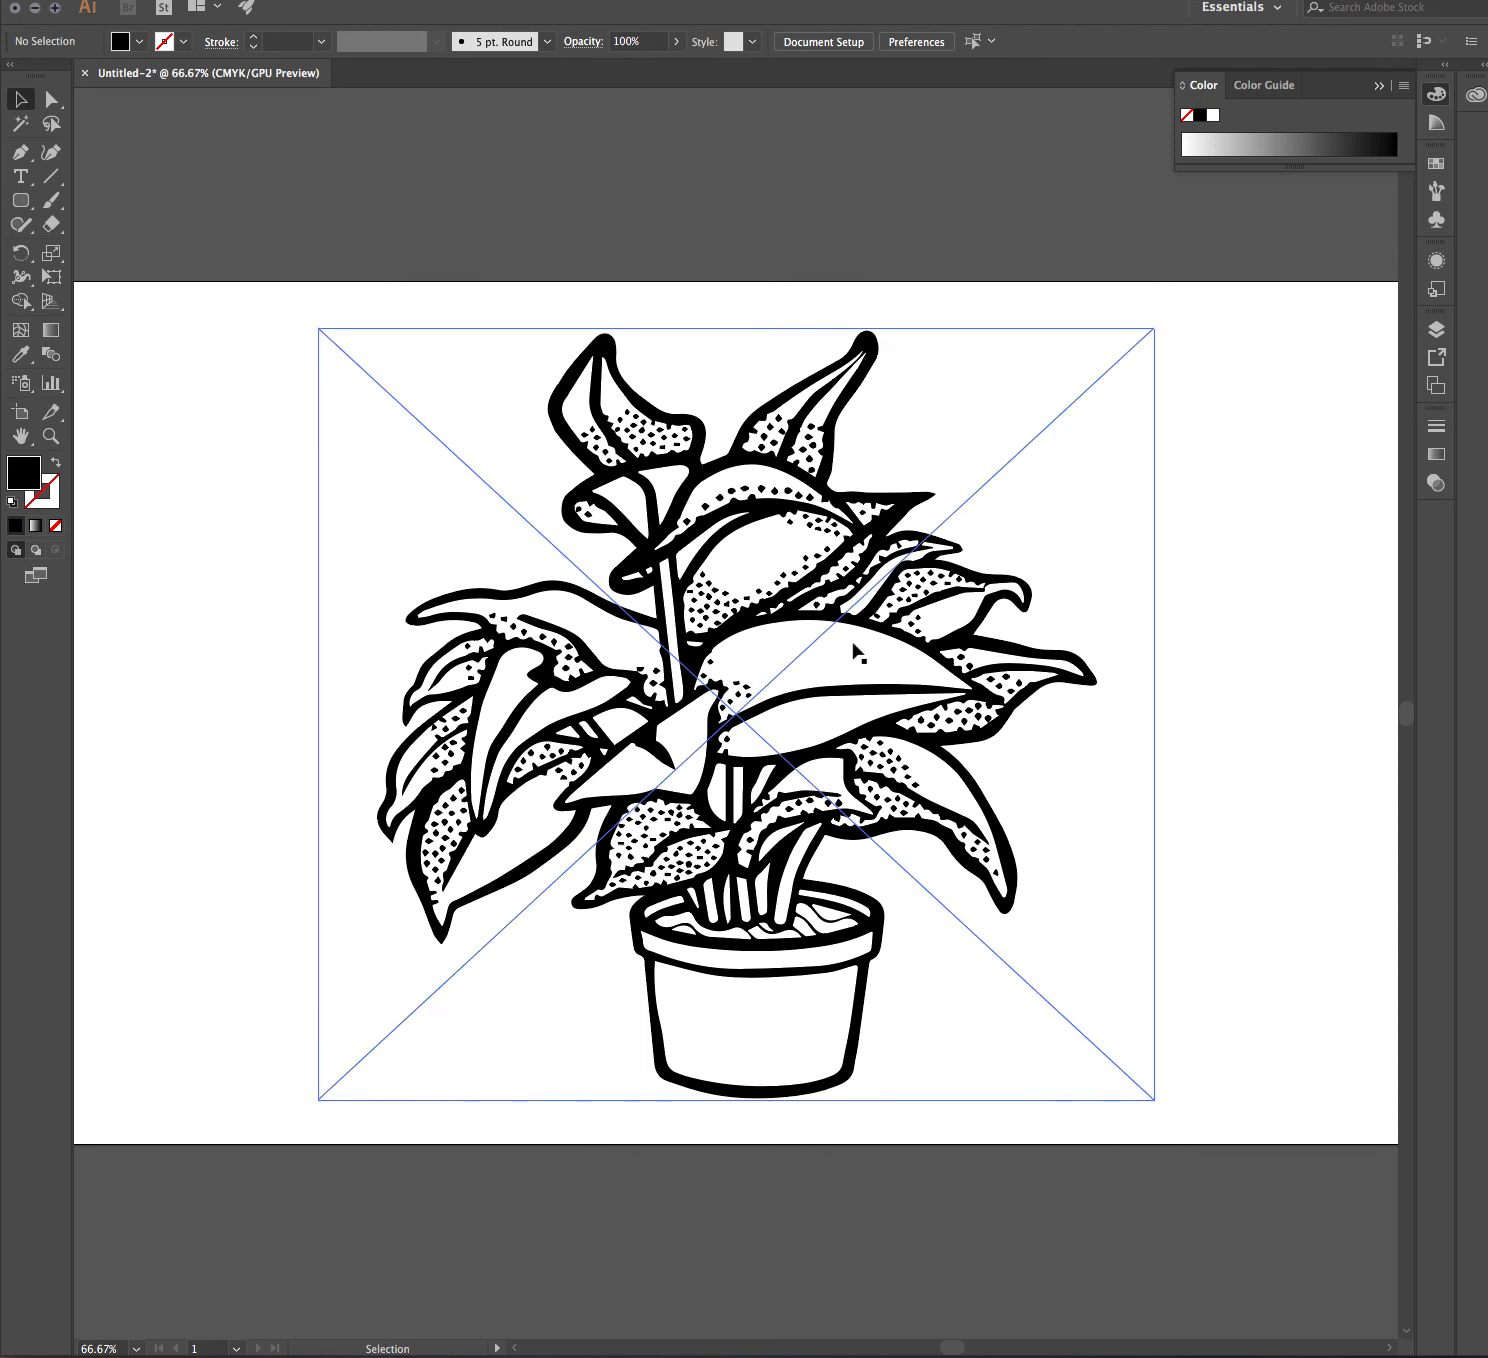
click(777, 576)
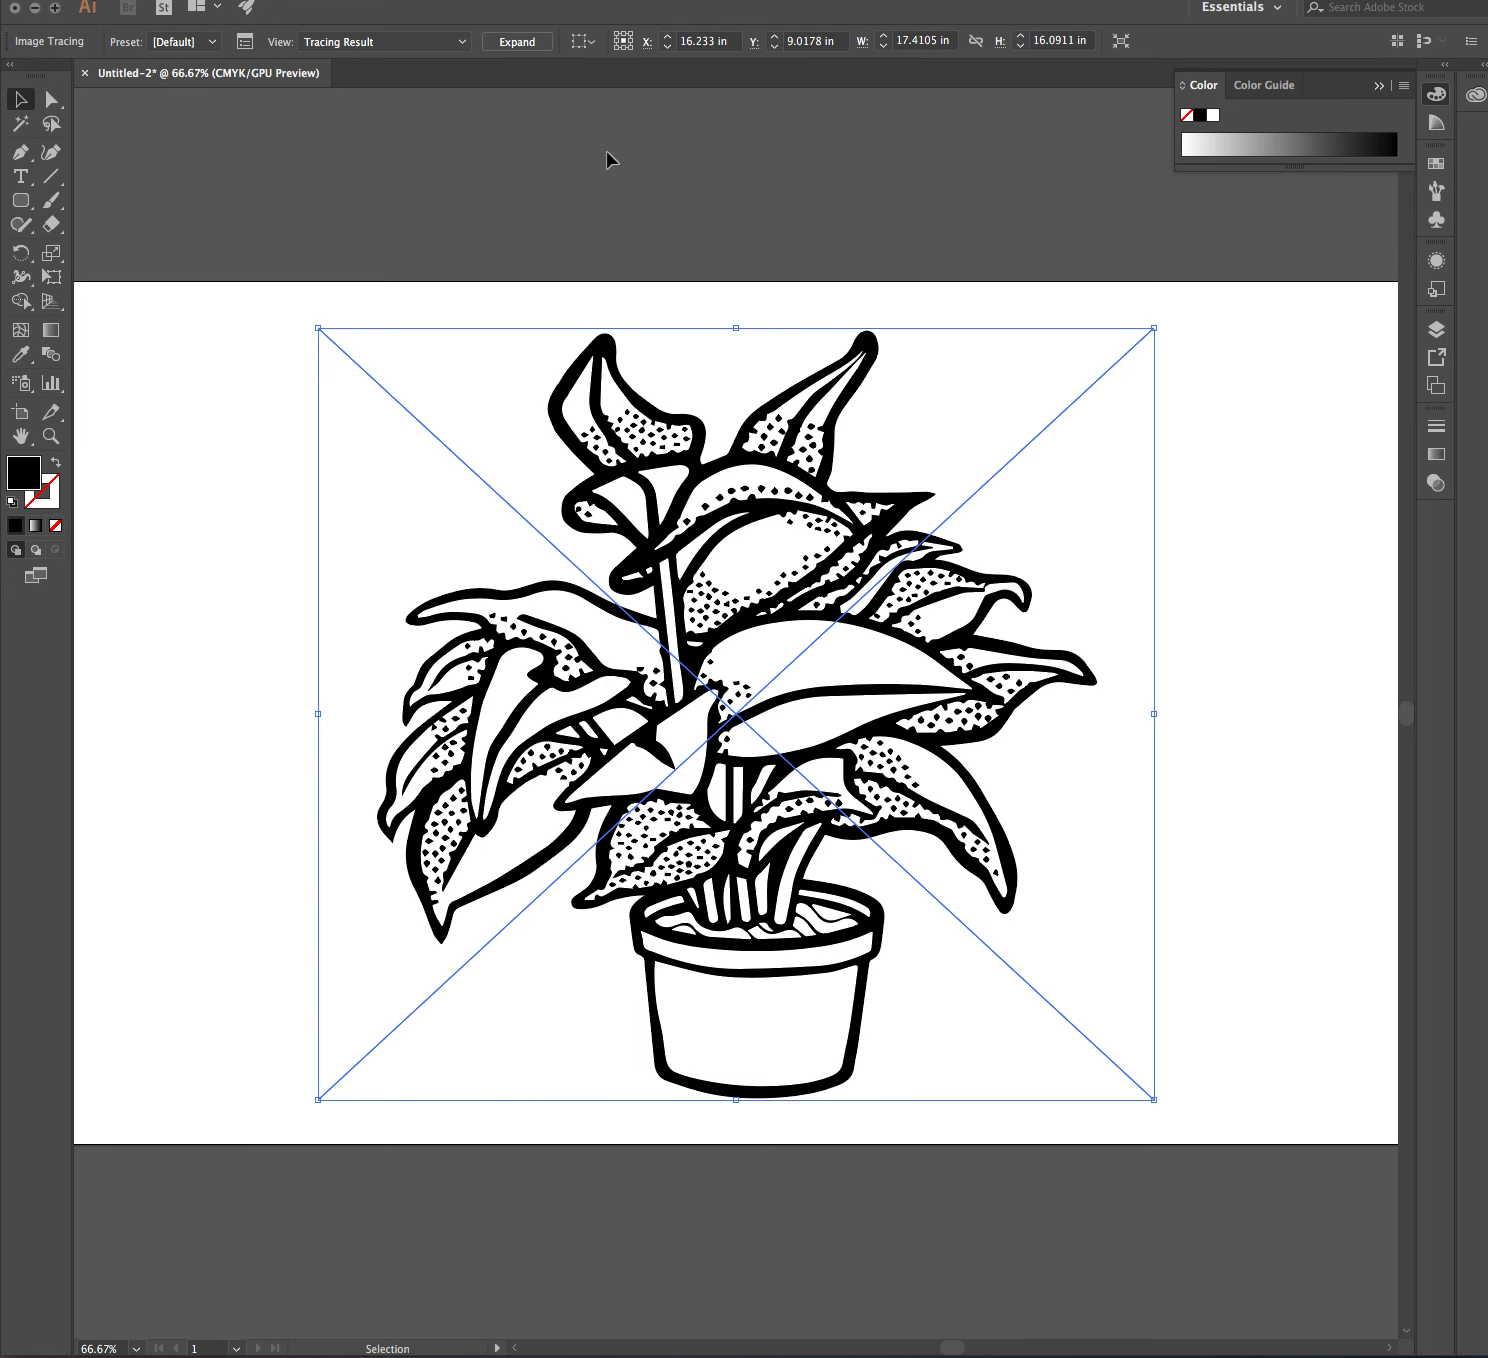
click(511, 44)
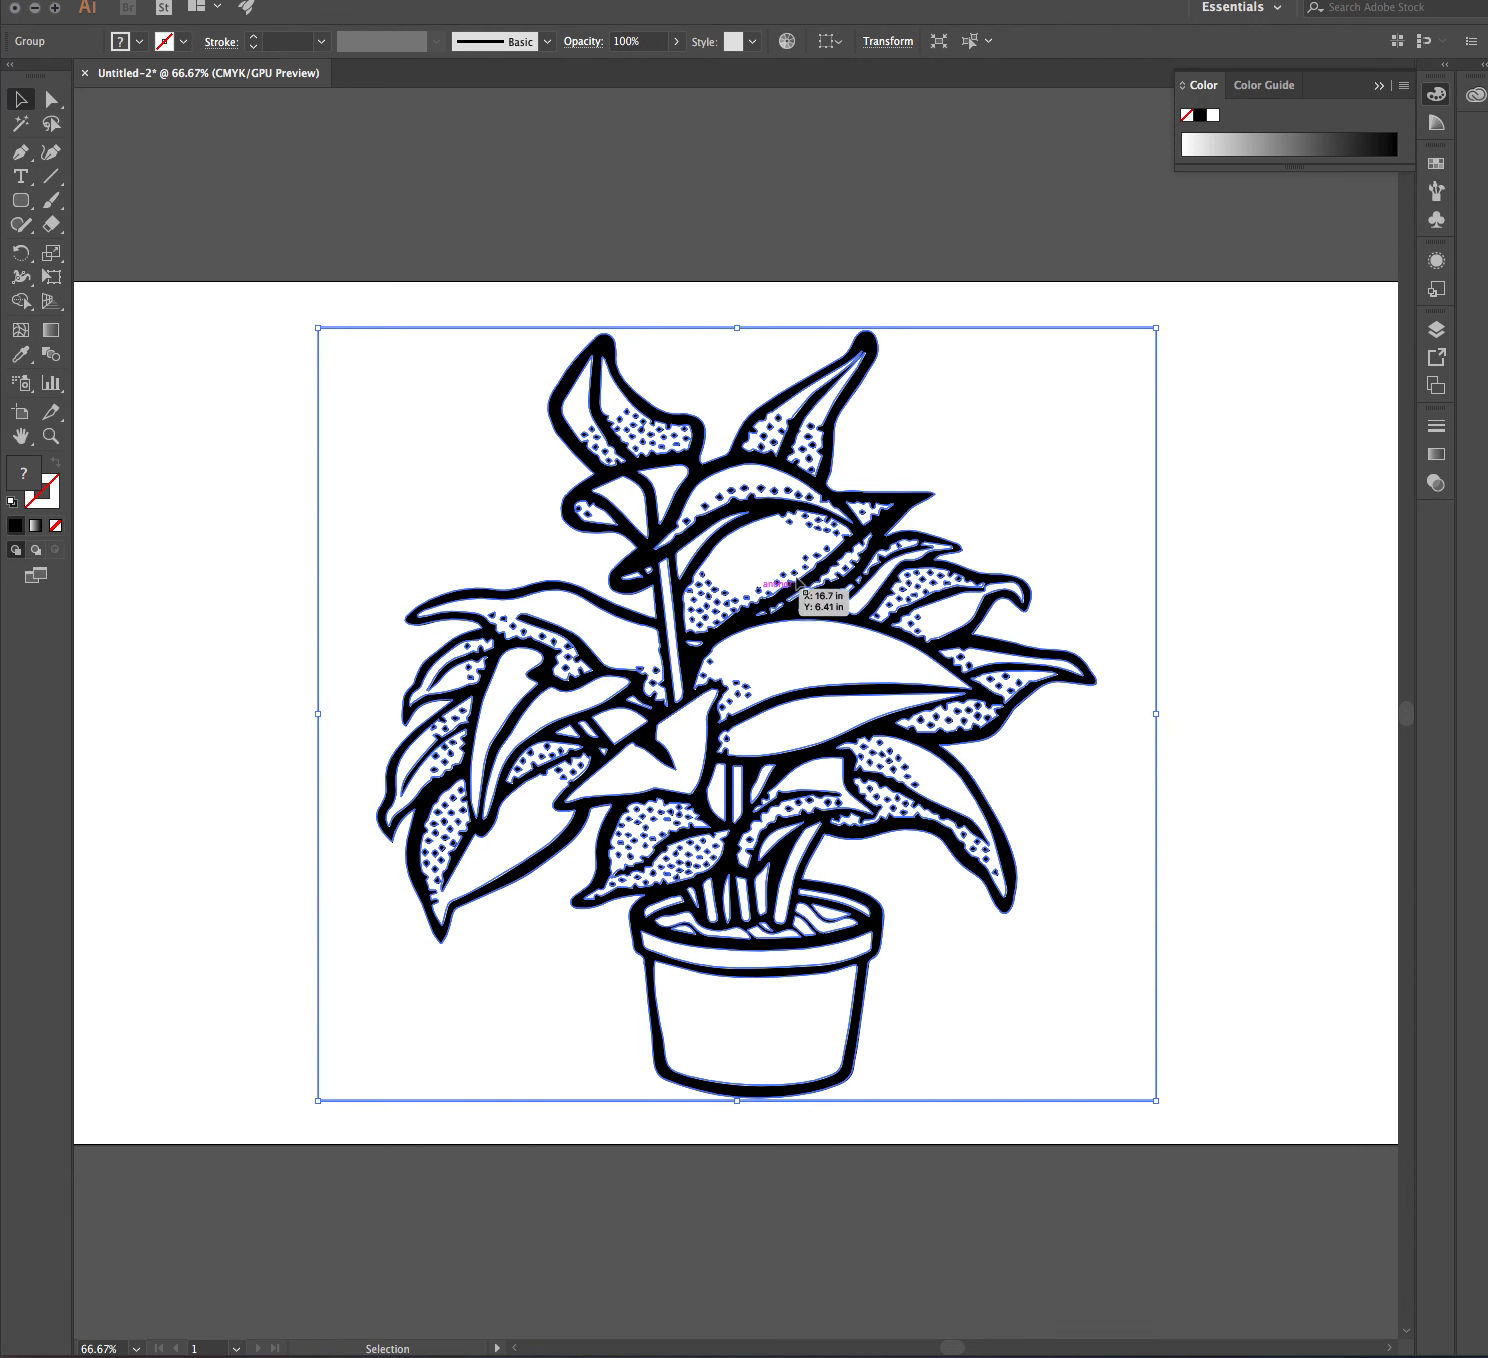
click(136, 459)
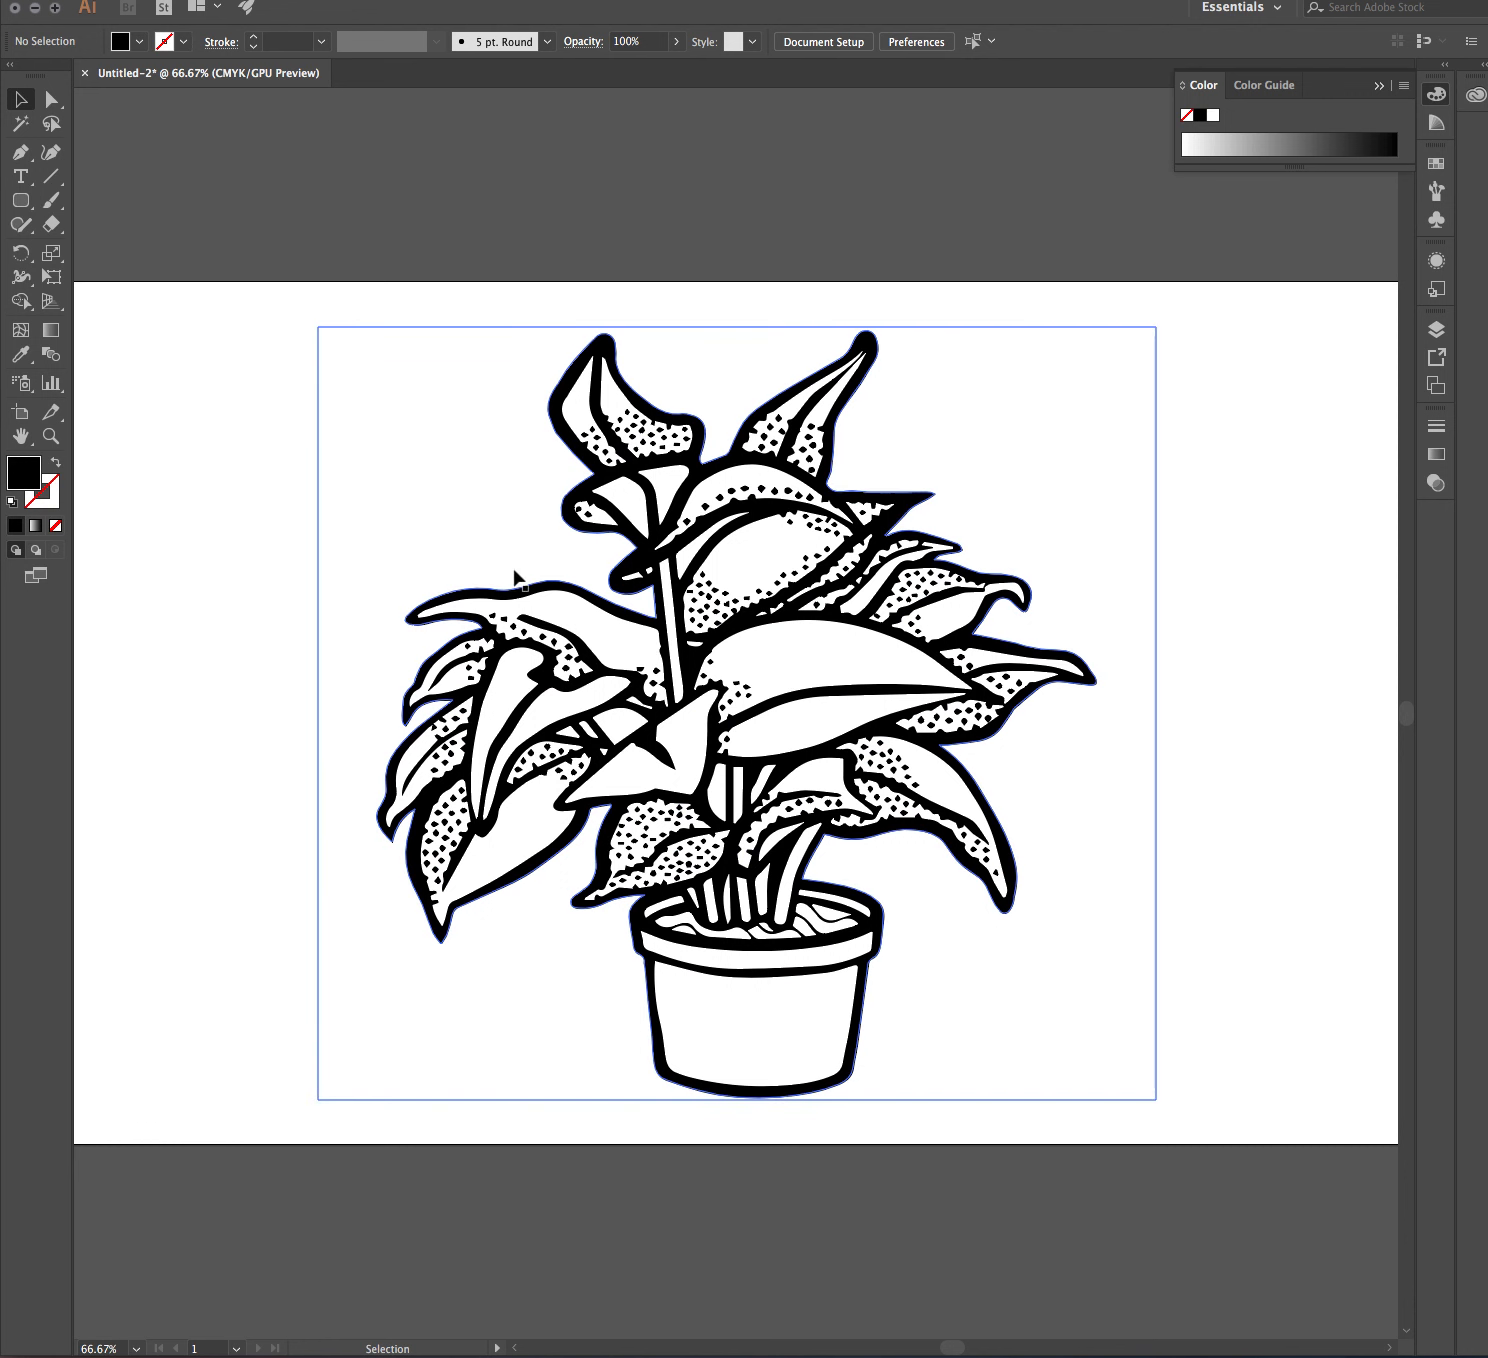
click(520, 586)
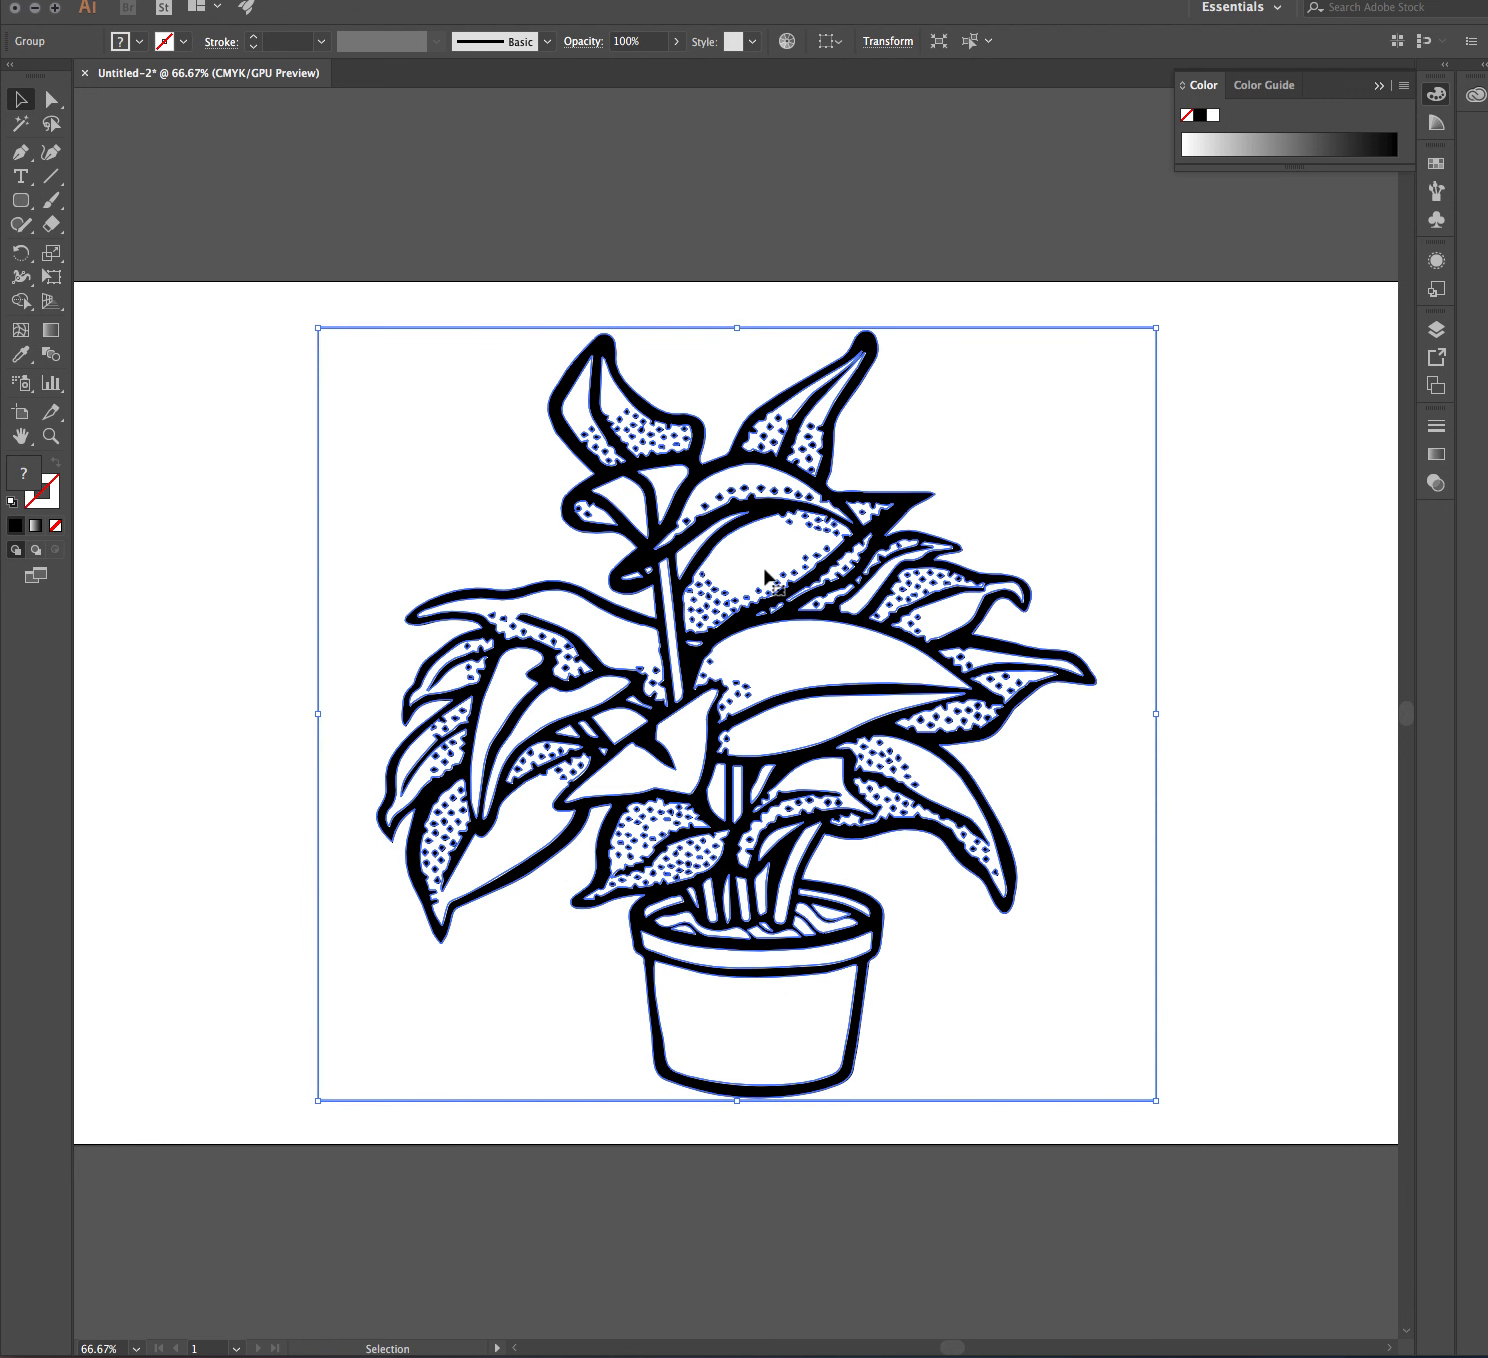
click(229, 412)
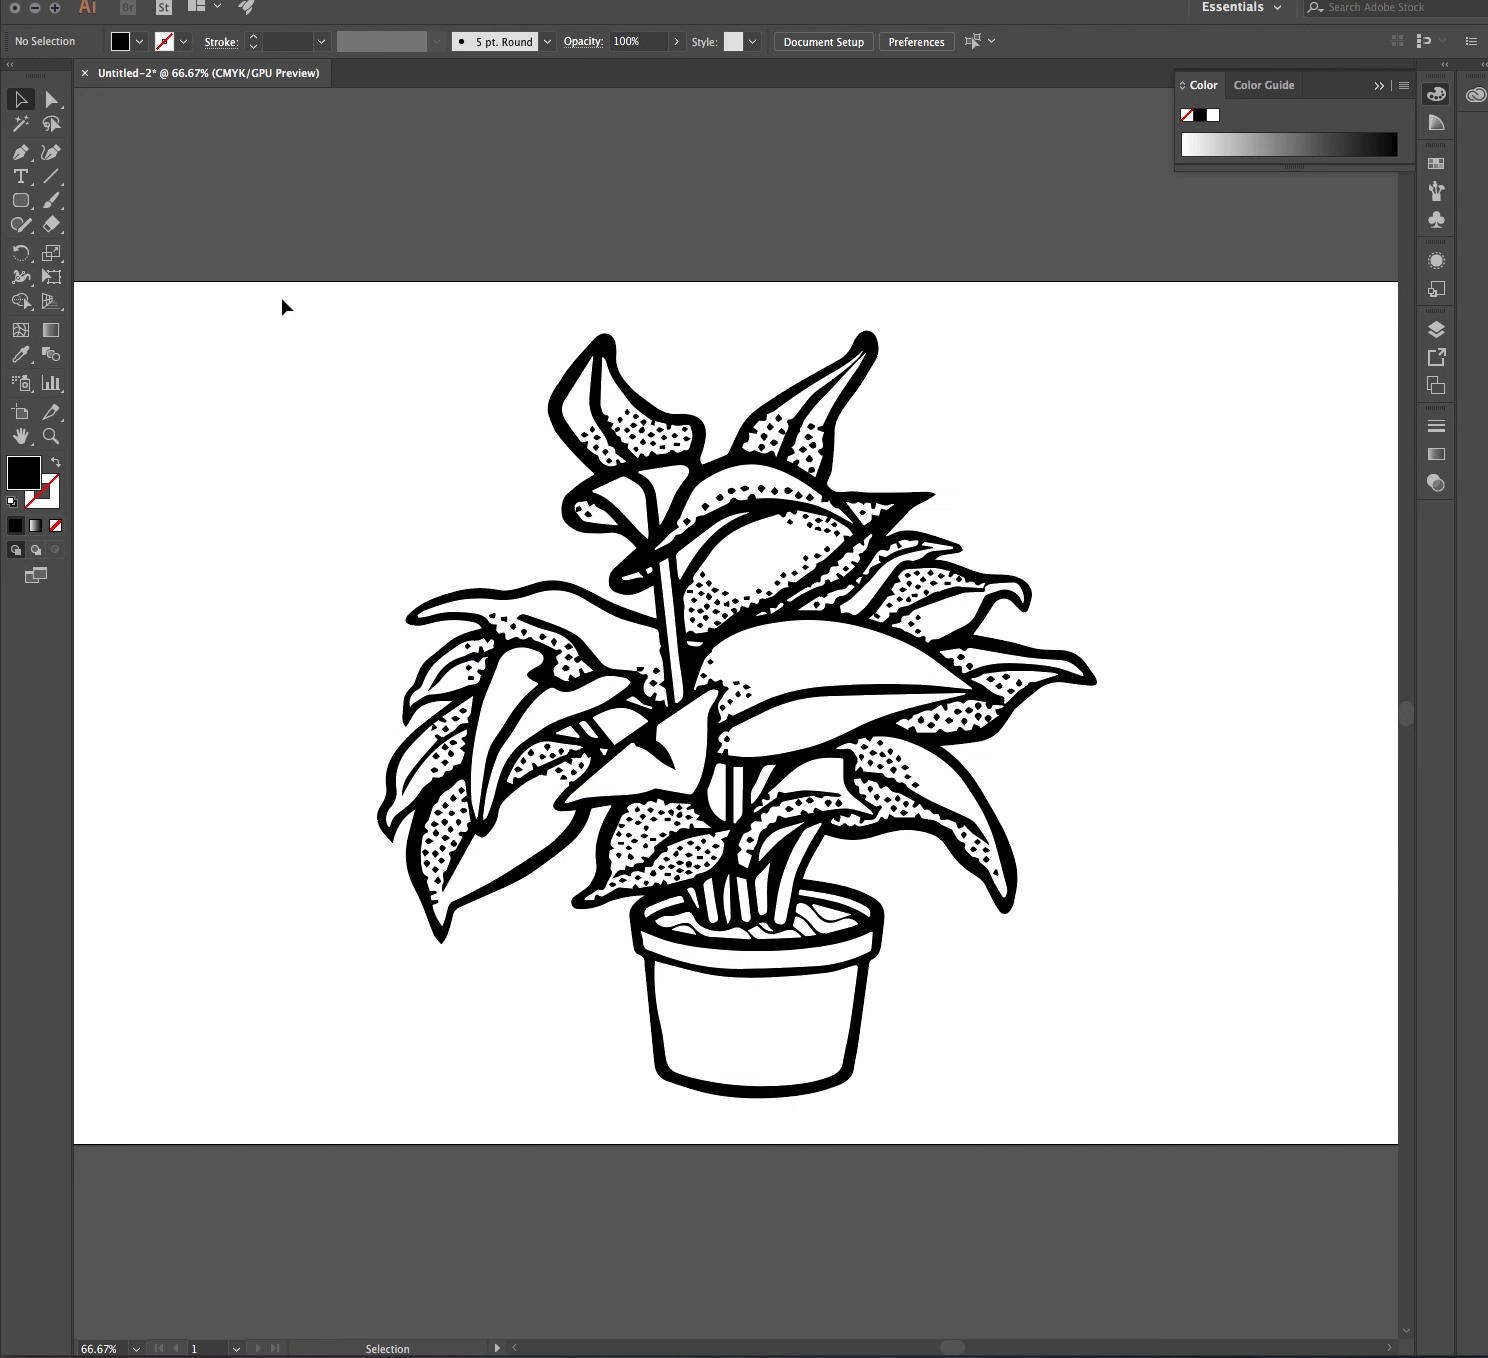
Step: Ungroup the expanded plant artwork into separate objects and deselect everything
drag(280, 294, 1256, 1188)
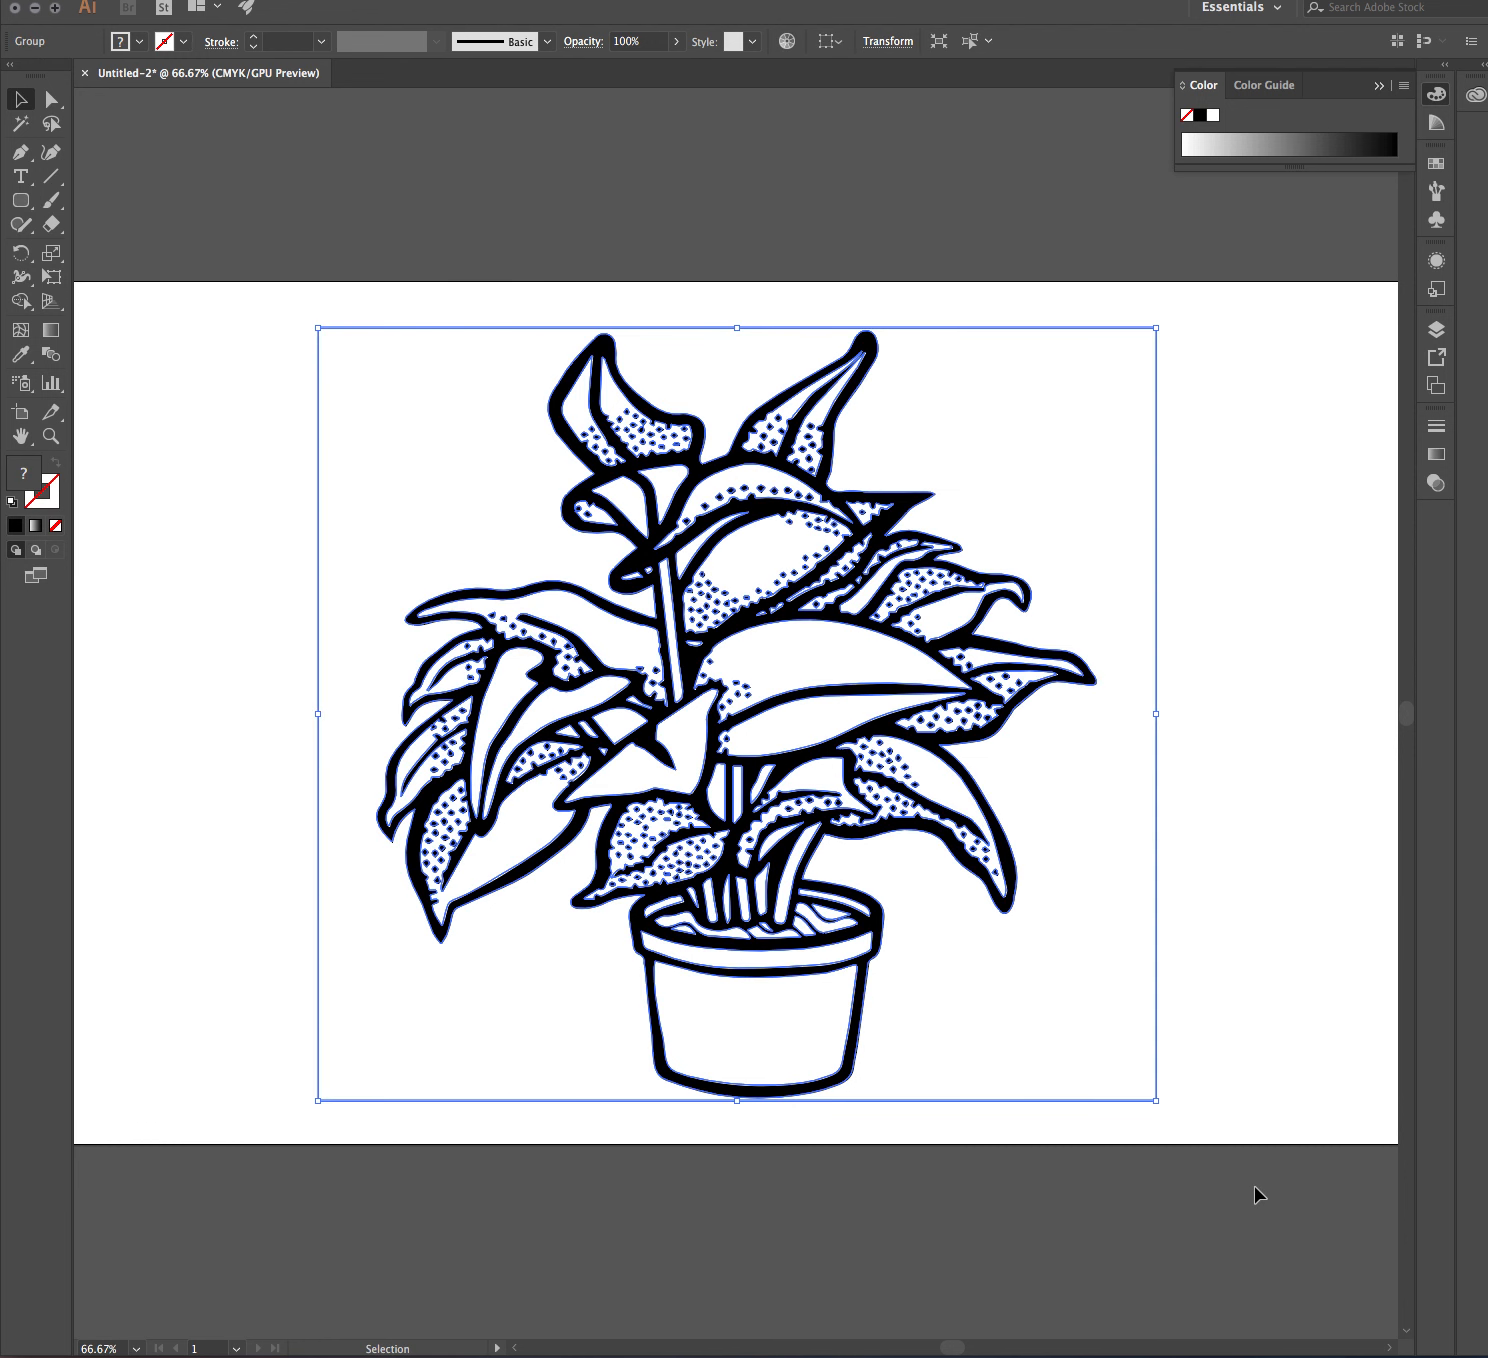
right_click(532, 444)
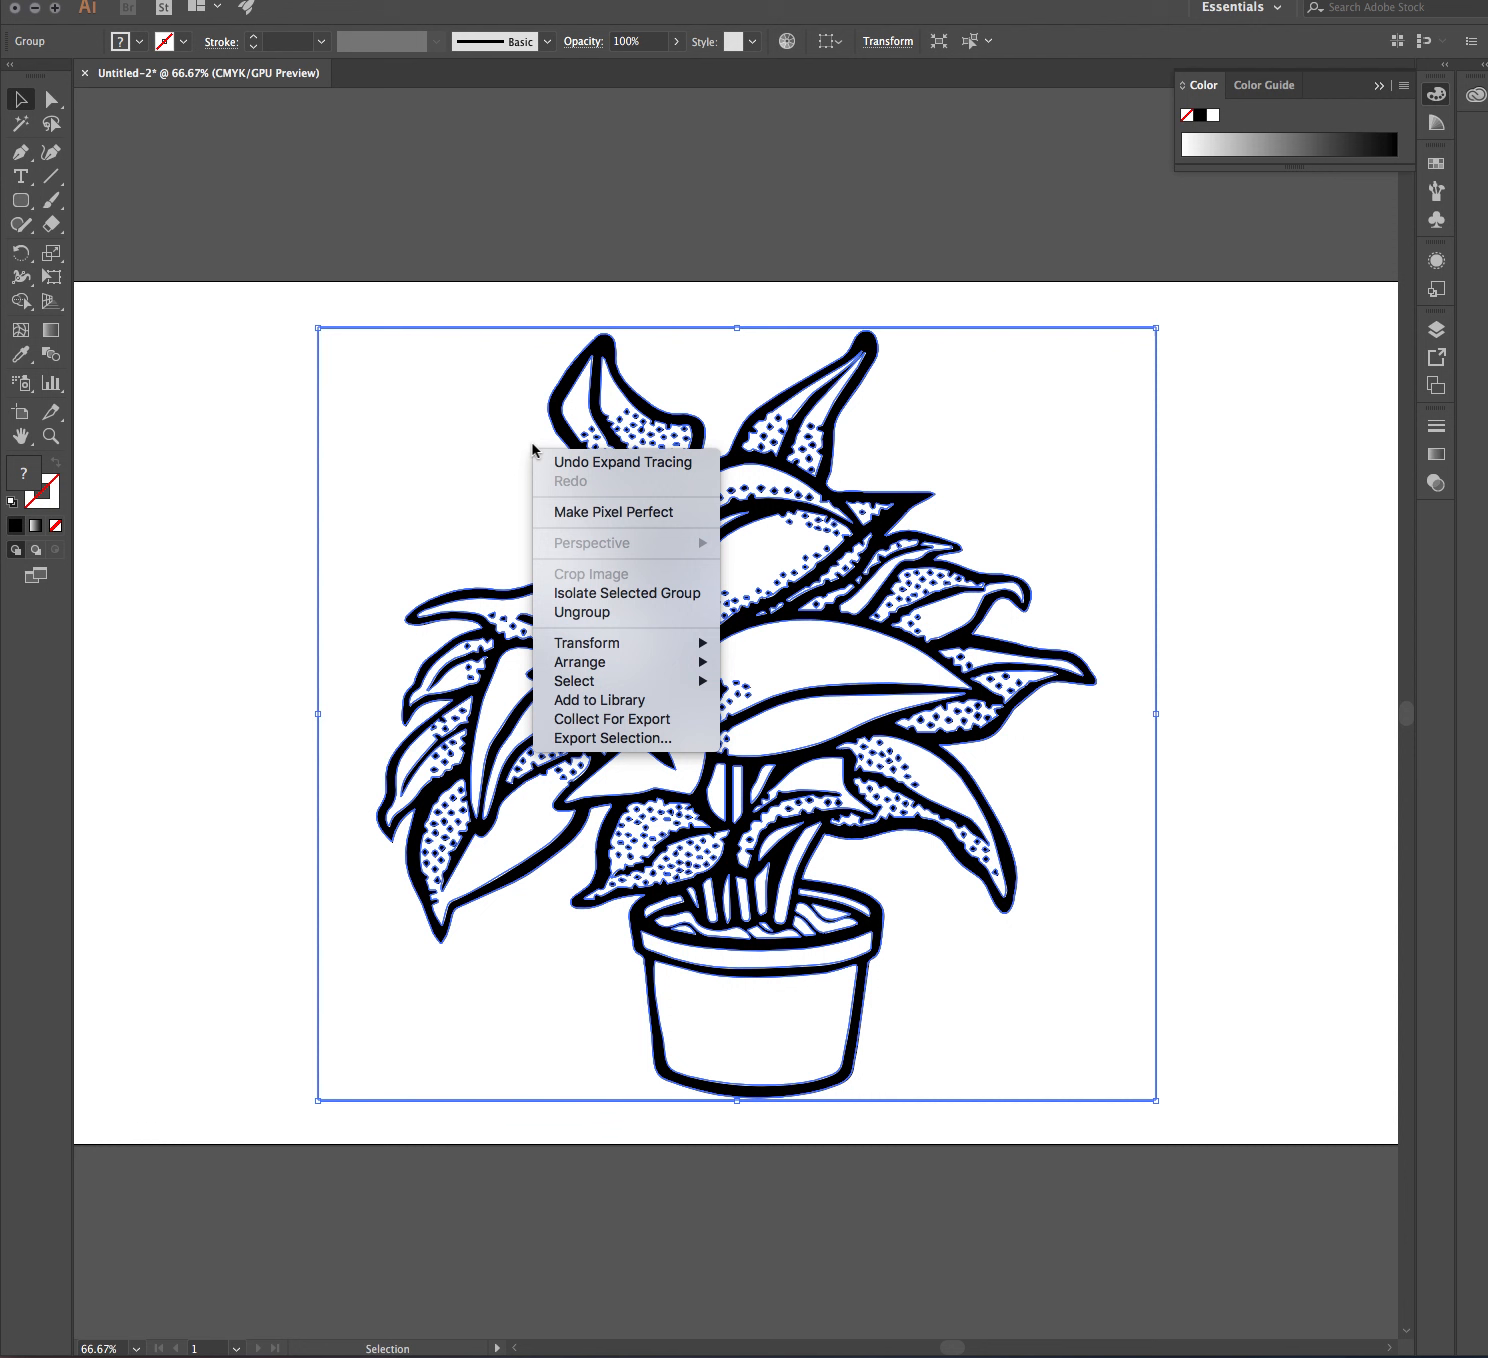
click(565, 613)
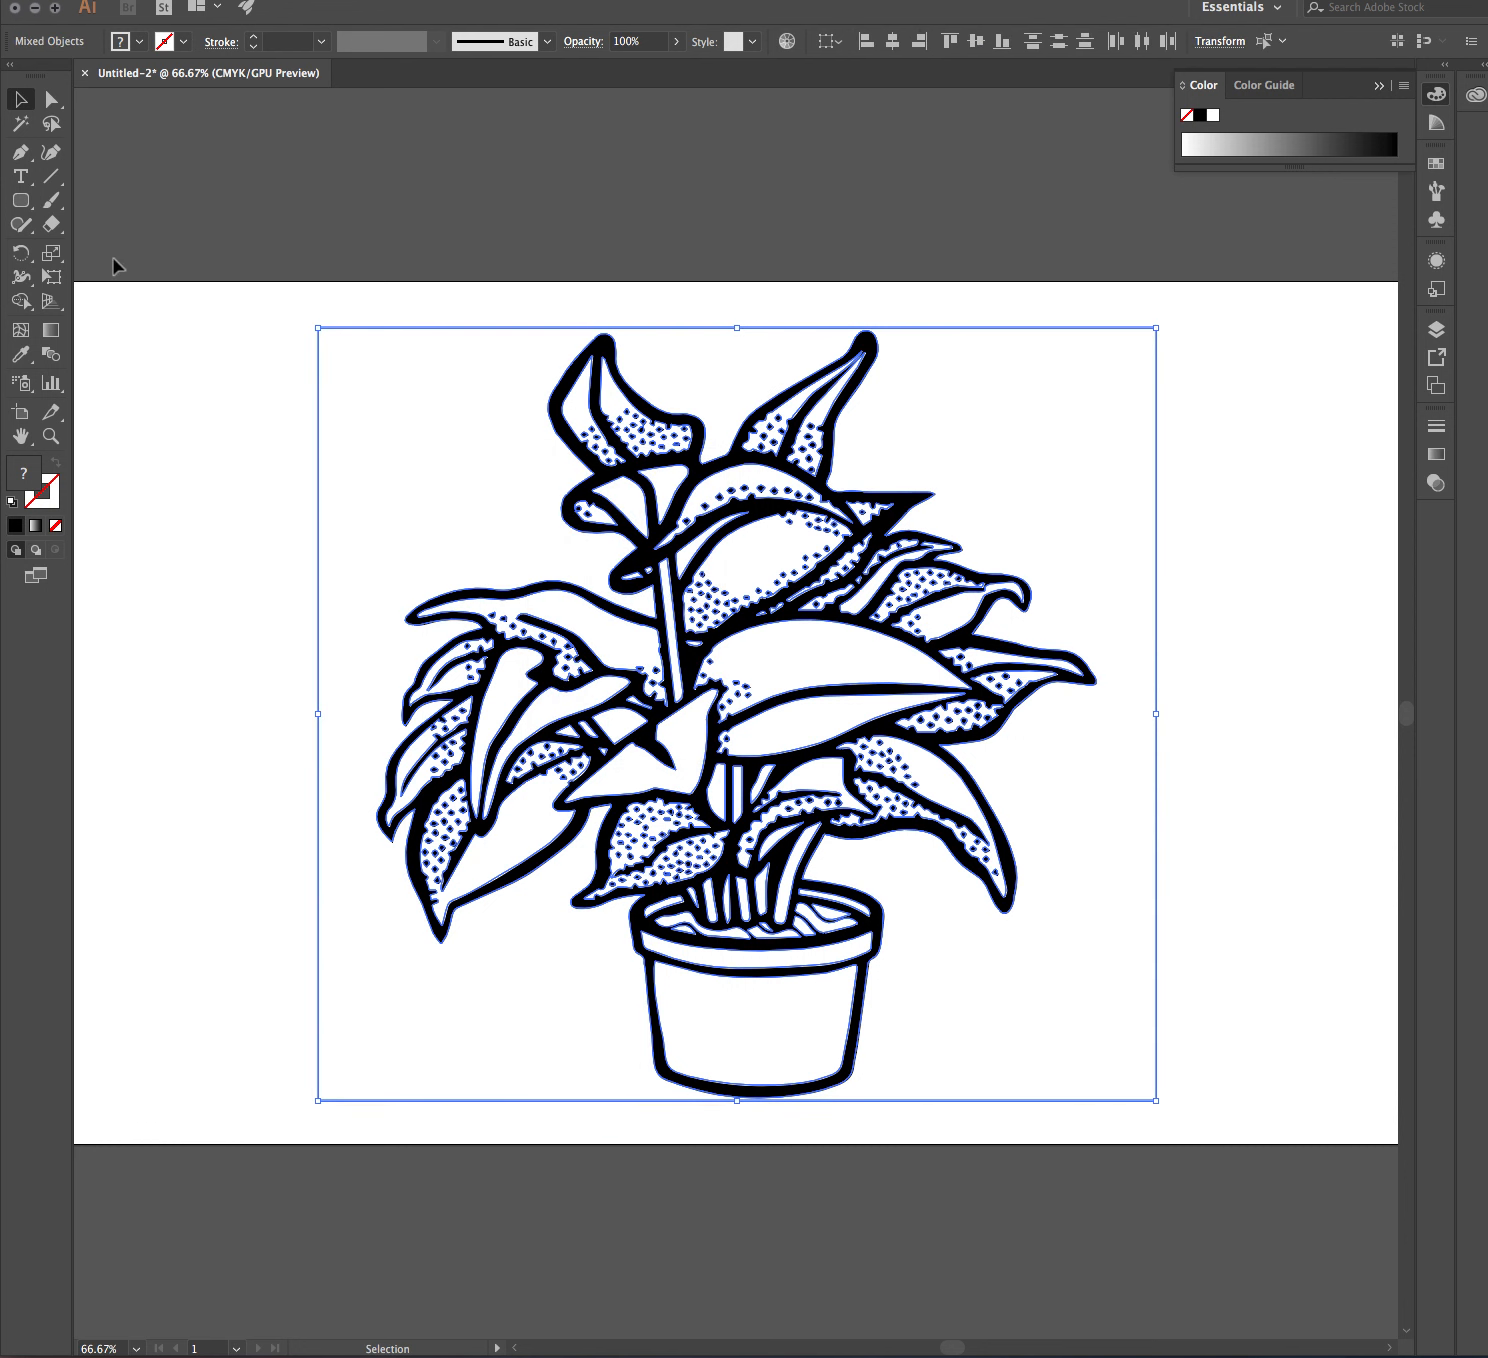
click(316, 410)
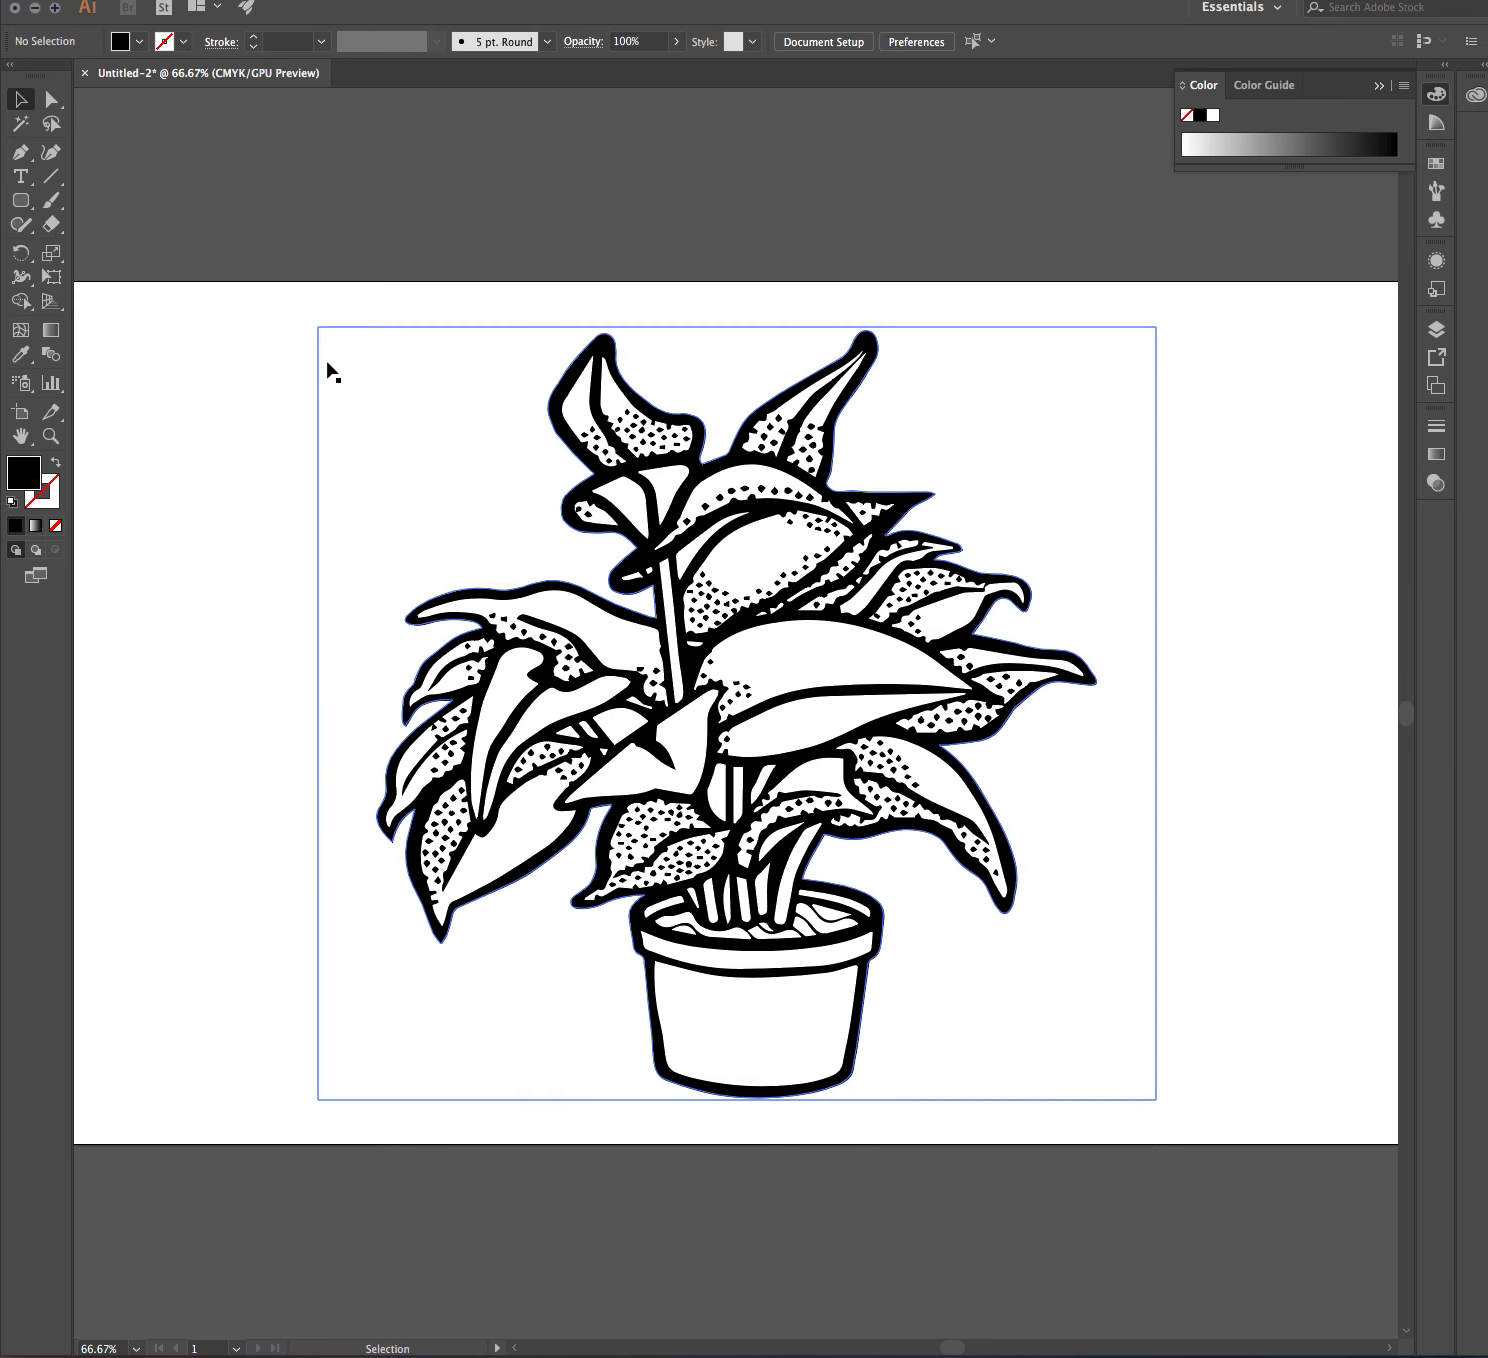
Step: Examine the separate vector paths of the background, leaves and black linework with the Direct Selection tool
click(50, 100)
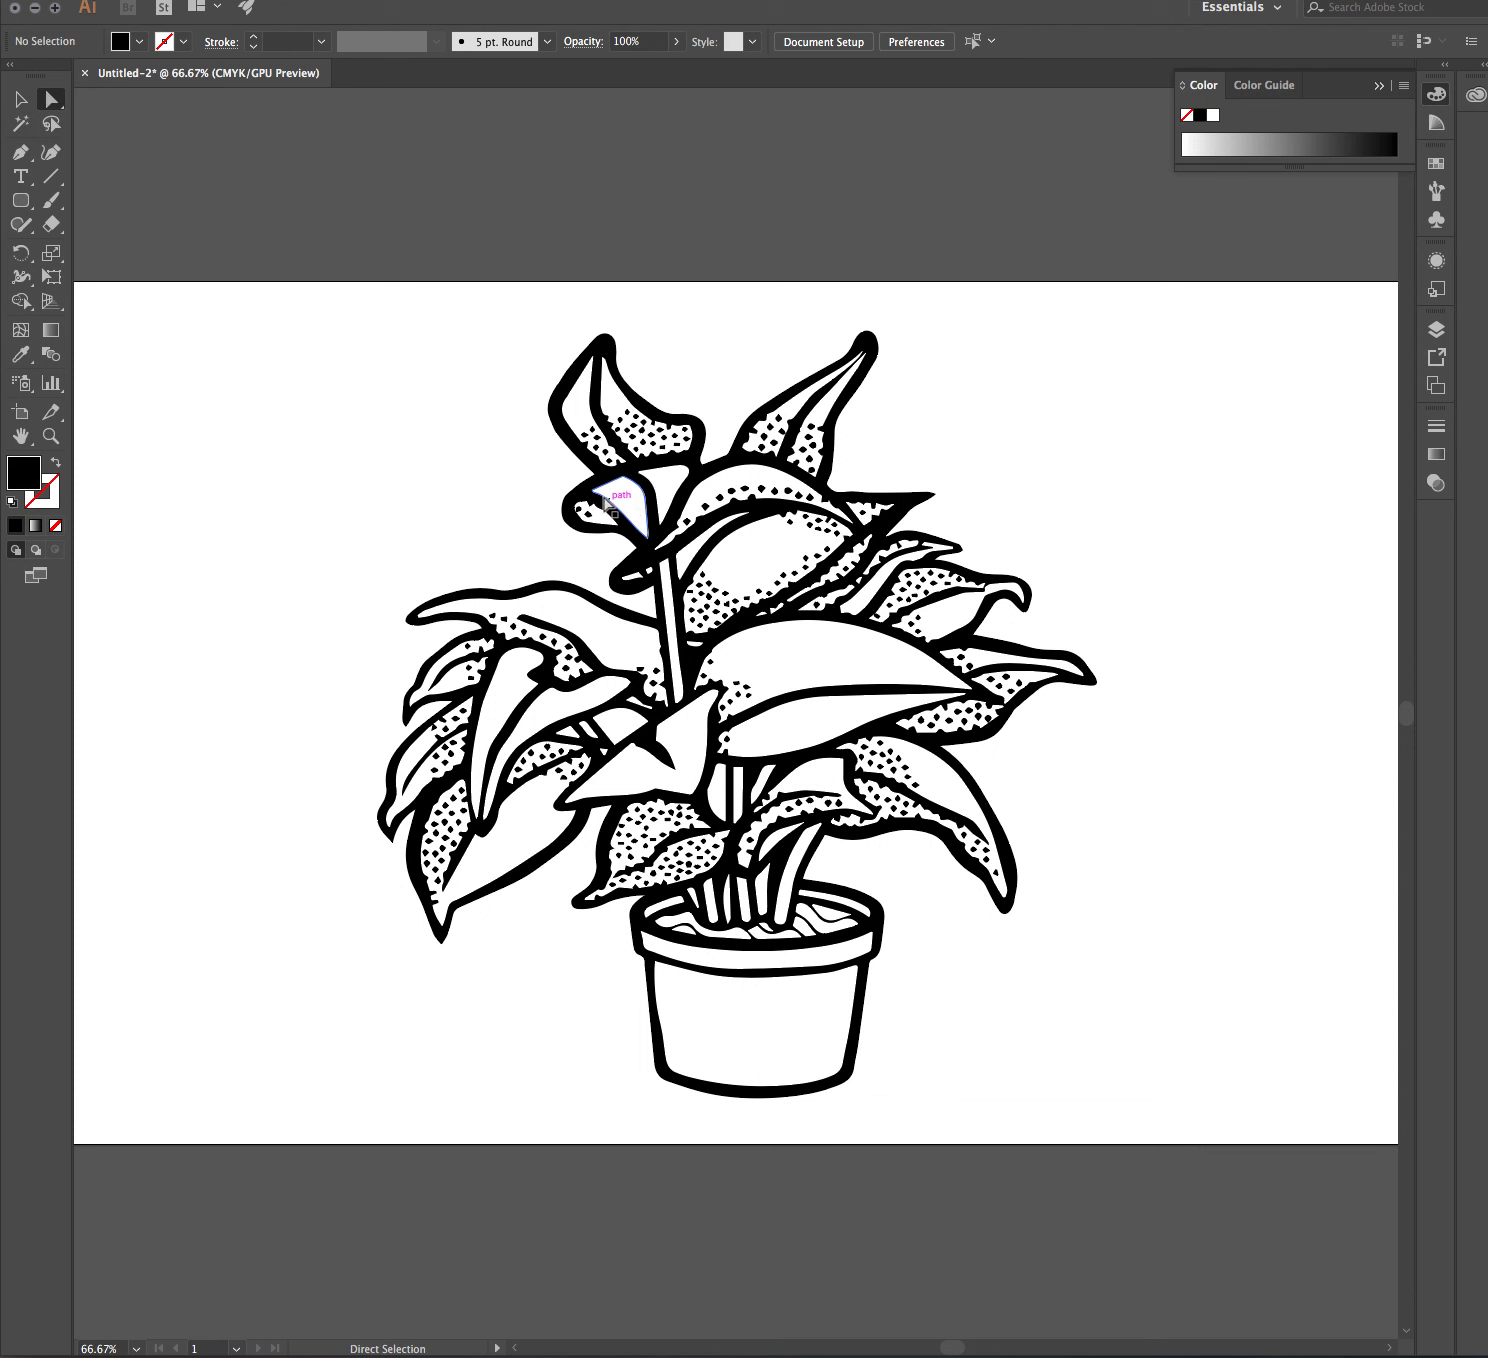
click(532, 328)
click(465, 393)
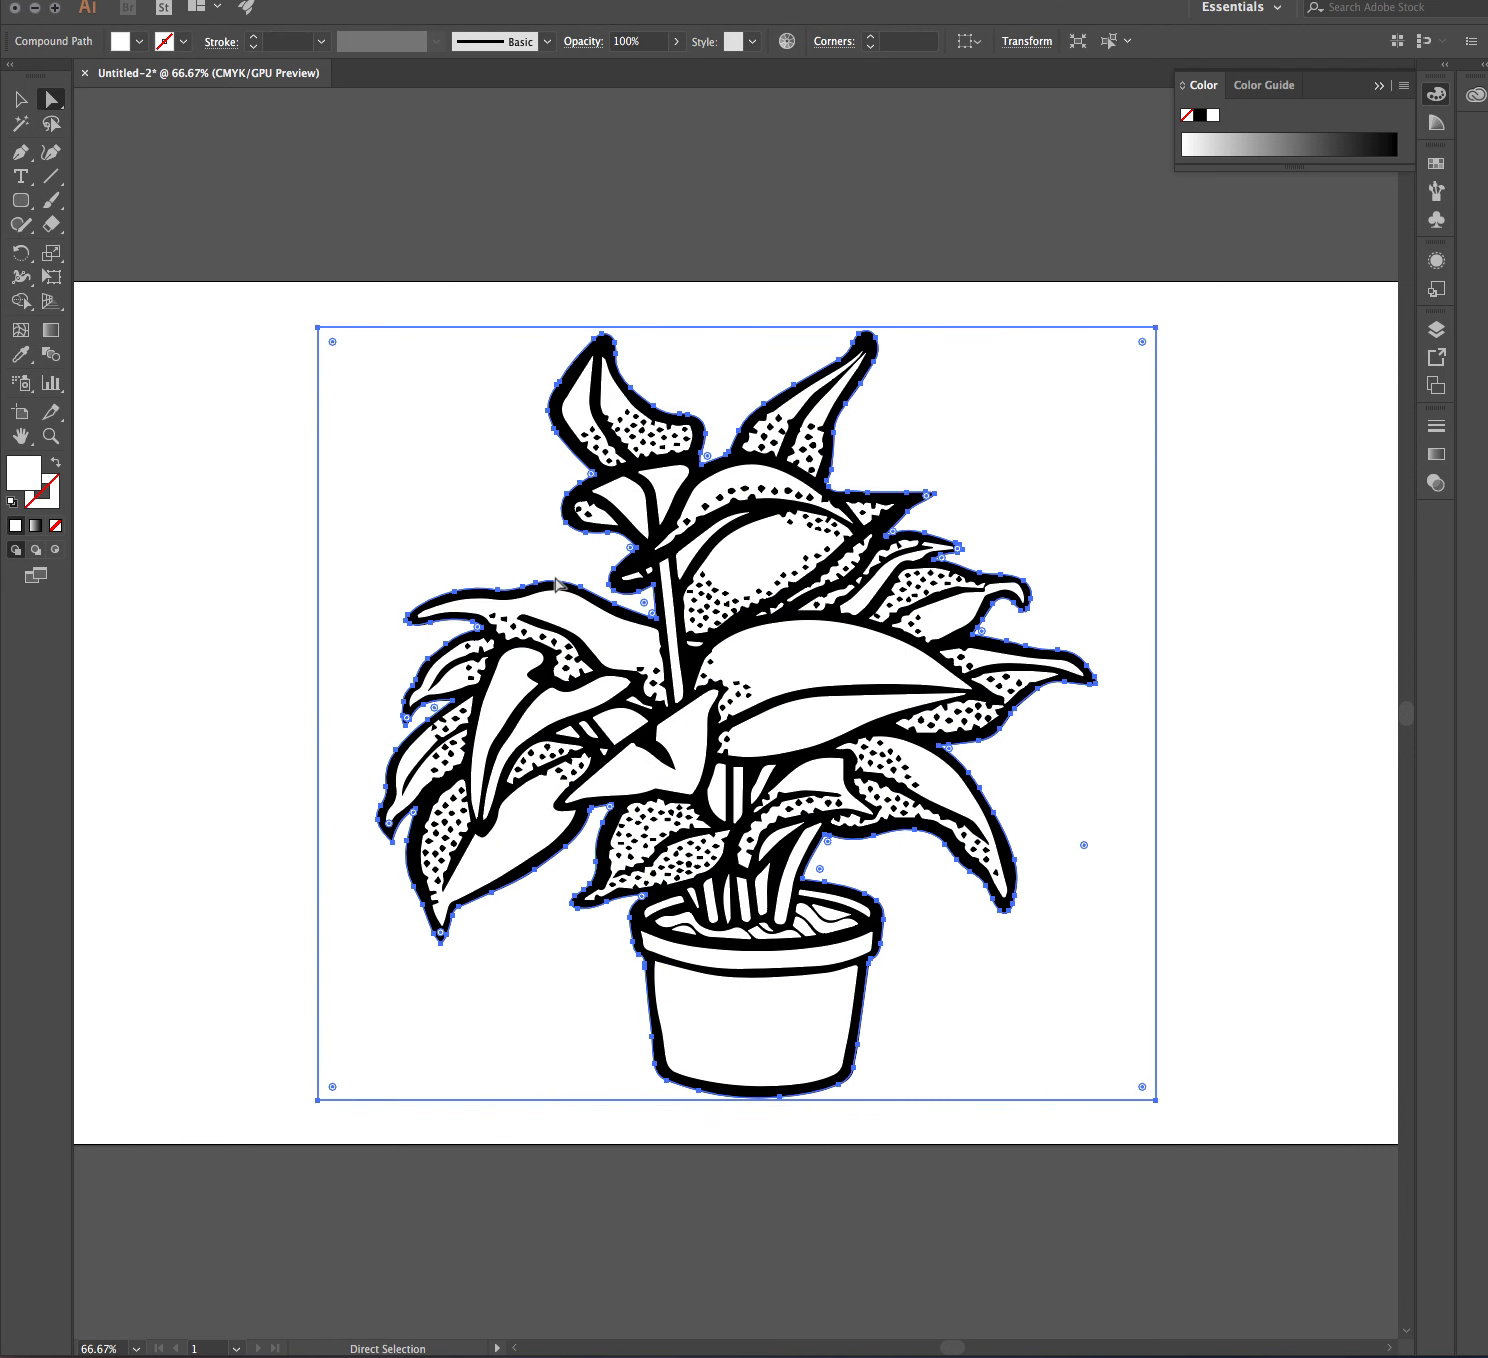
click(620, 509)
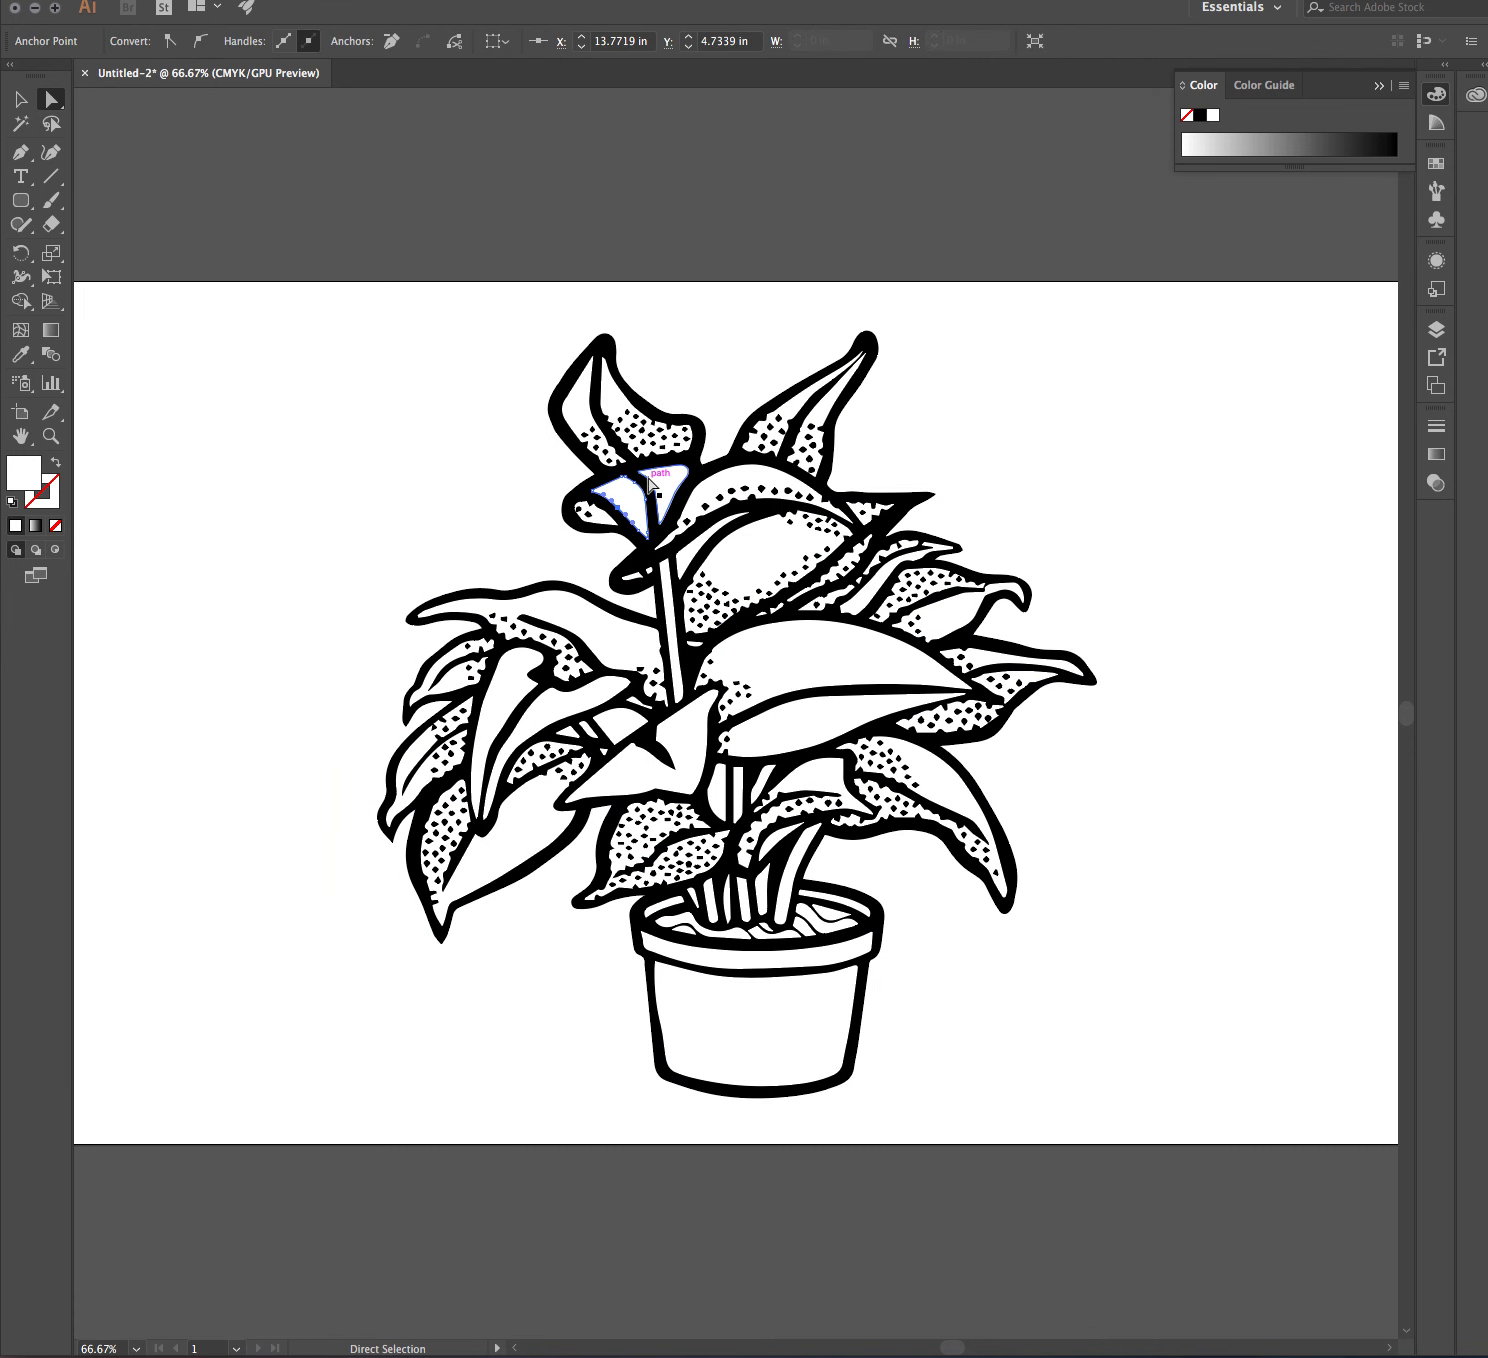
click(659, 498)
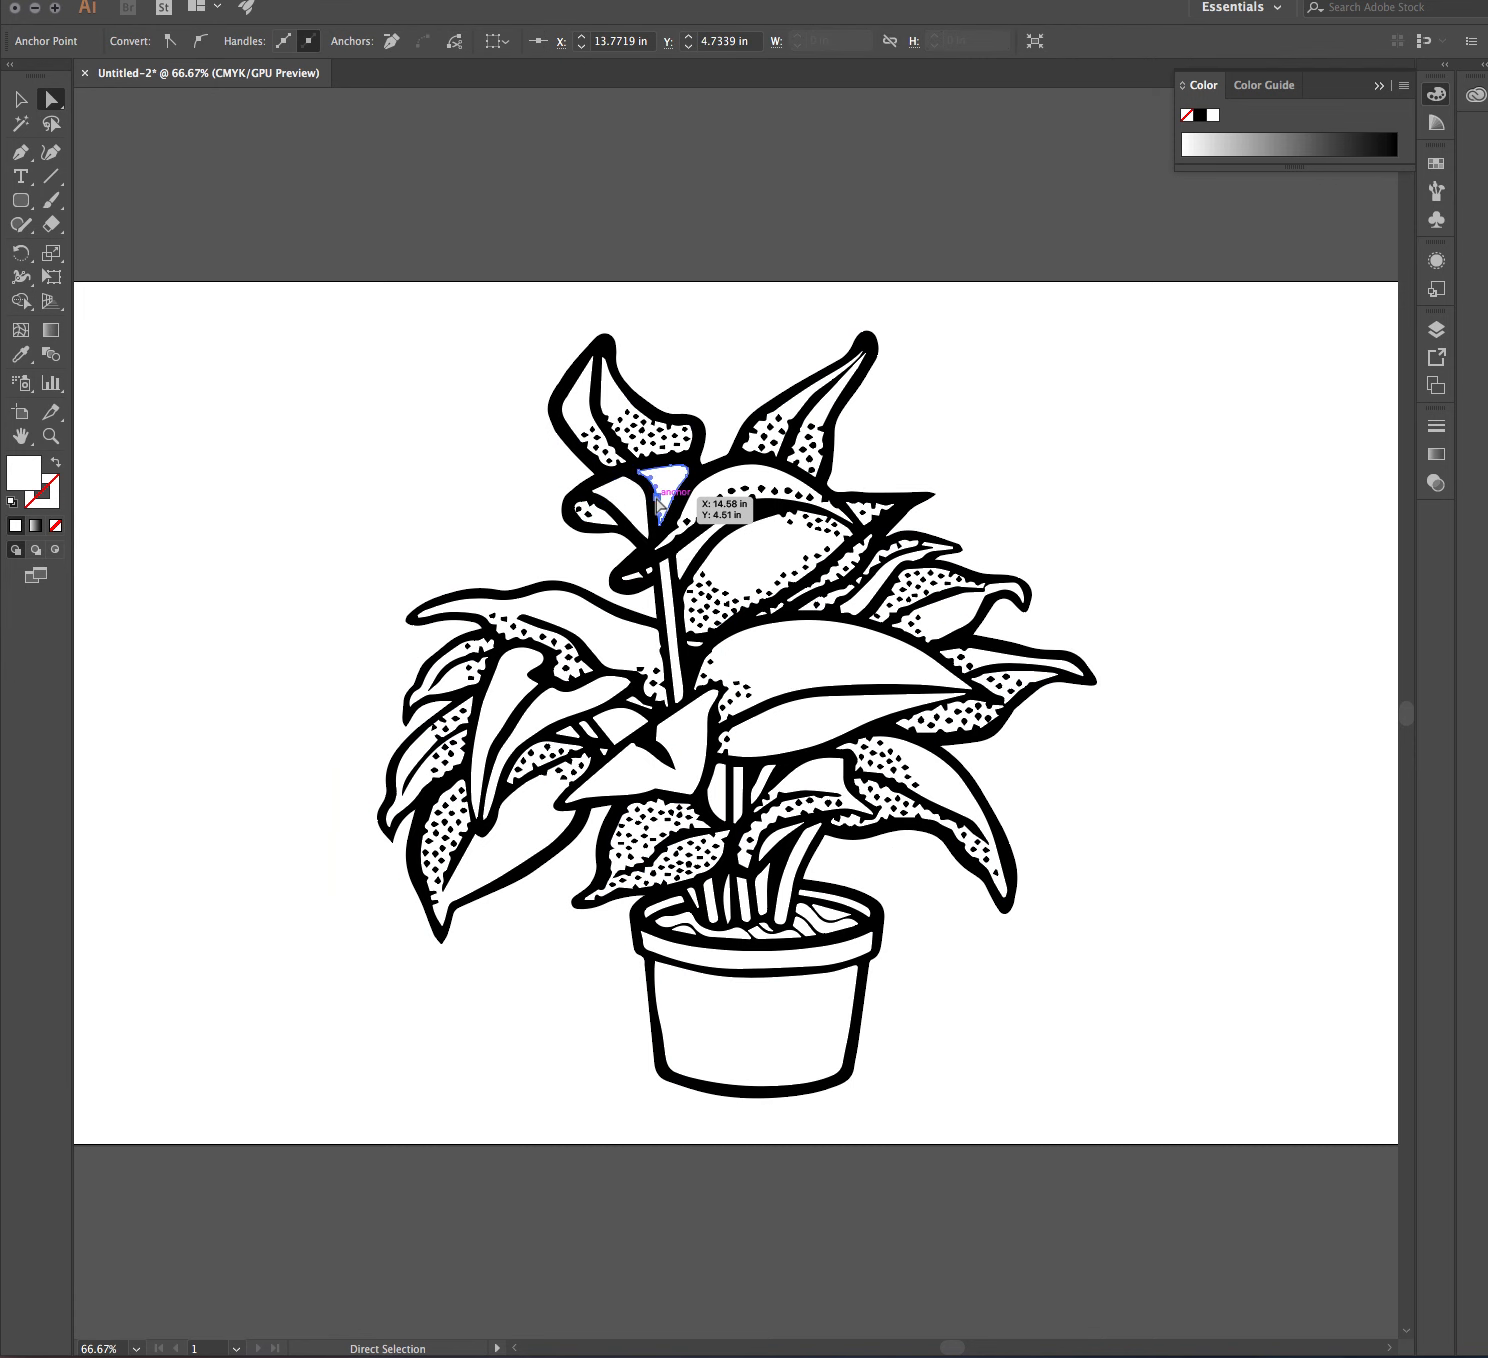
click(712, 564)
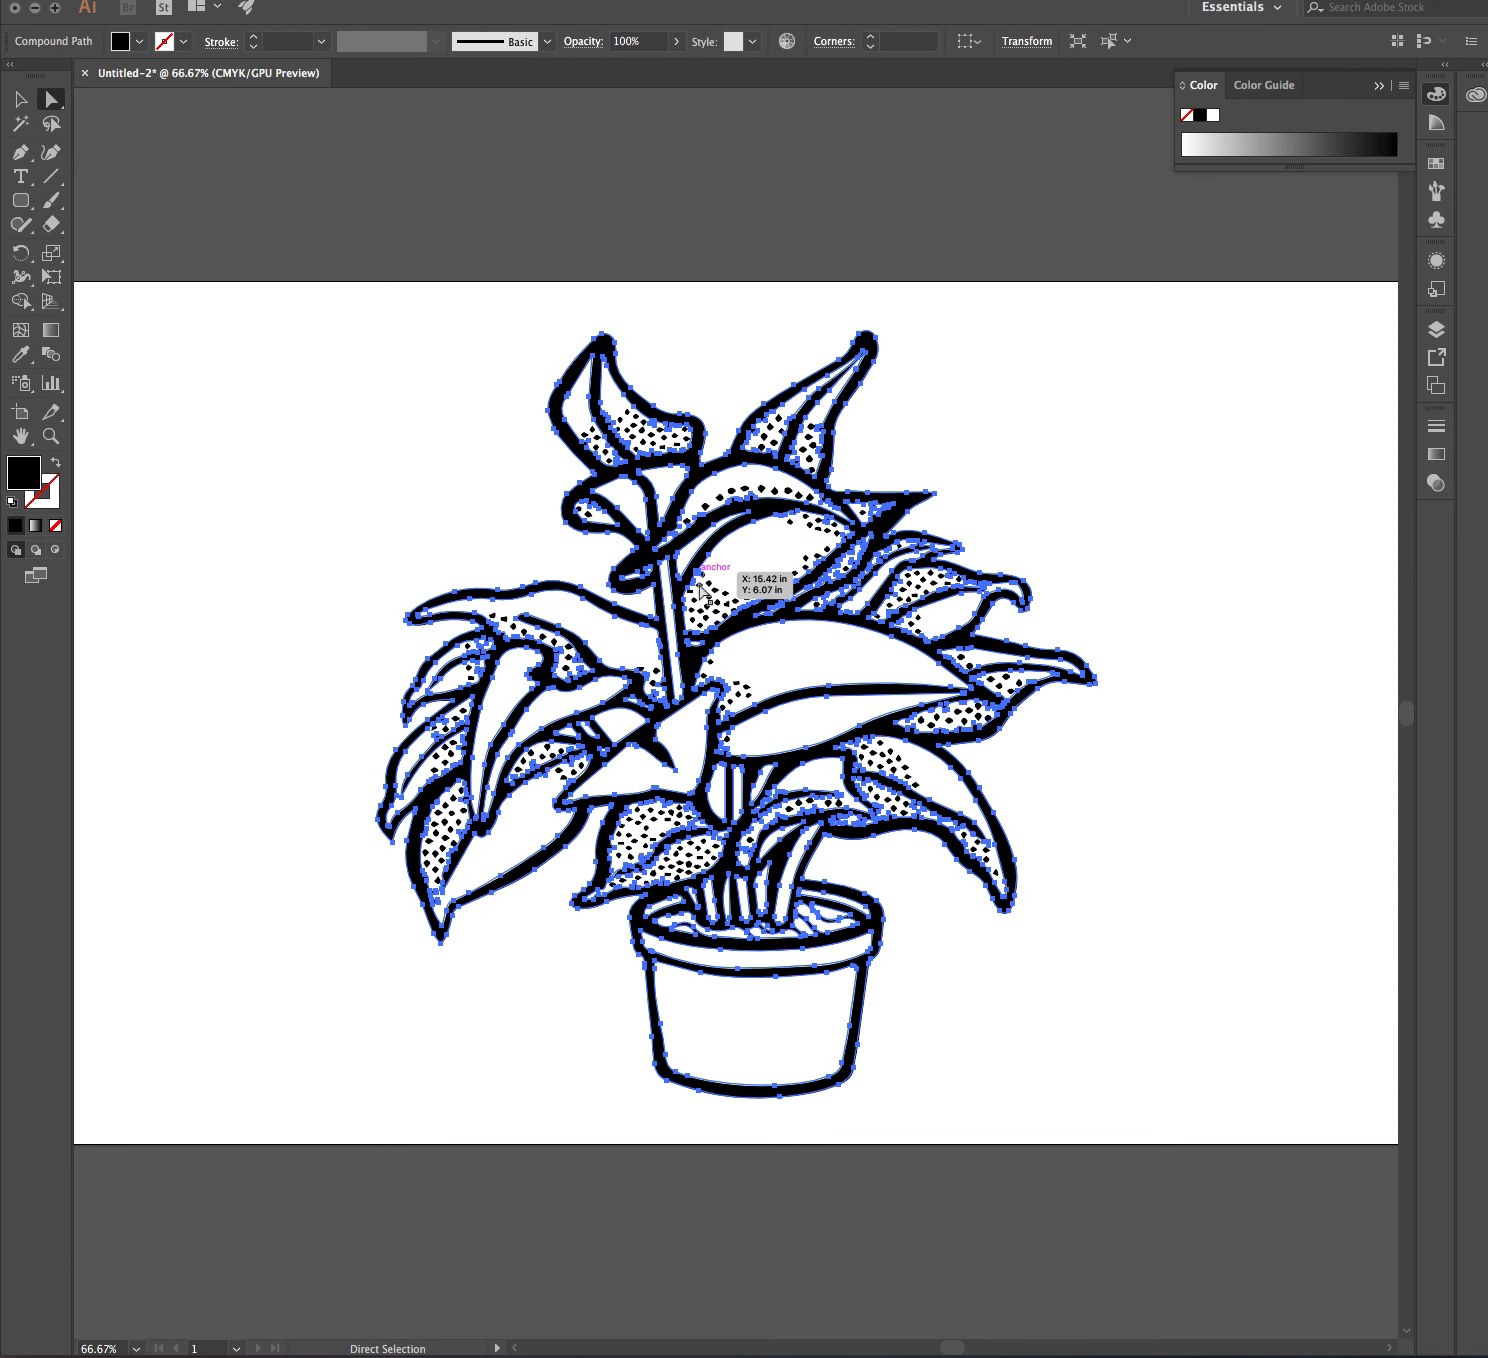
click(586, 564)
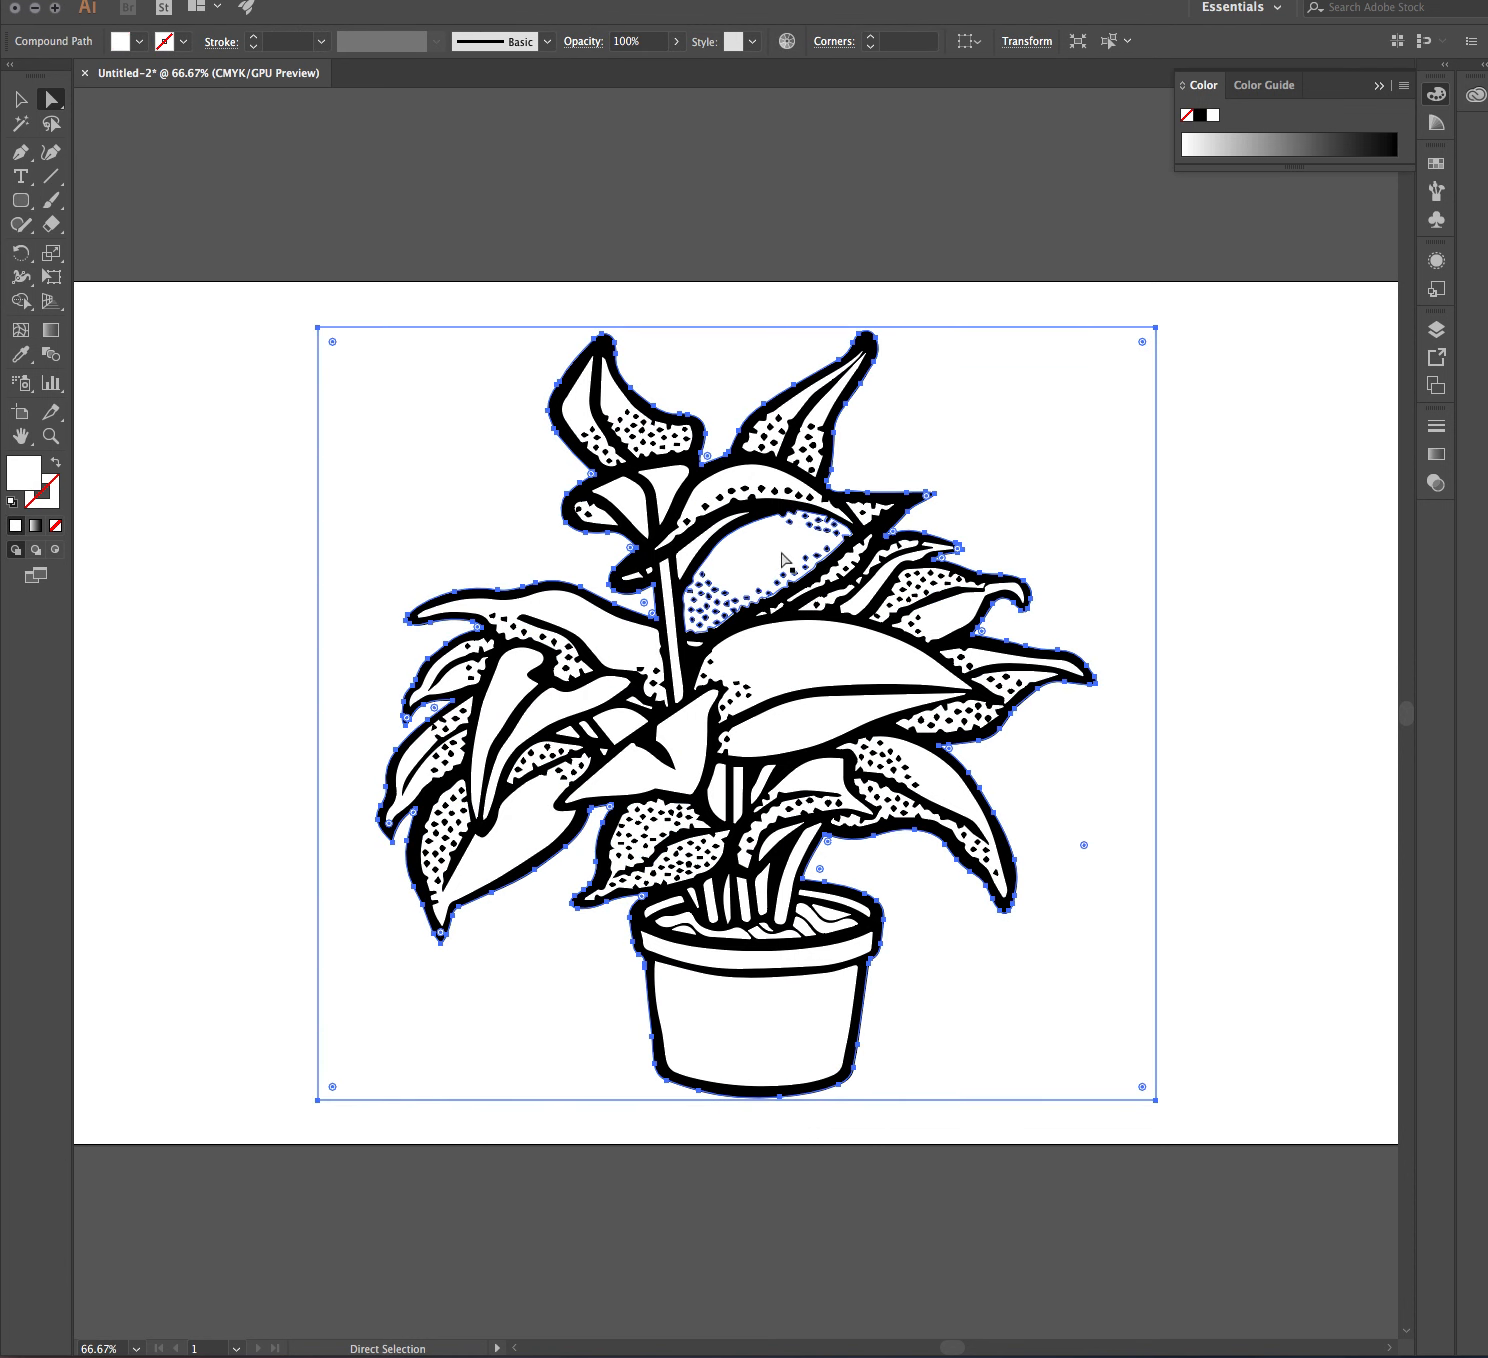
click(742, 662)
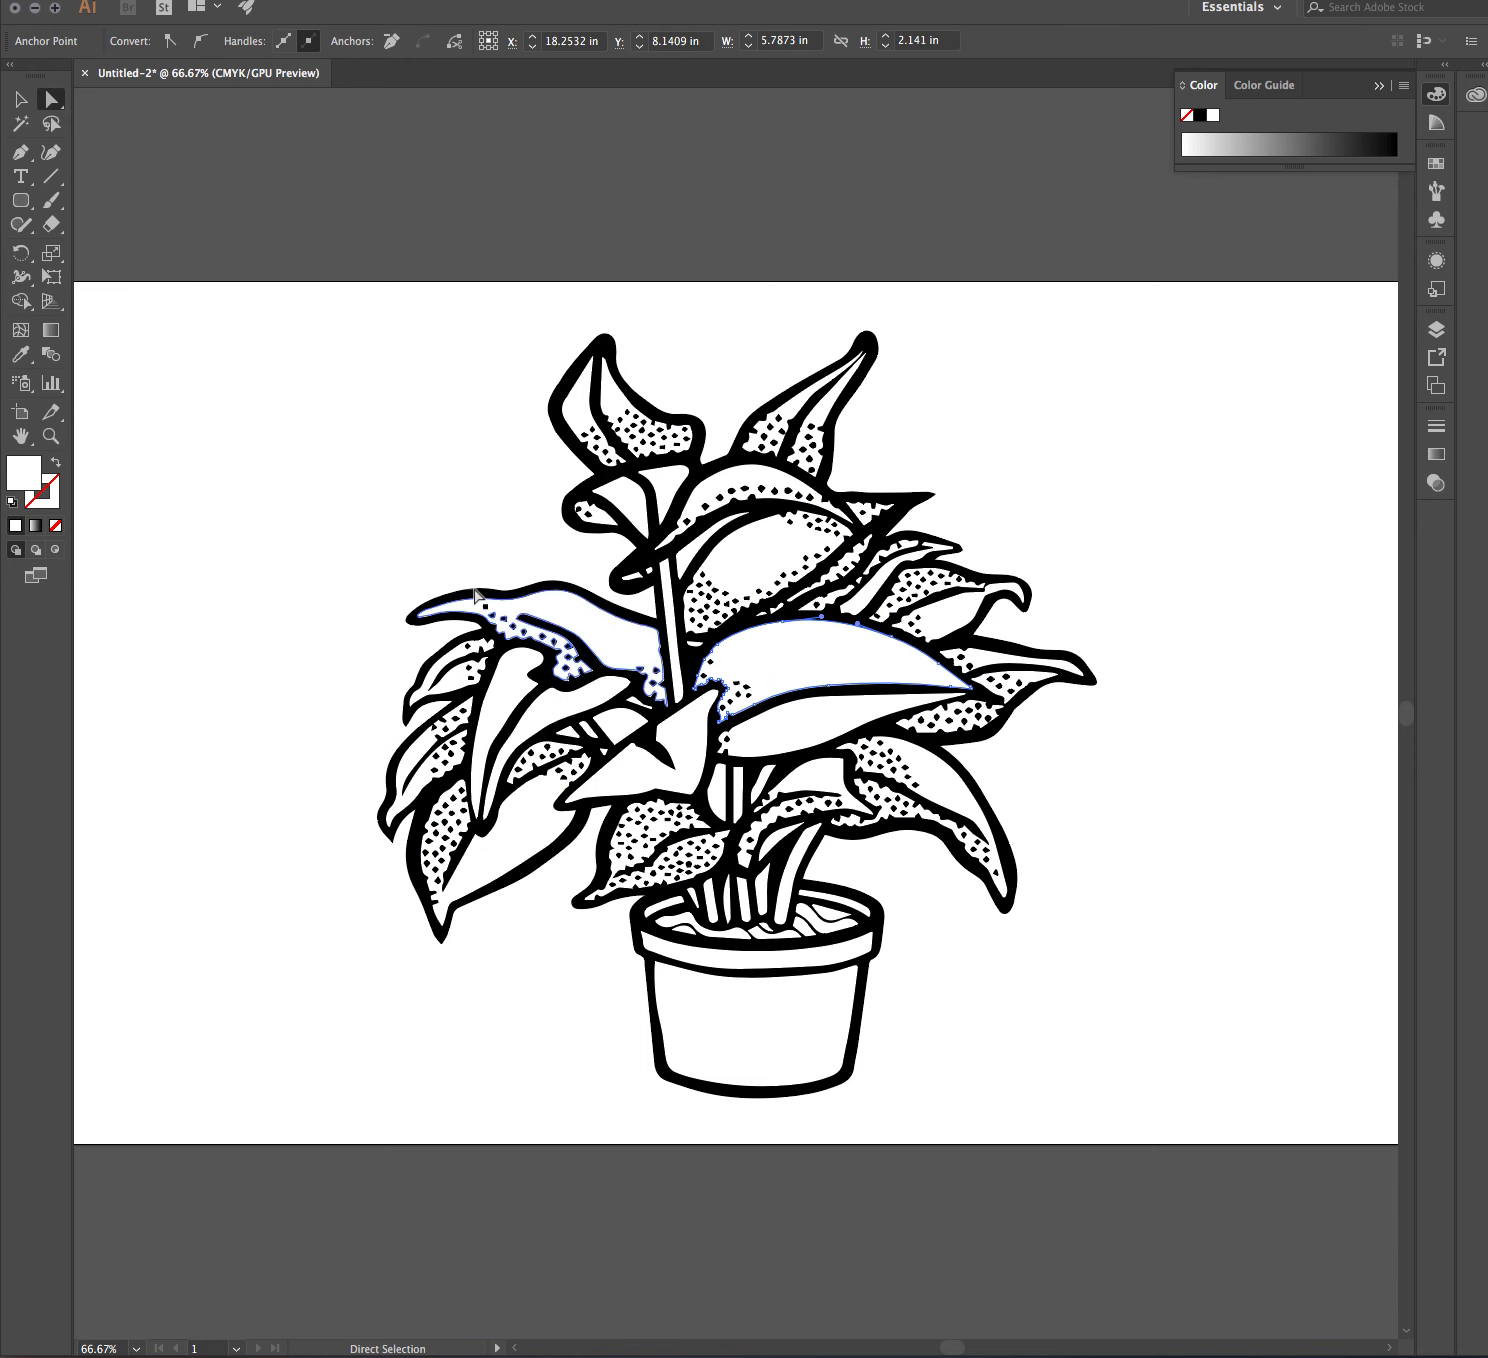
click(397, 552)
click(265, 580)
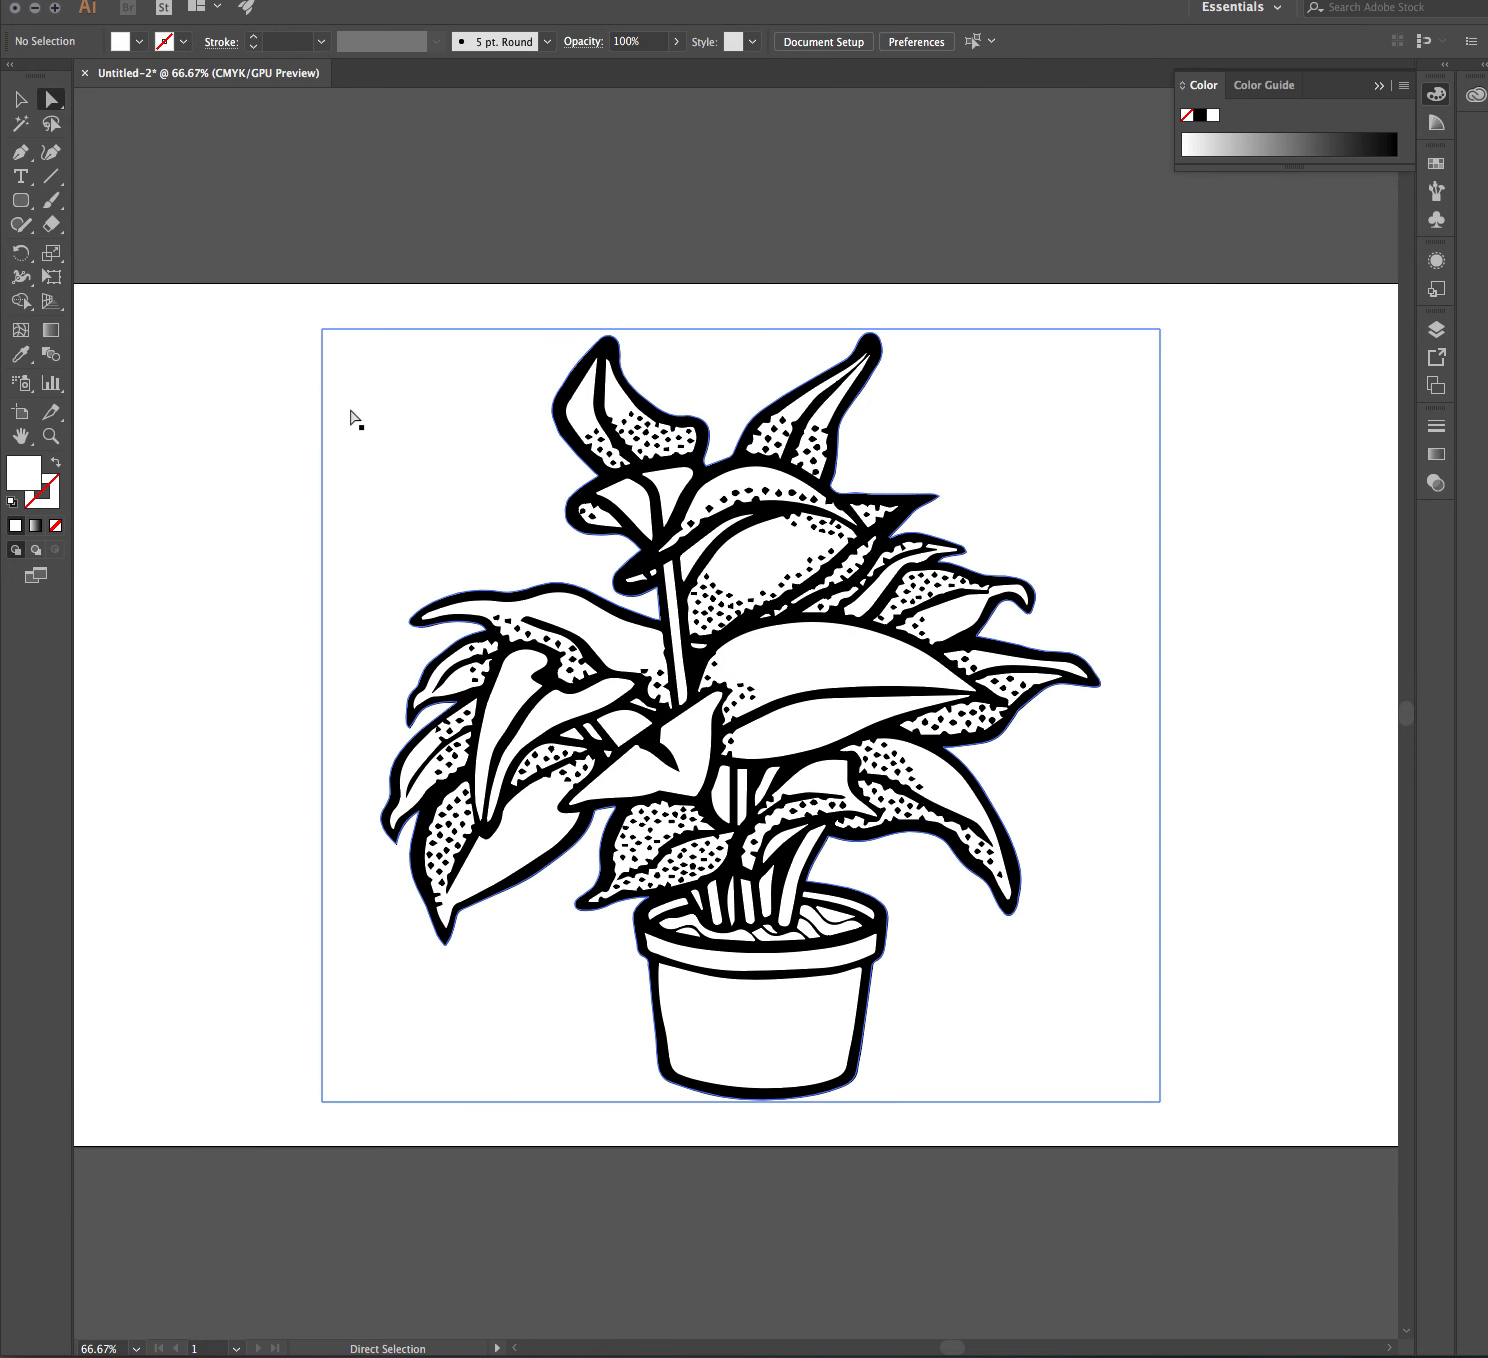
Step: Apply a CMYK Red stroke to the white background compound path that follows the plant's outer contour
click(570, 390)
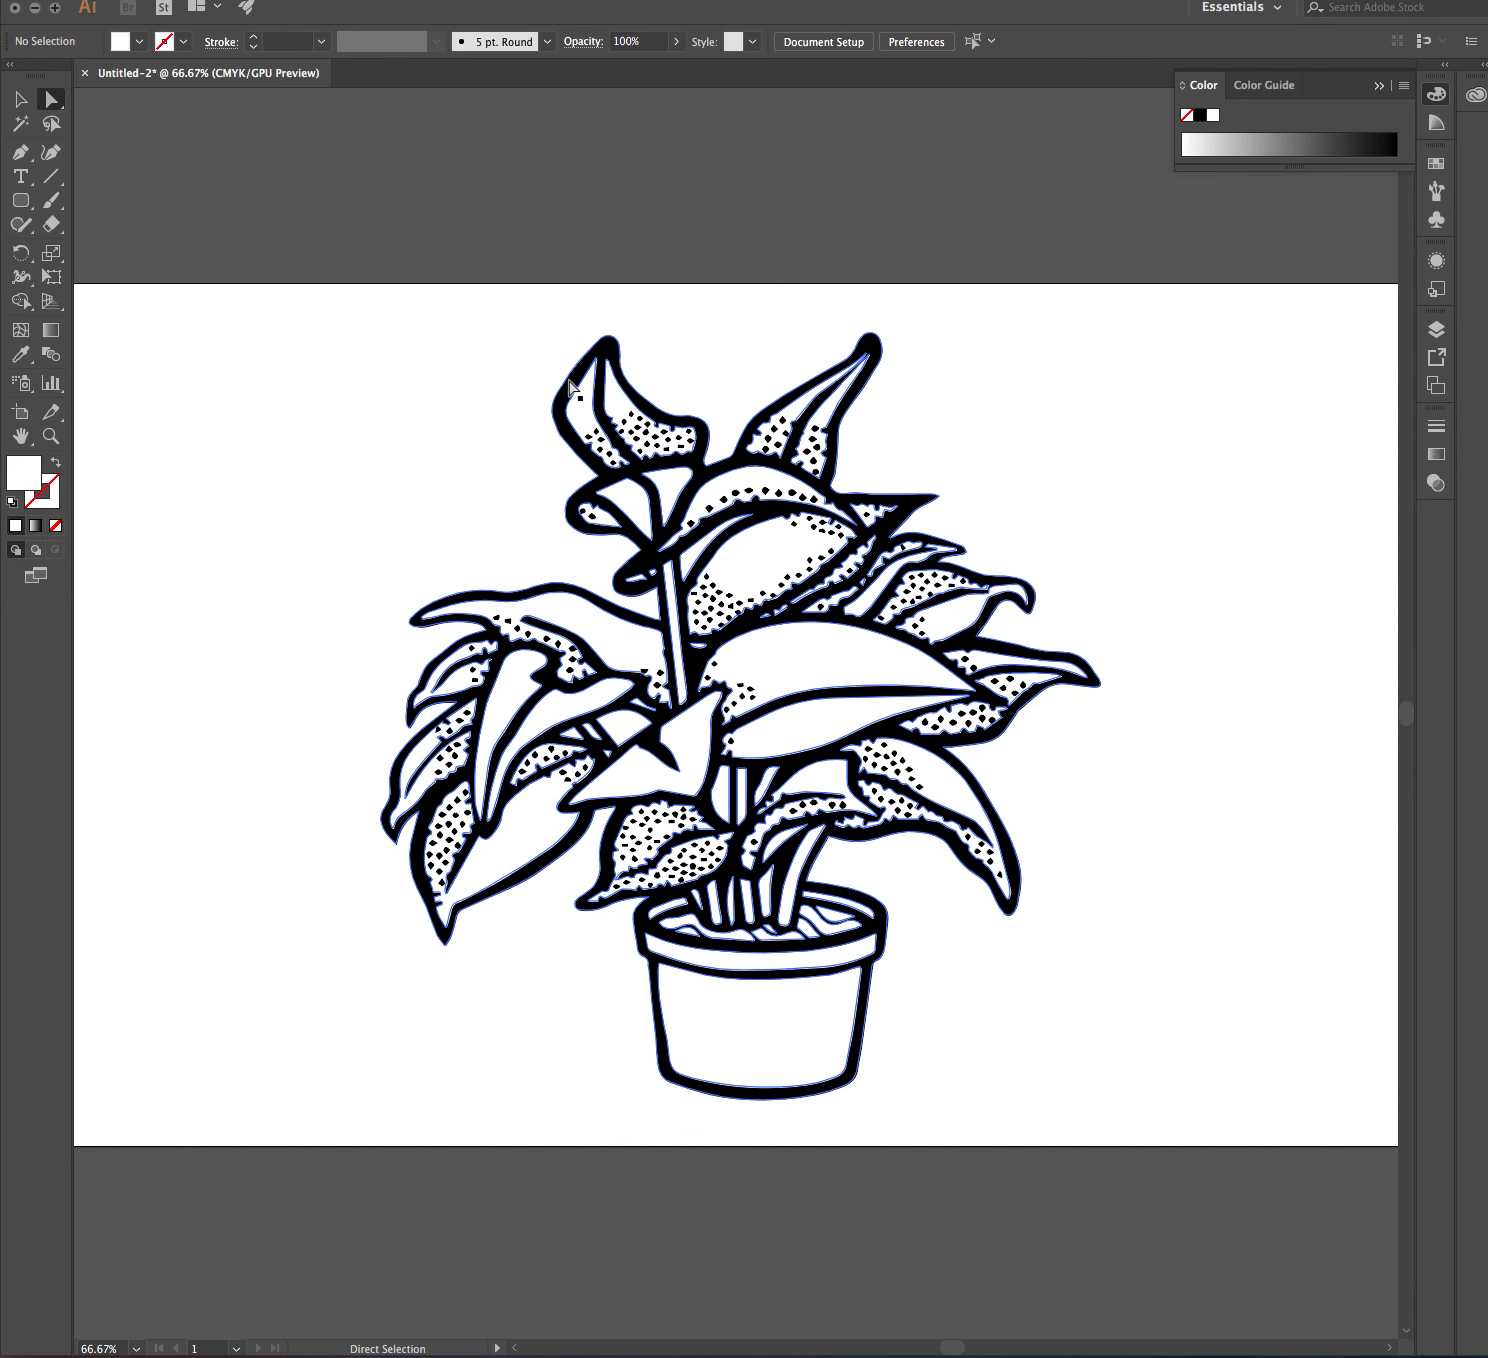
click(570, 390)
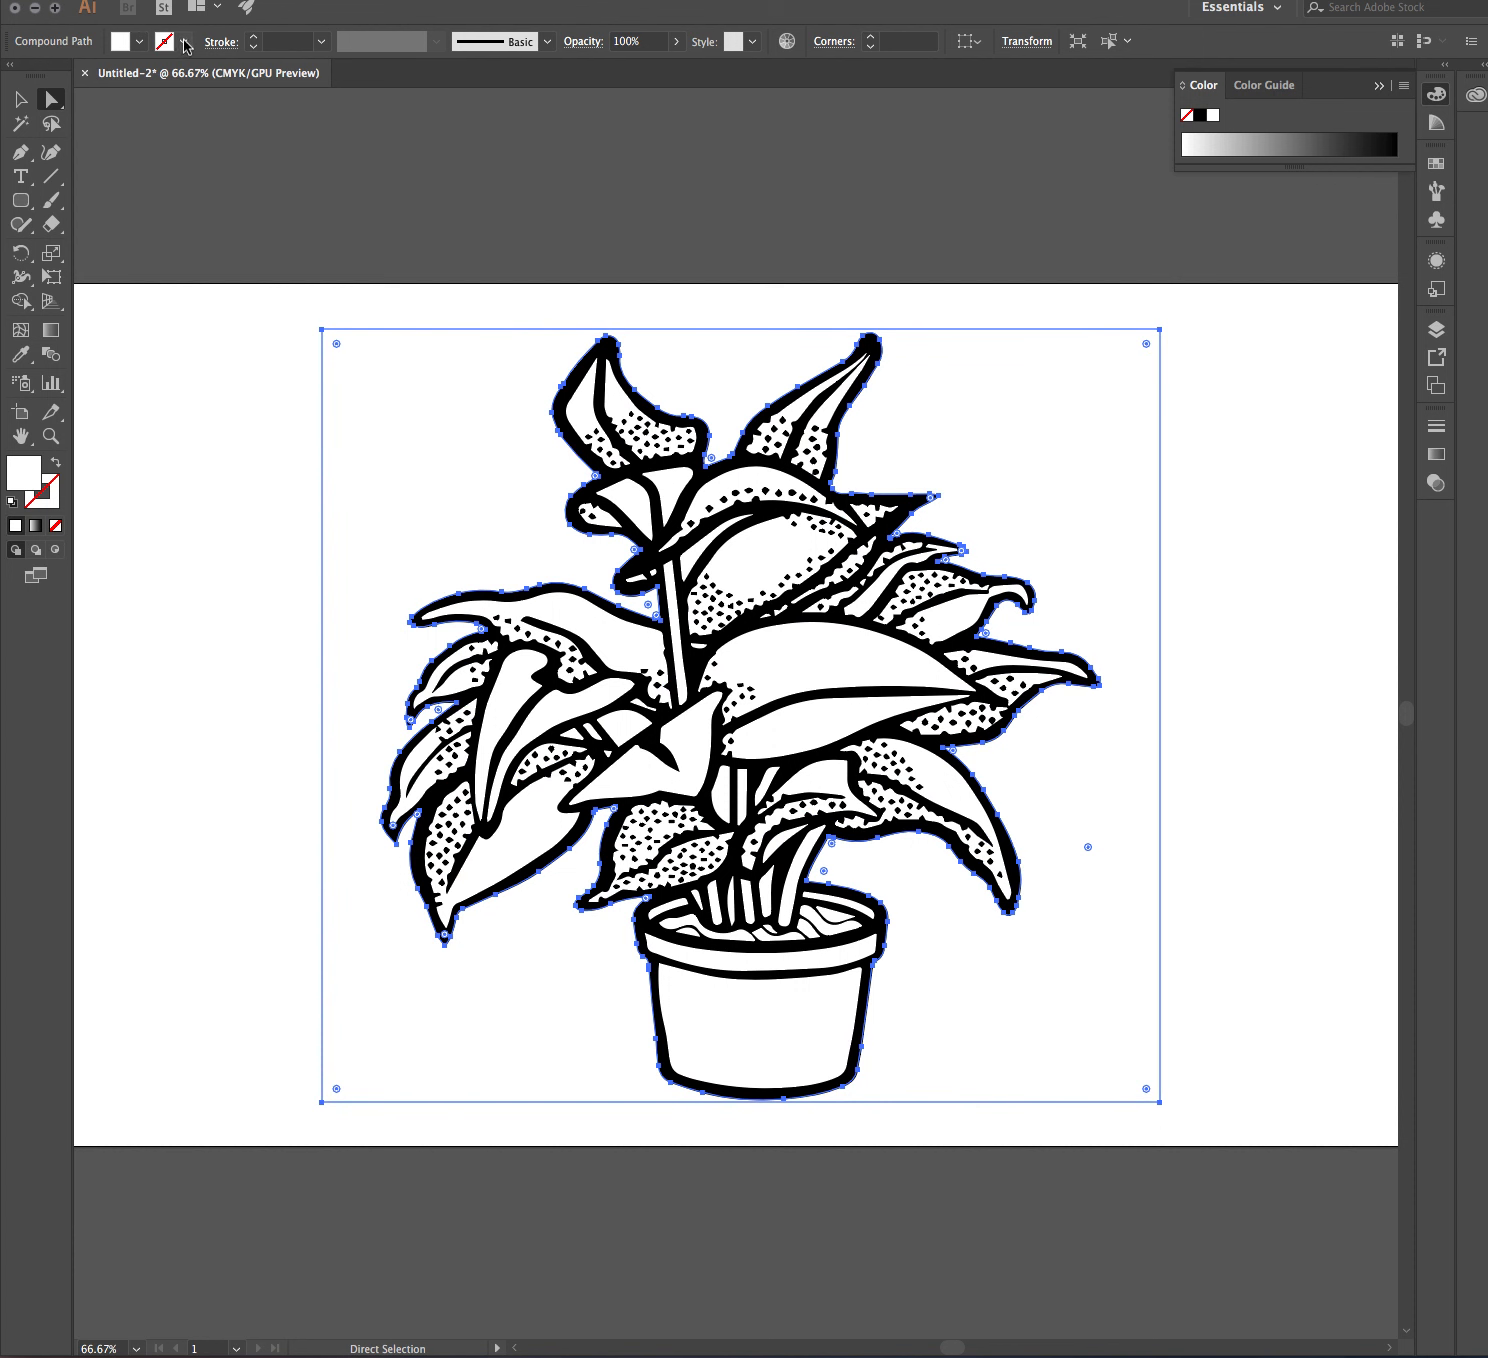
click(175, 42)
click(26, 76)
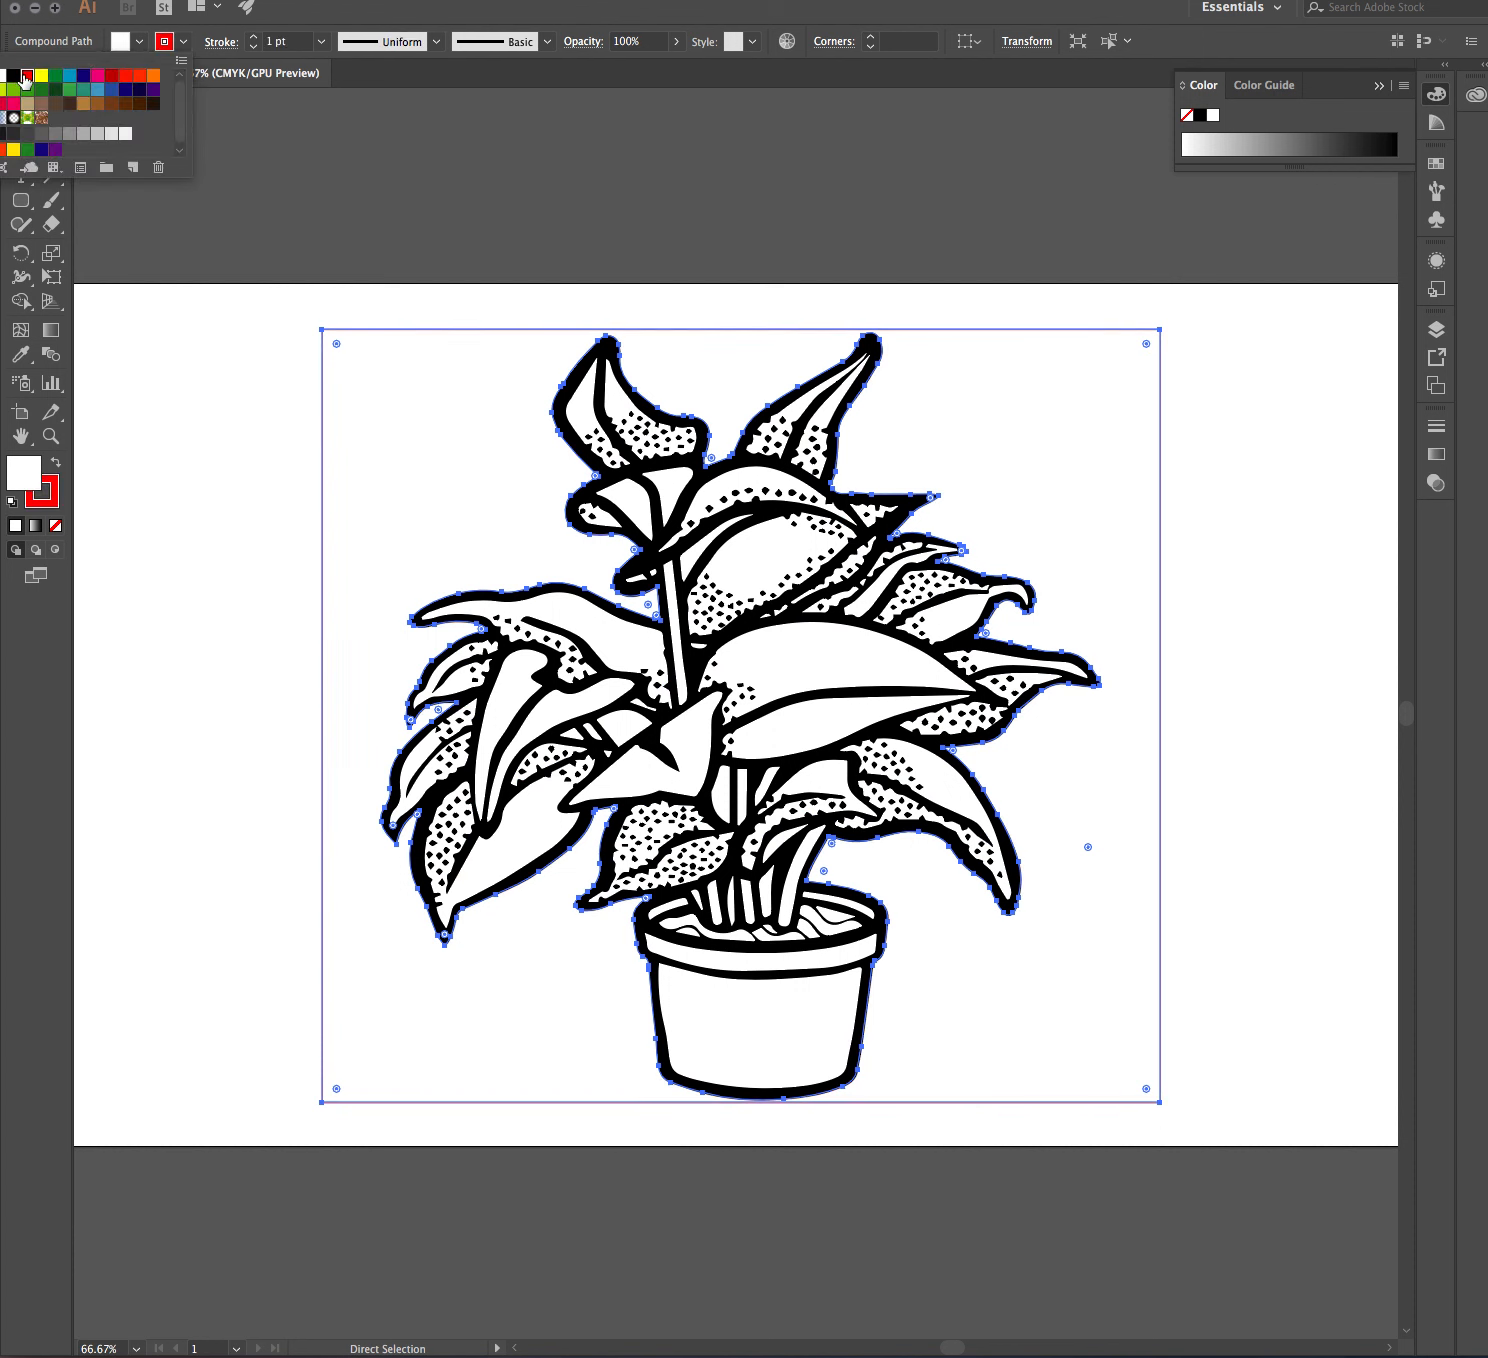
Step: Redefine the CMYK Red stroke swatch in RGB color mode with values R 255, G 0, B 0
double_click(27, 77)
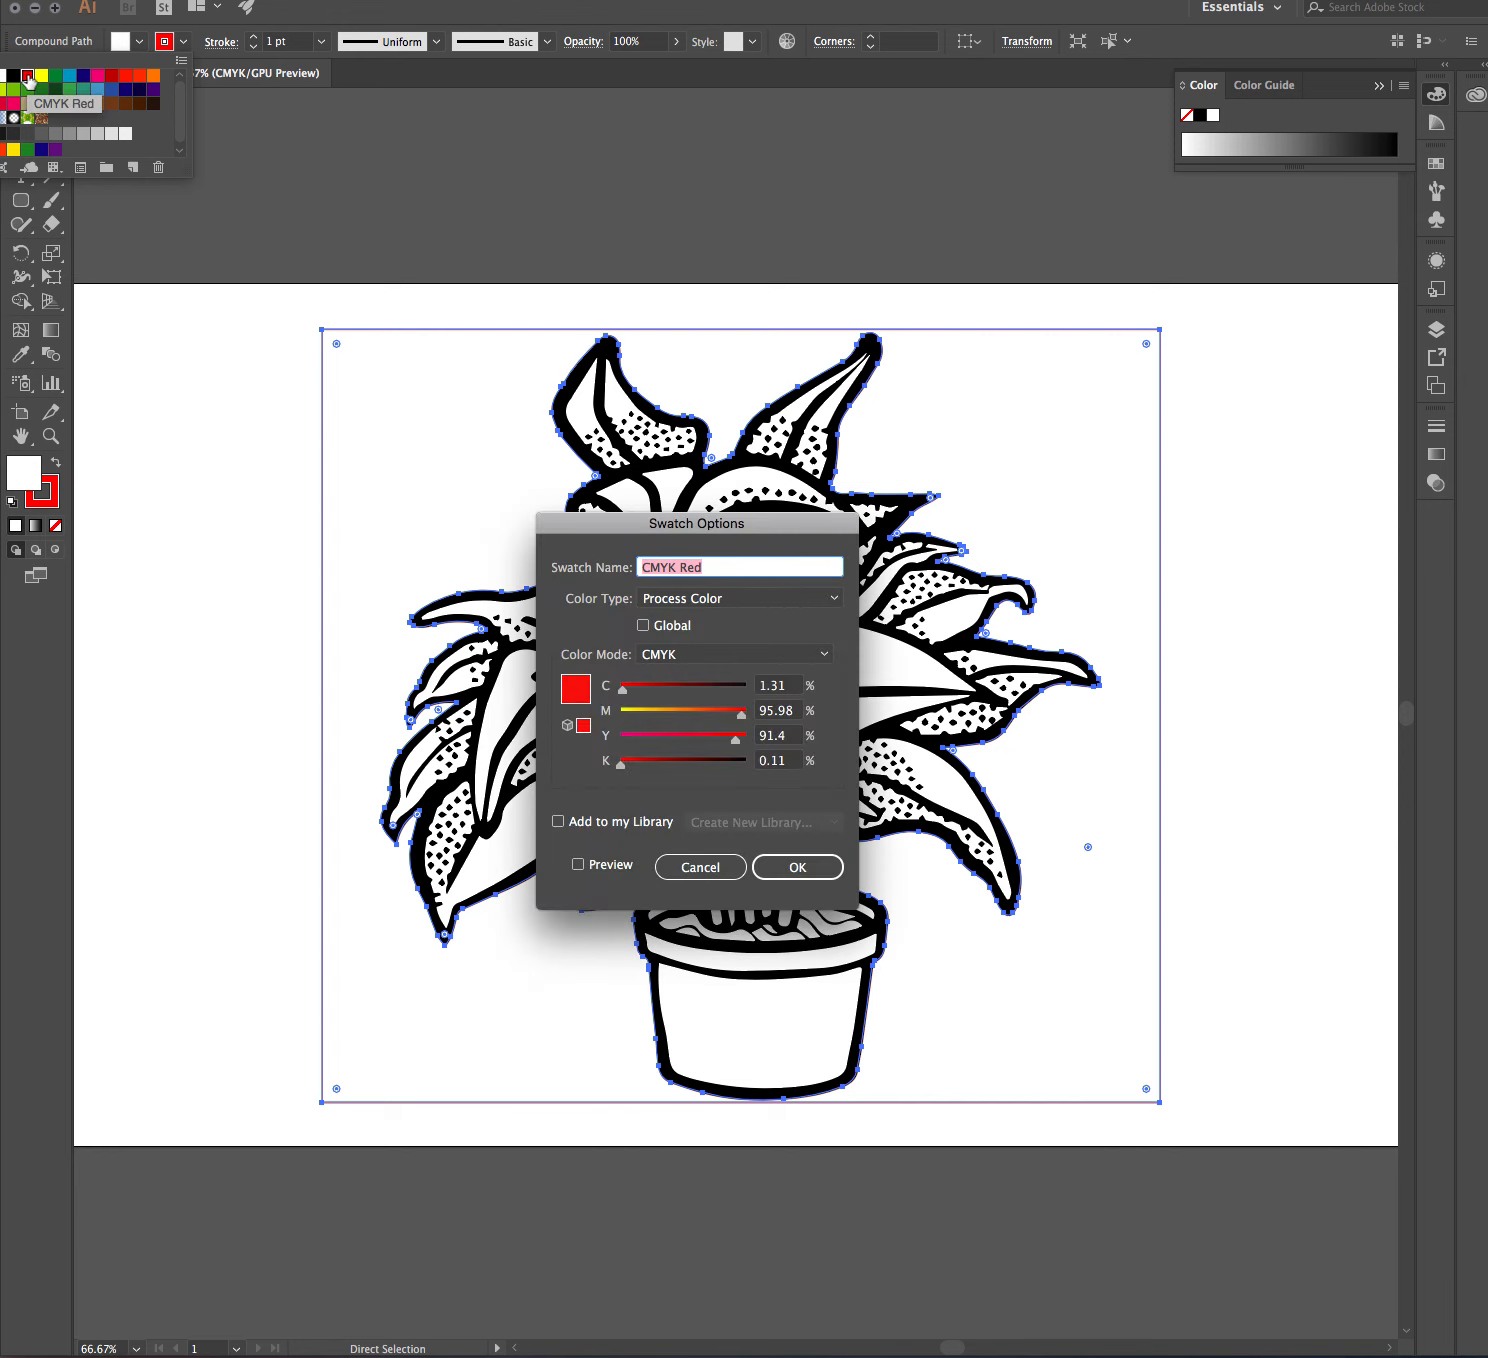
click(654, 653)
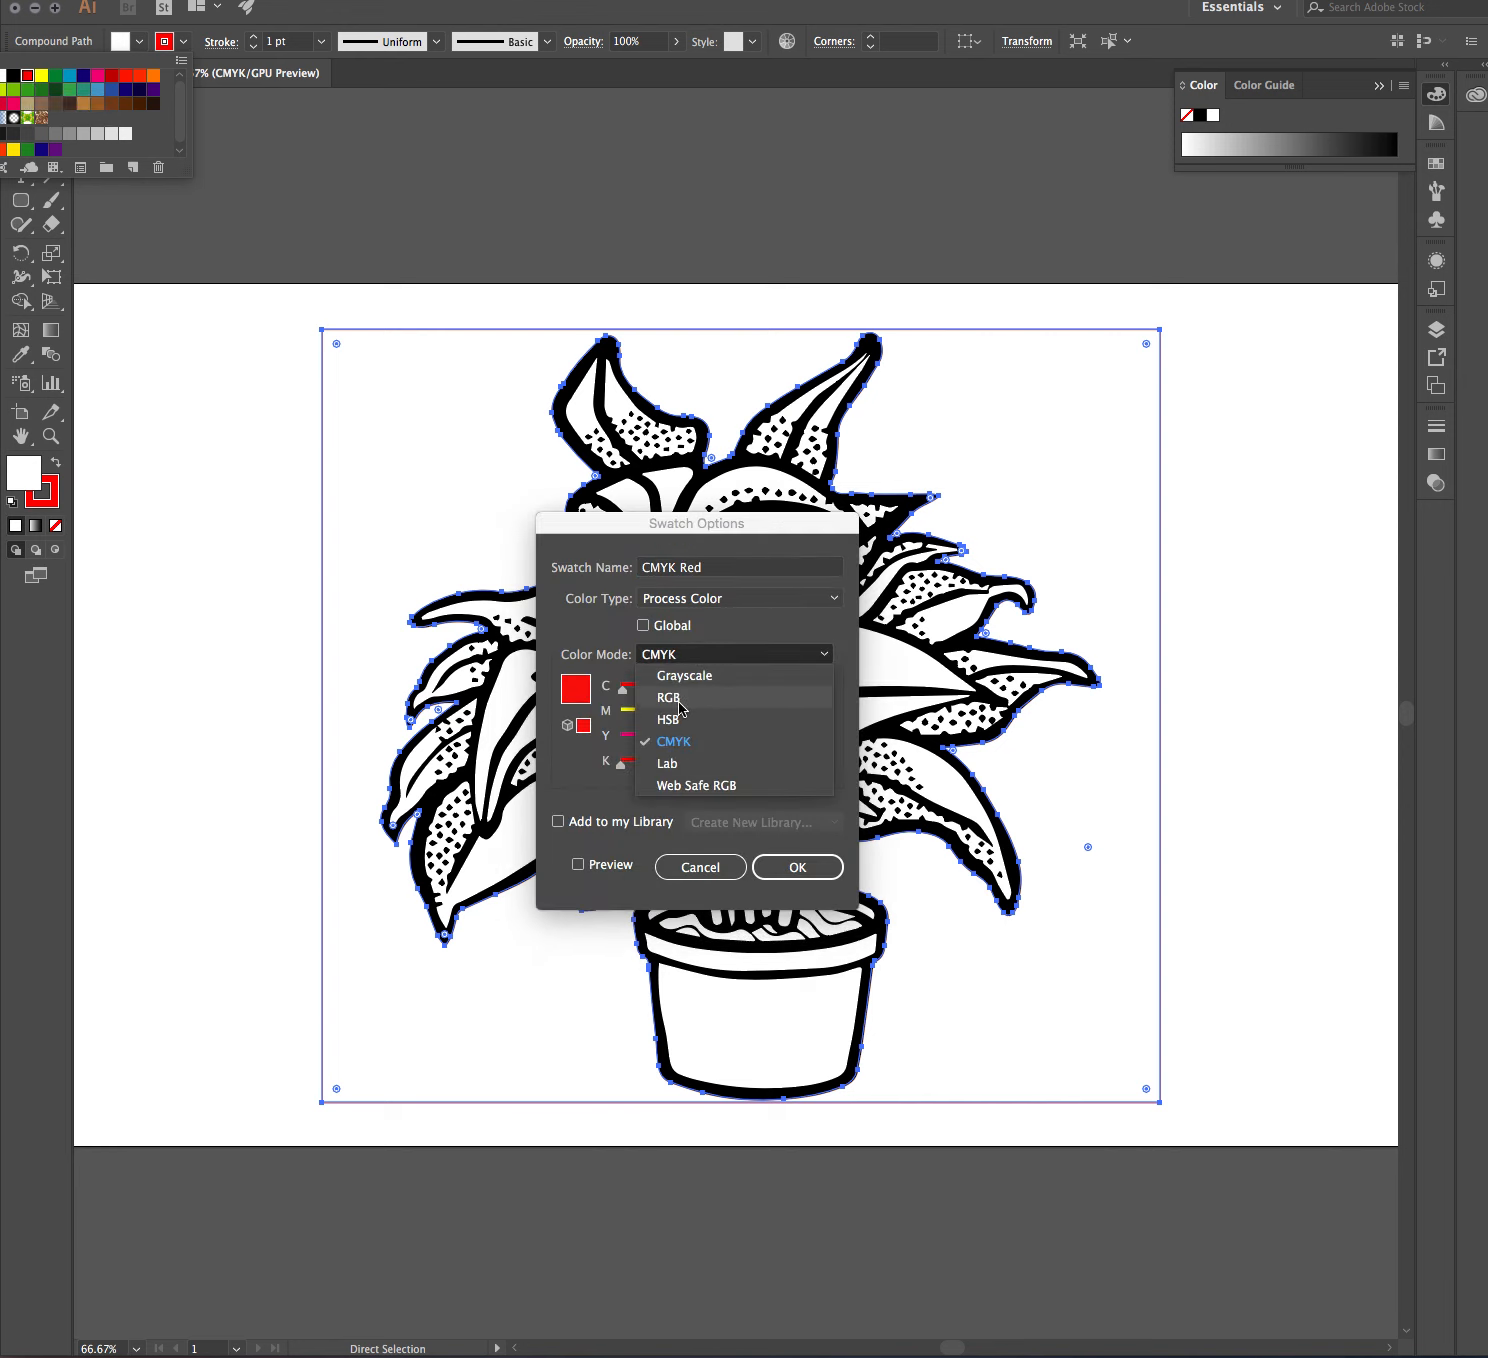
click(679, 705)
click(788, 688)
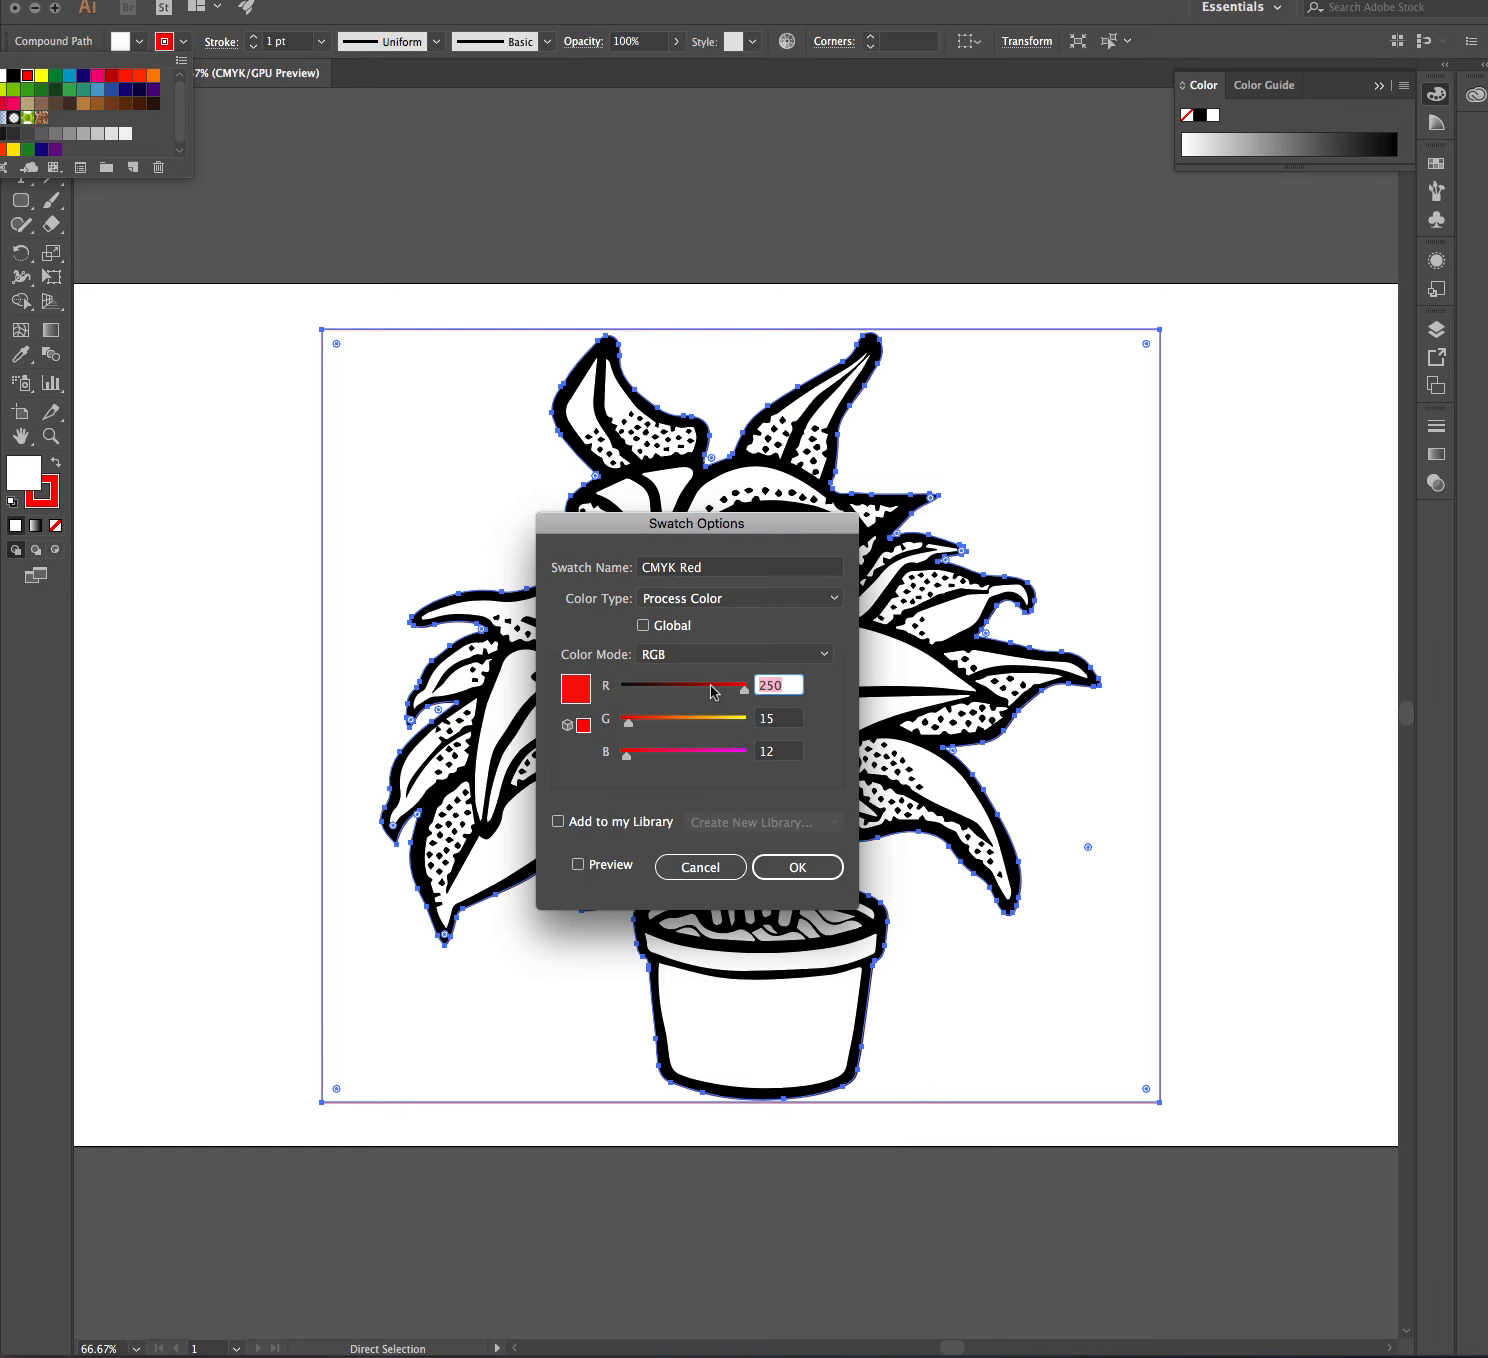
text(2)
key(Tab)
text(0)
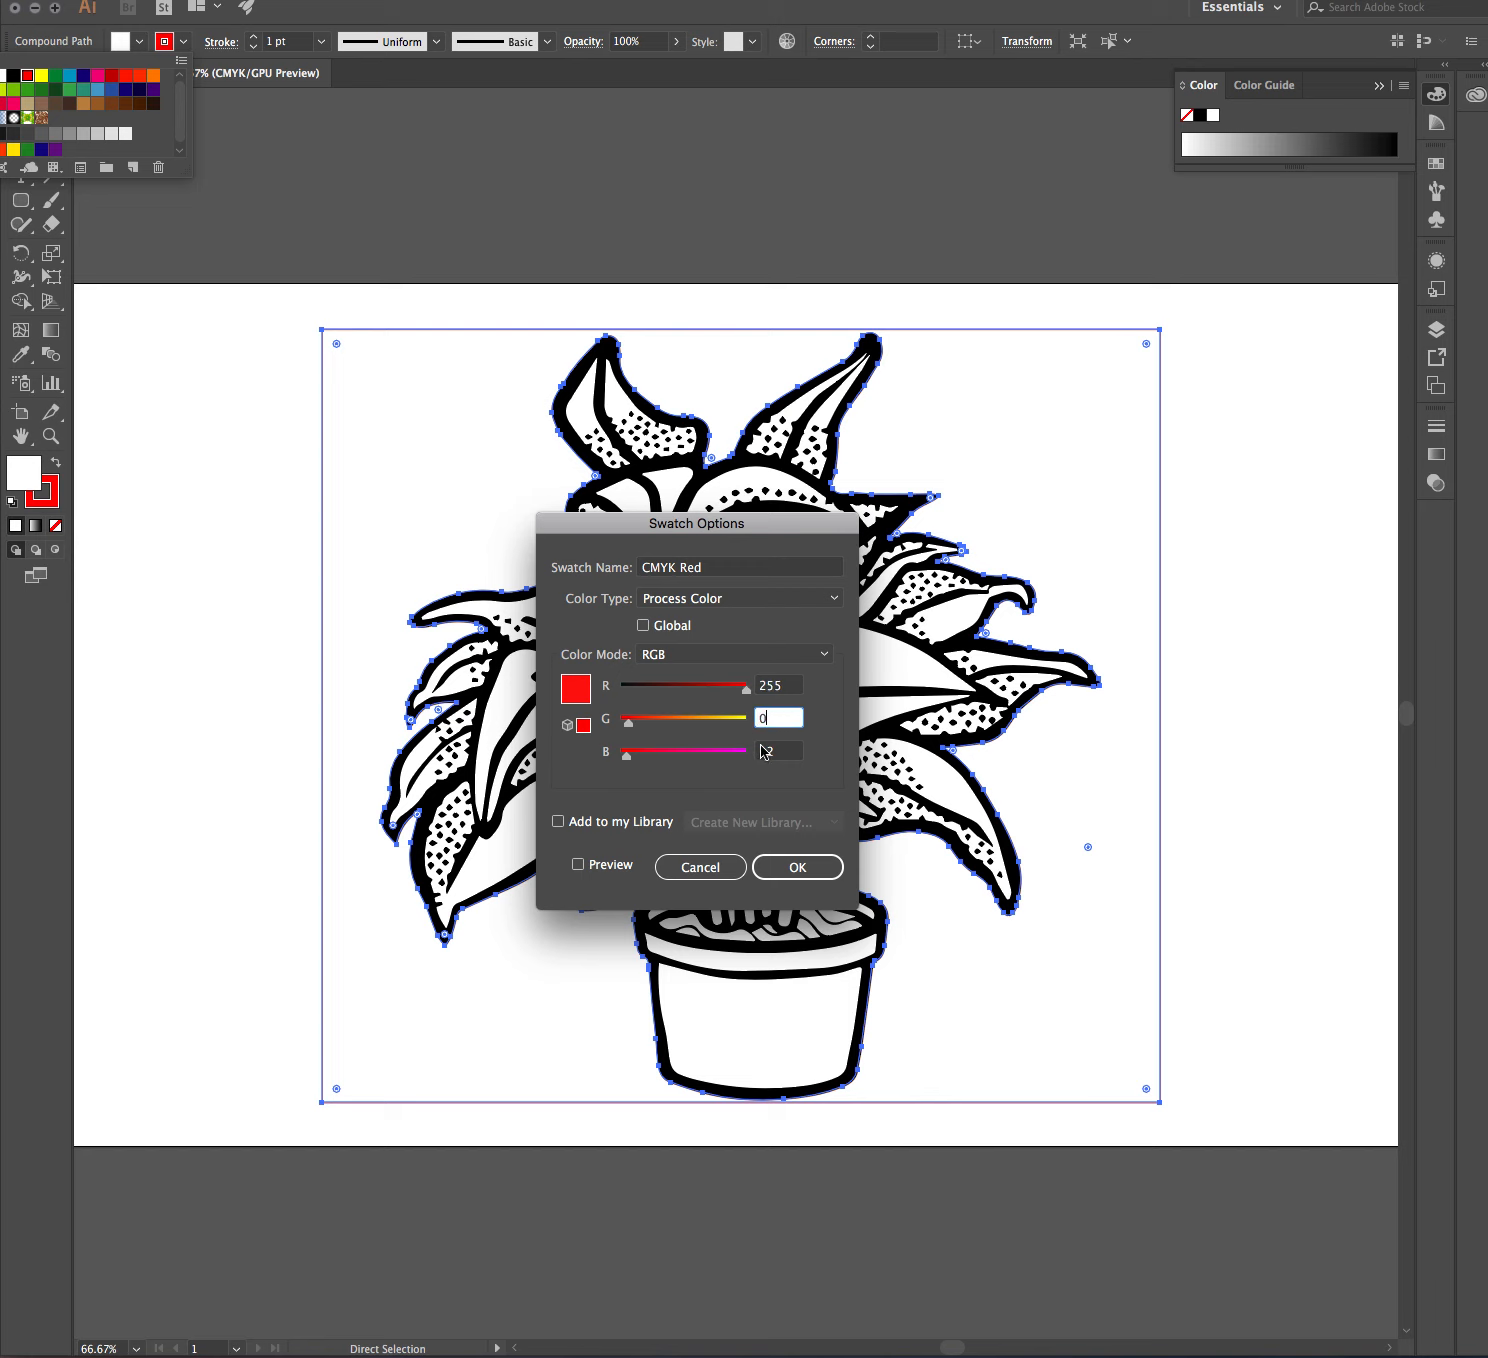
key(Tab)
text(0)
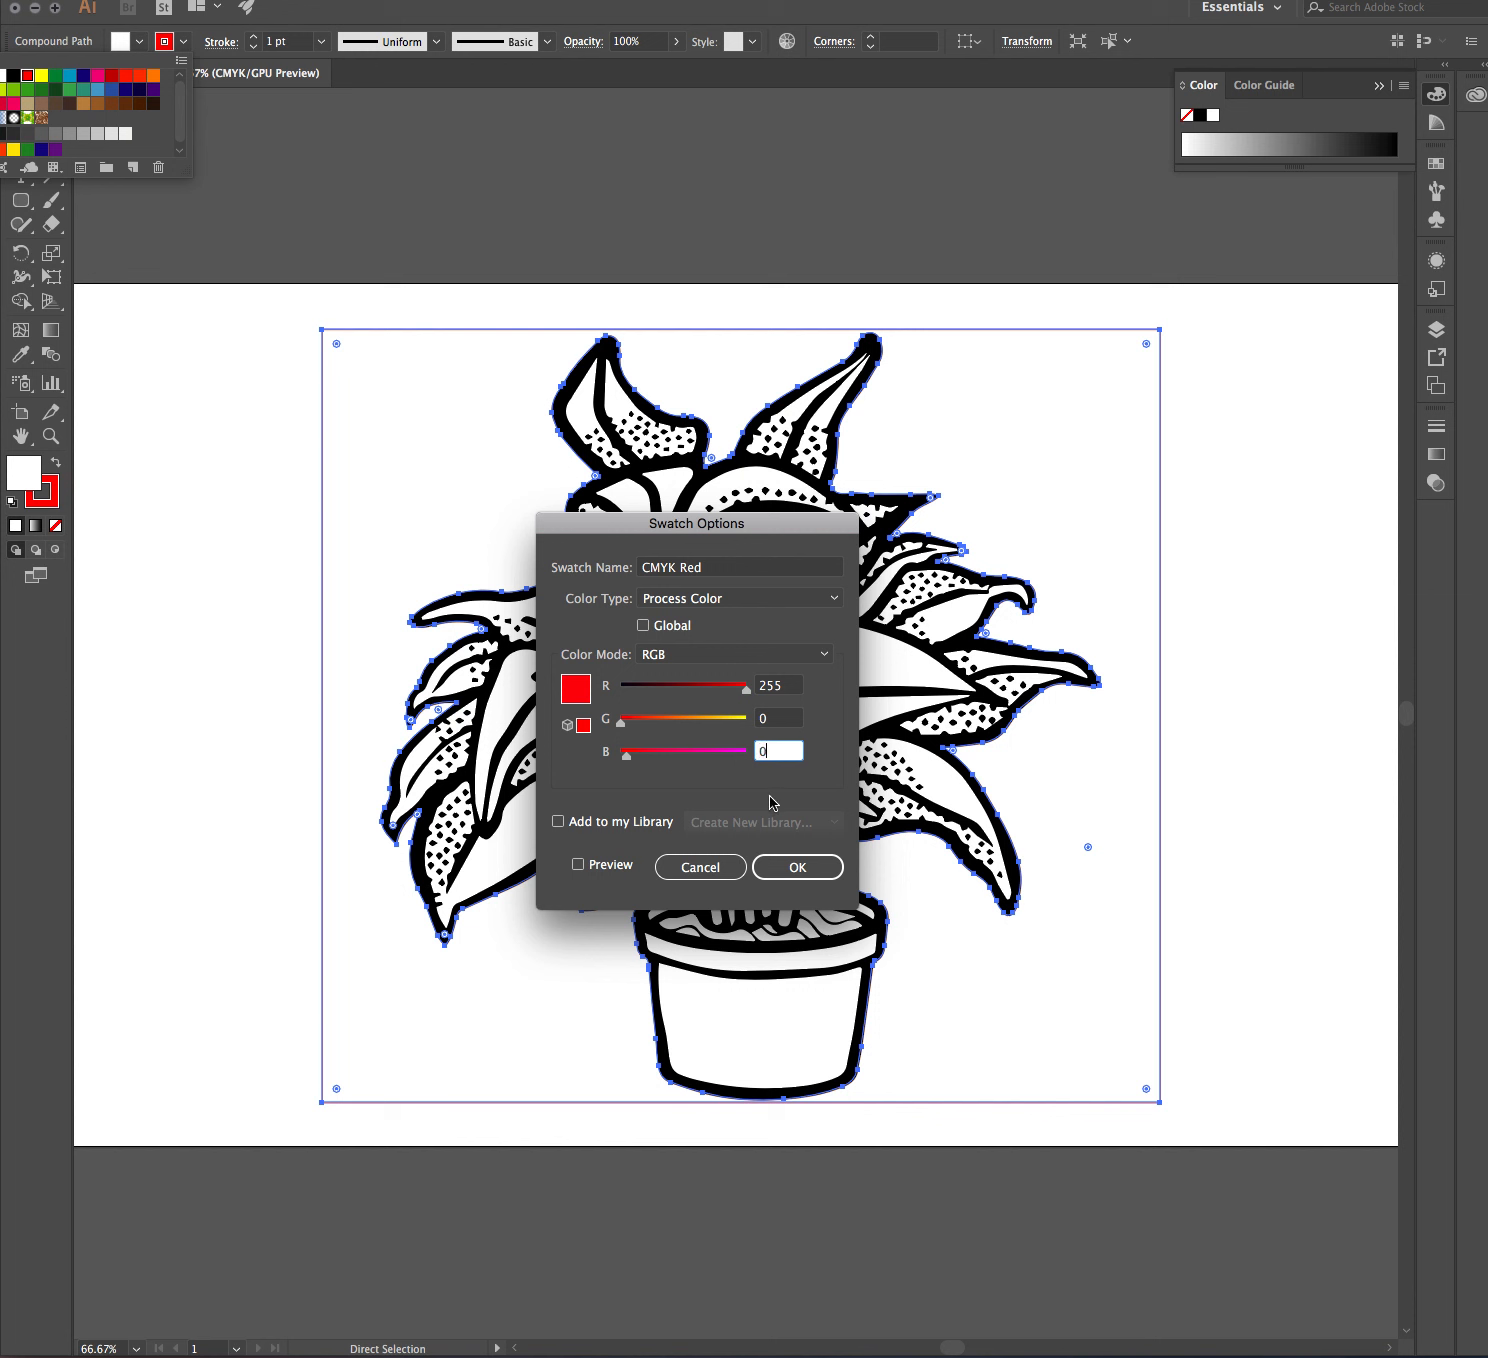
click(787, 870)
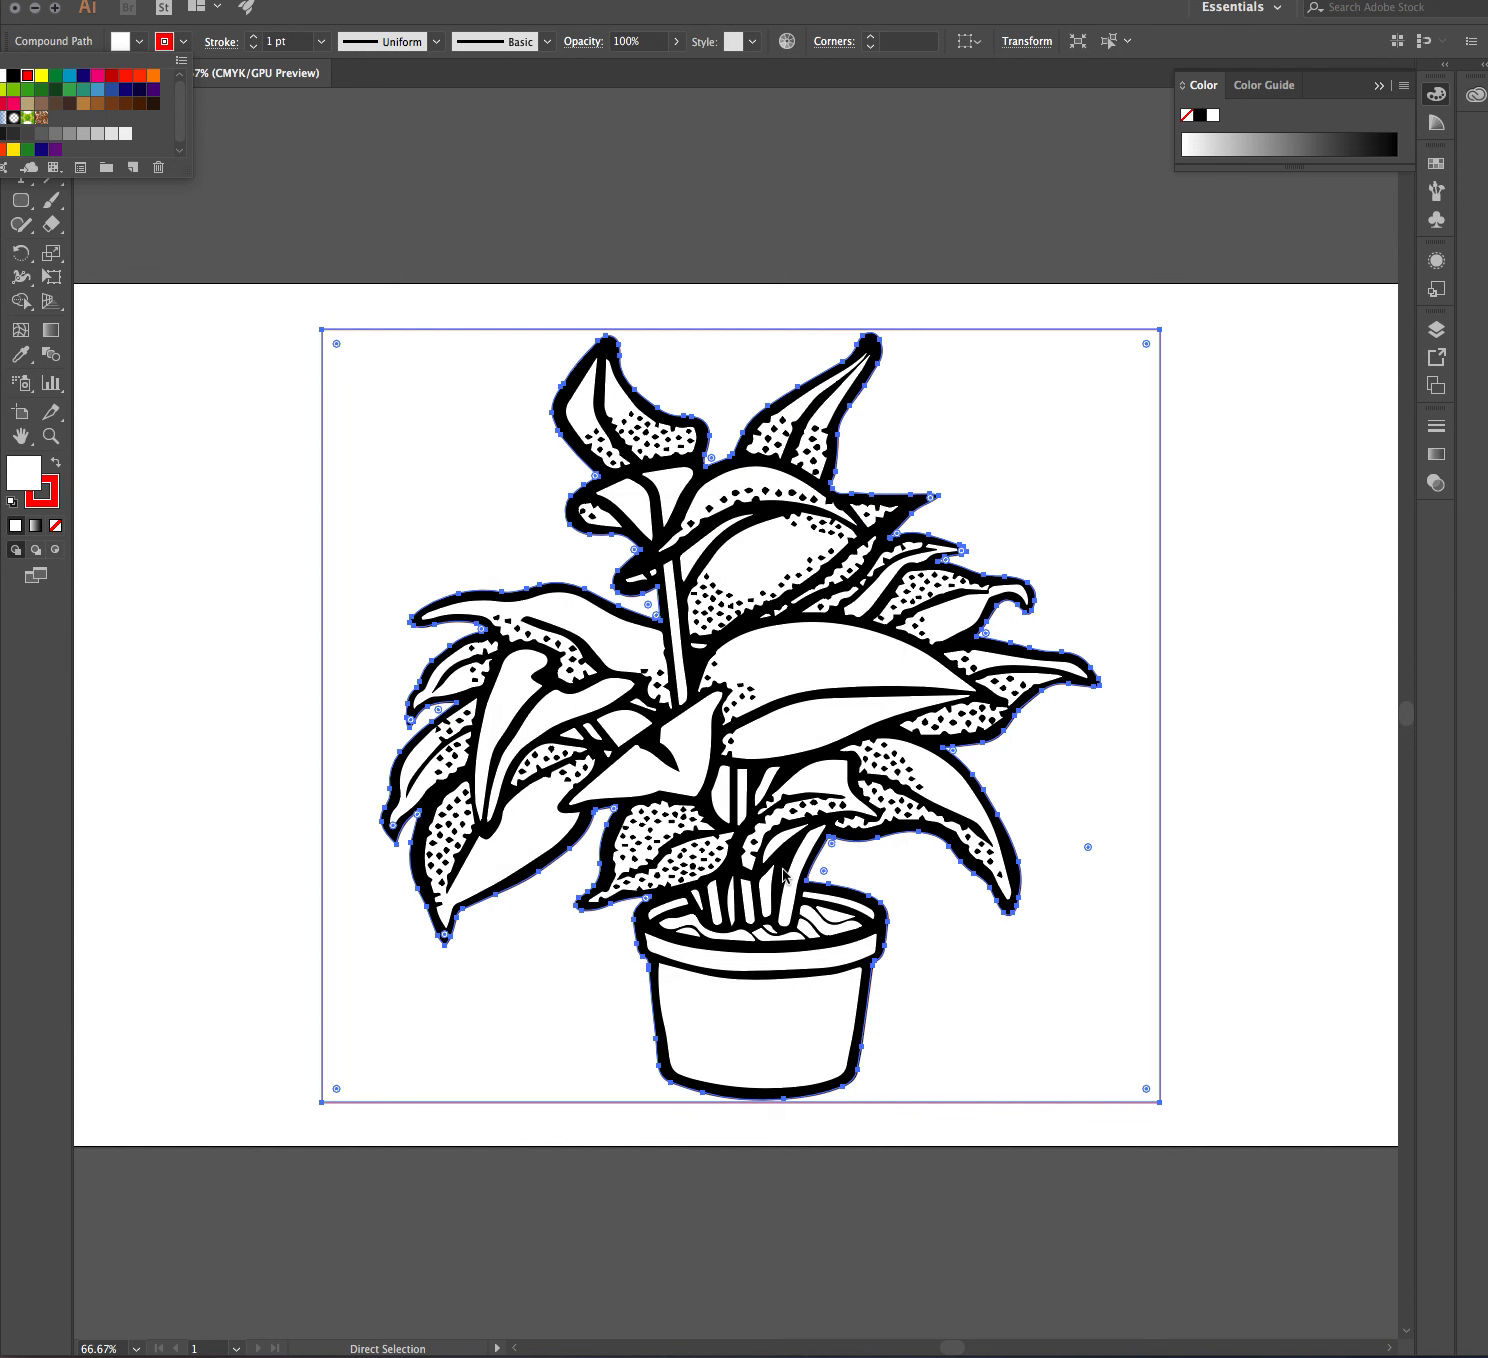
Step: Set the red contour stroke's weight to 0.01 pt and deselect the artwork
click(277, 44)
click(274, 42)
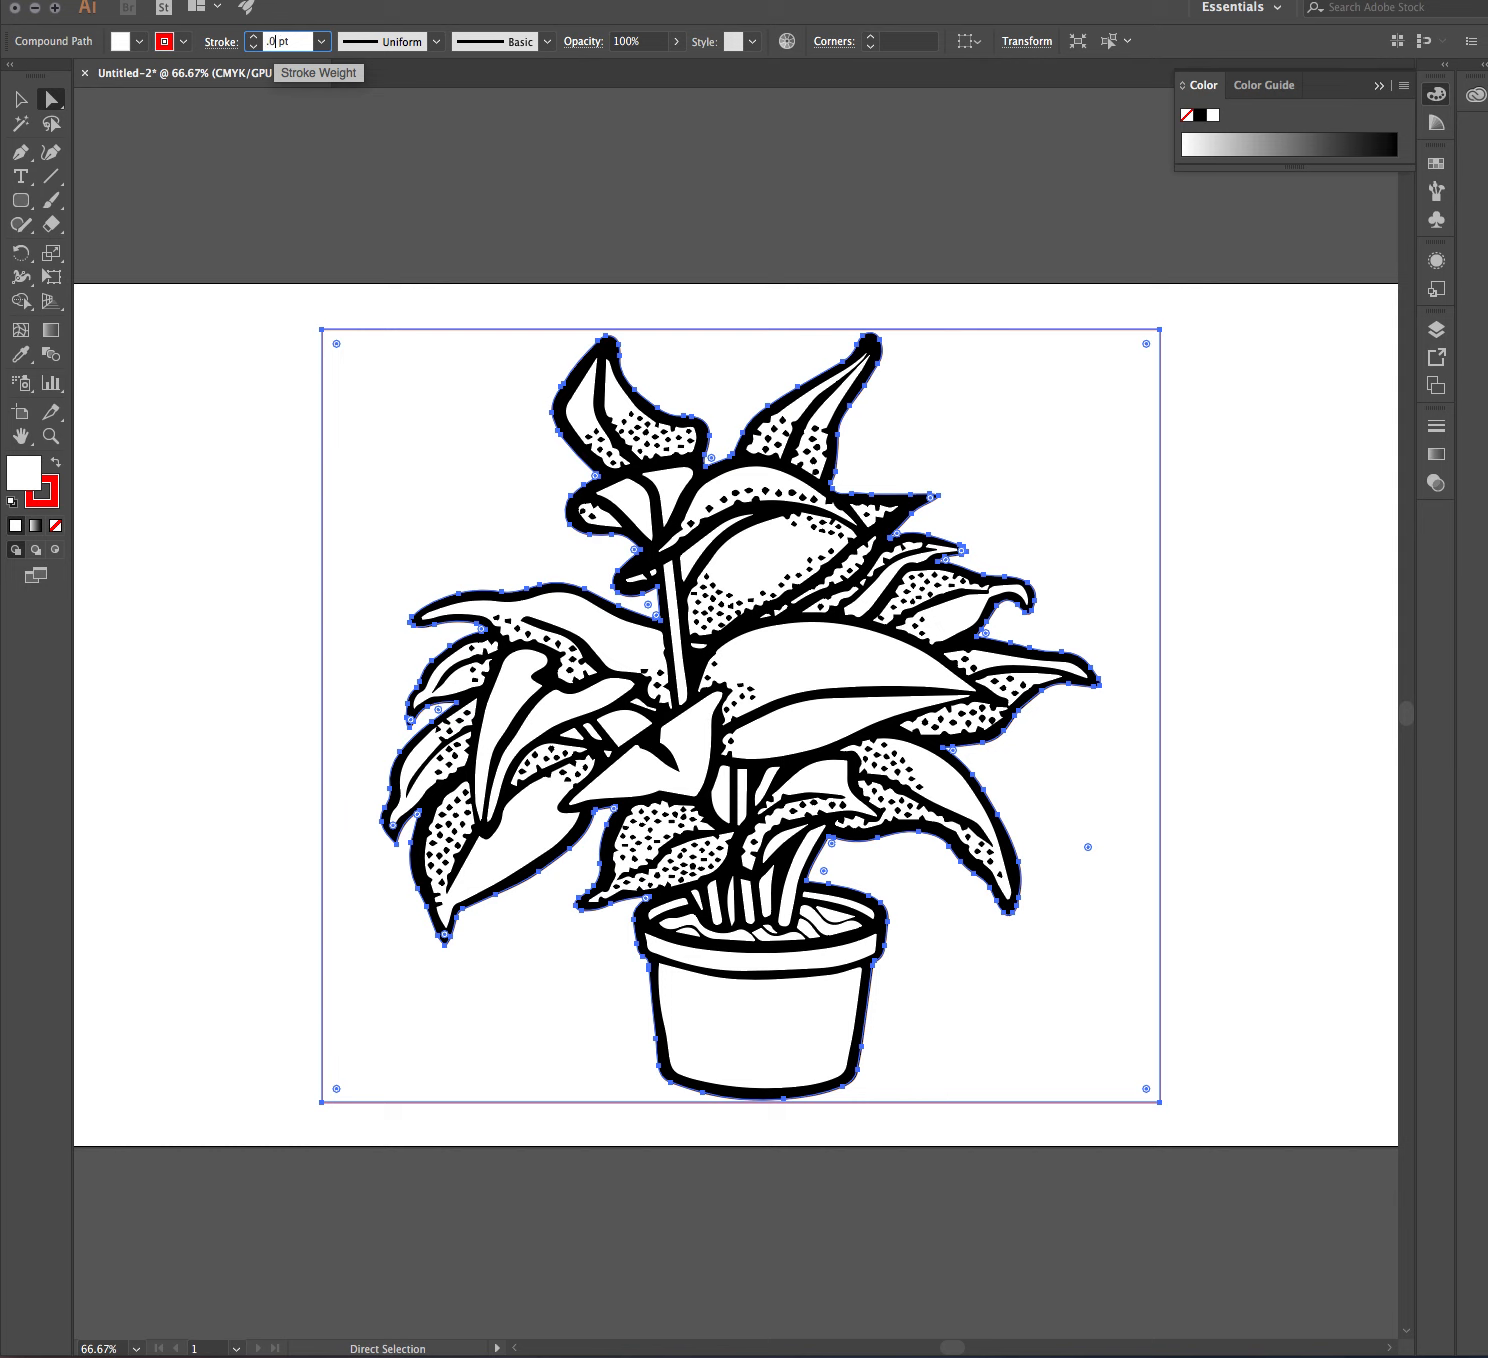
text(.01)
key(Return)
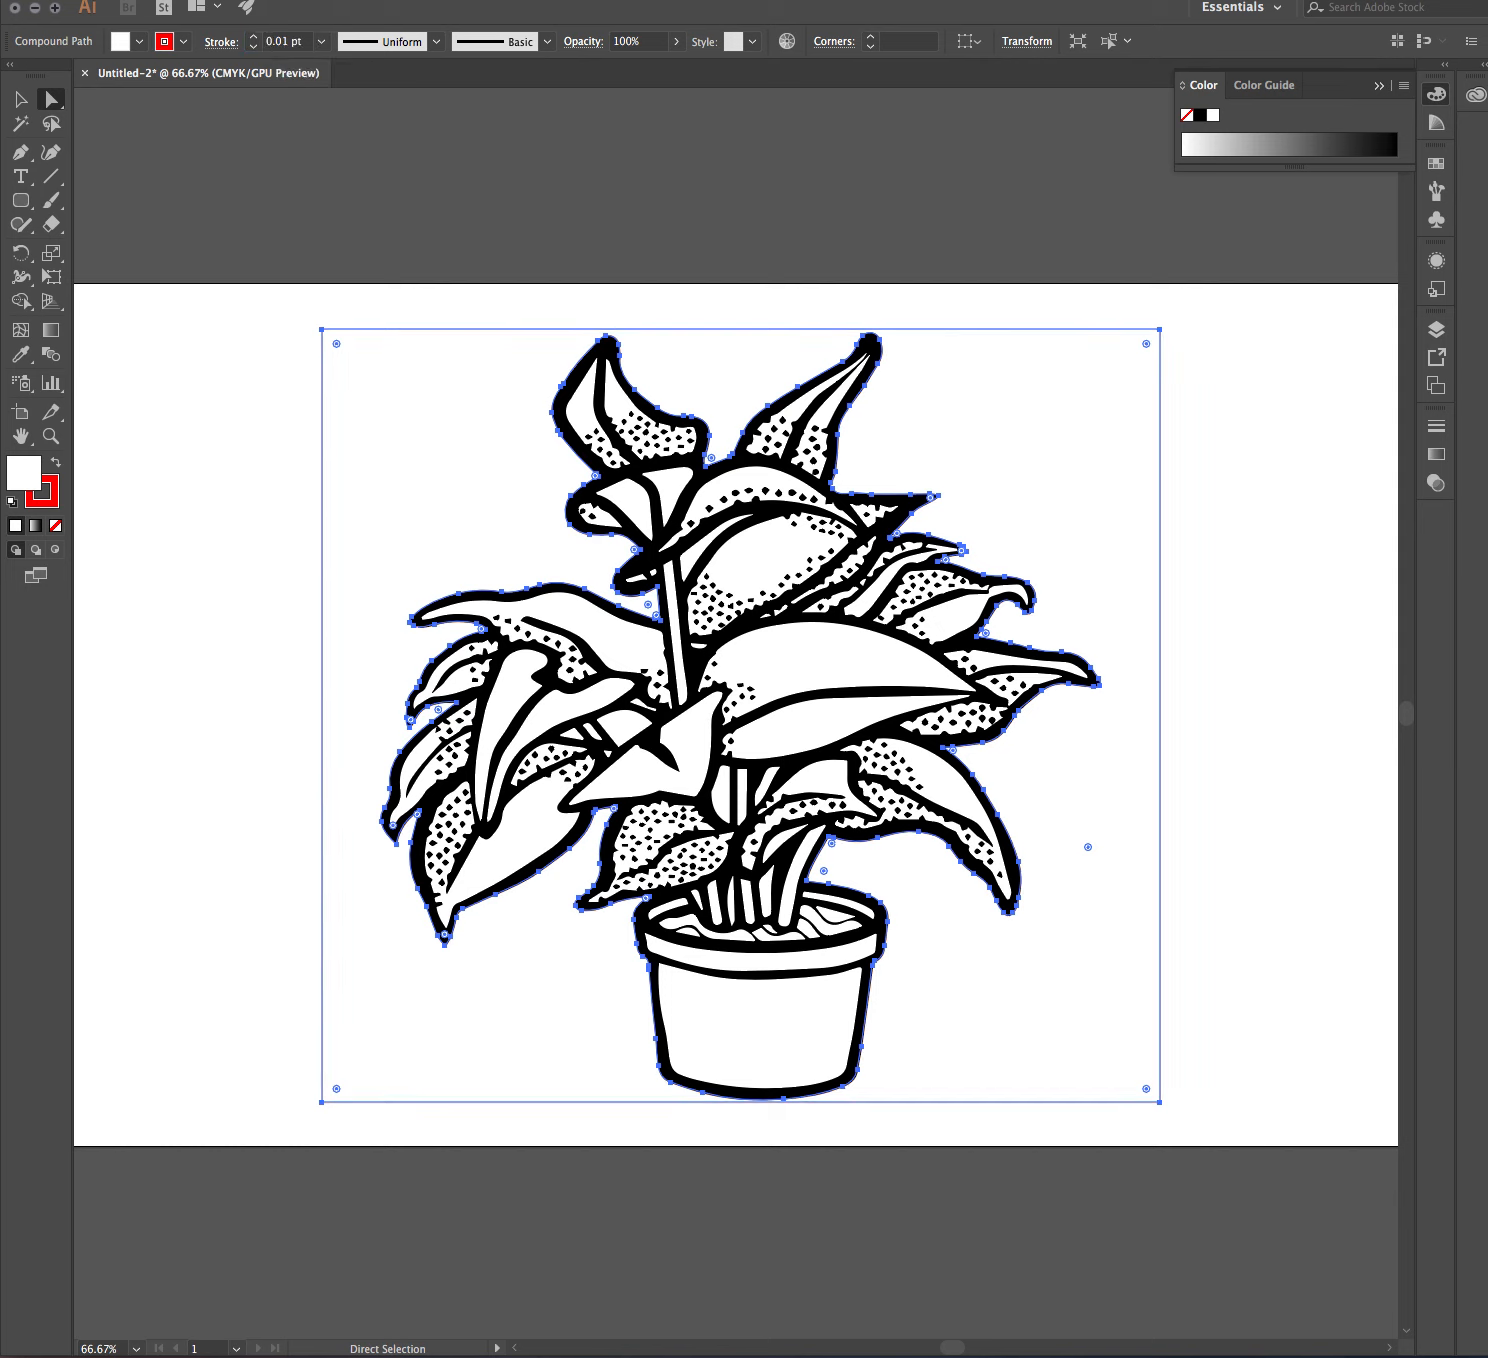
key(v)
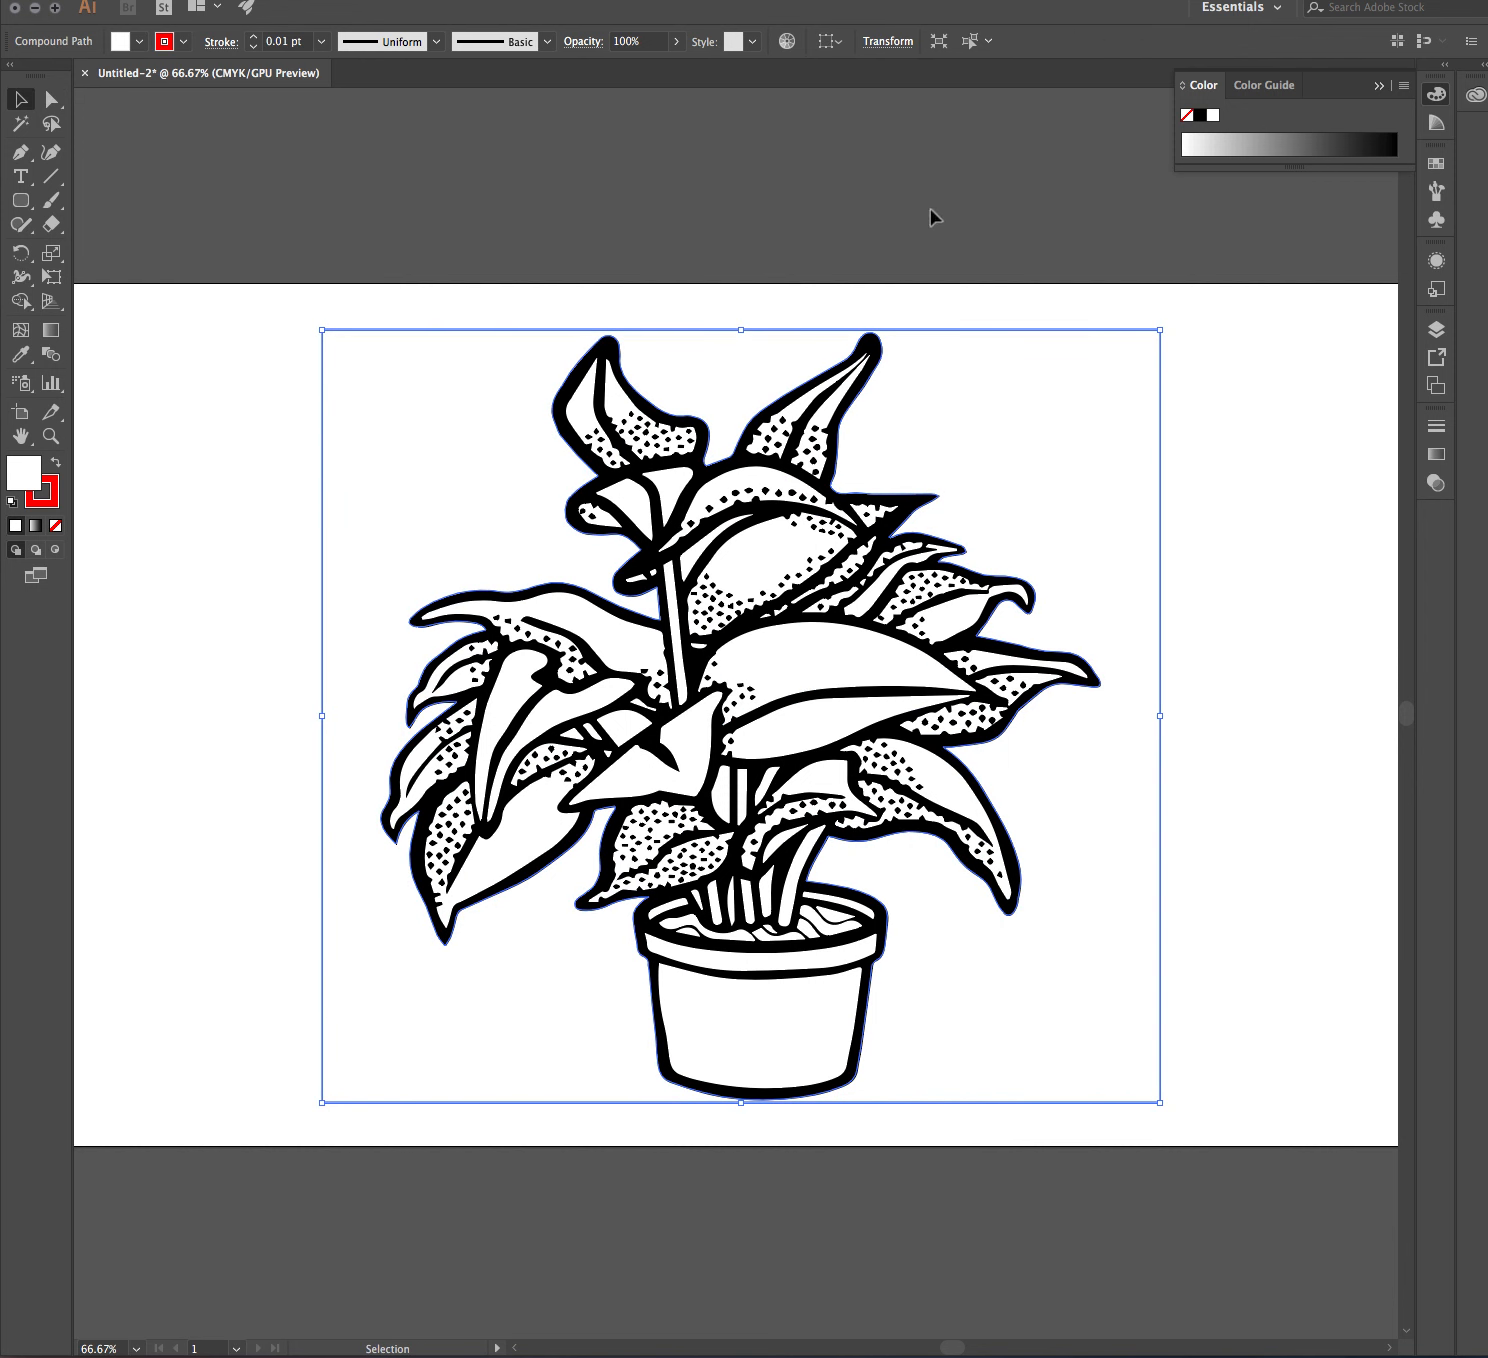
click(268, 366)
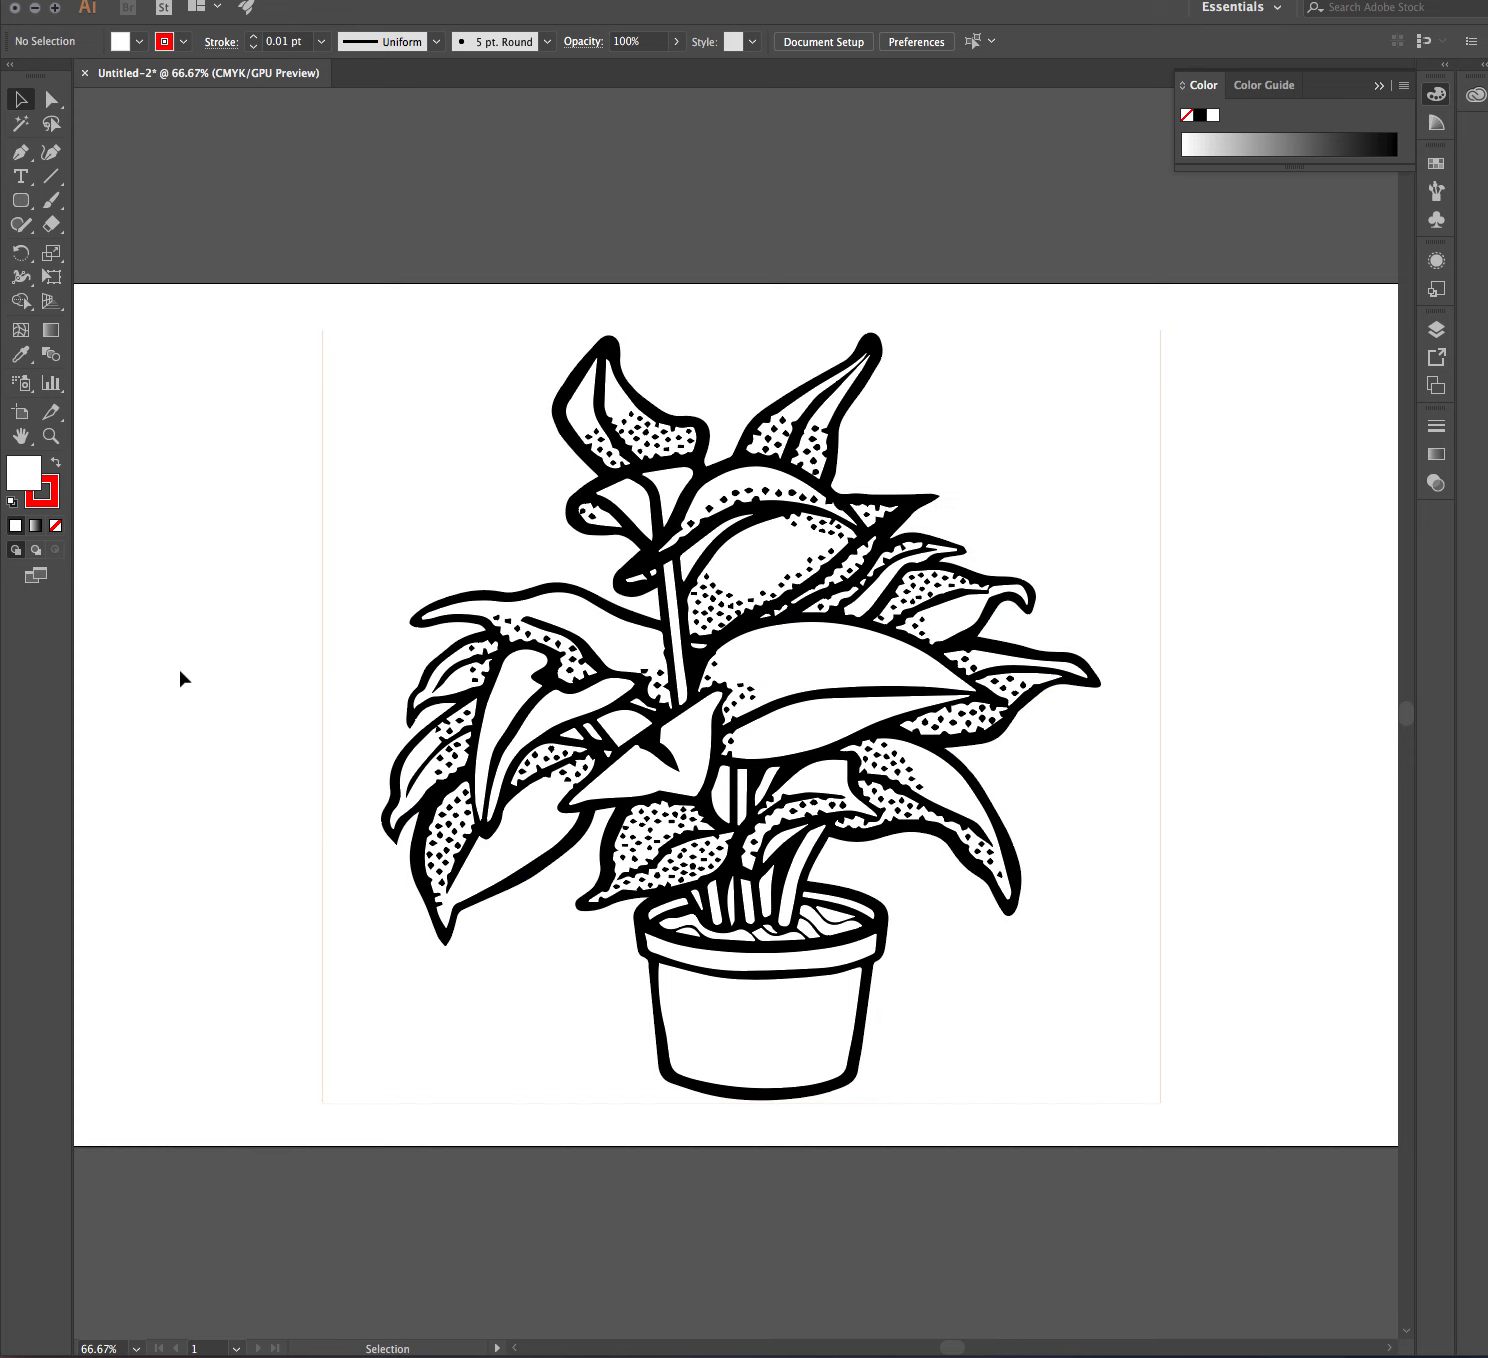
Step: Delete the outer rectangular frame around the plant with the Direct Selection tool, keeping only the contour path
click(50, 100)
click(323, 440)
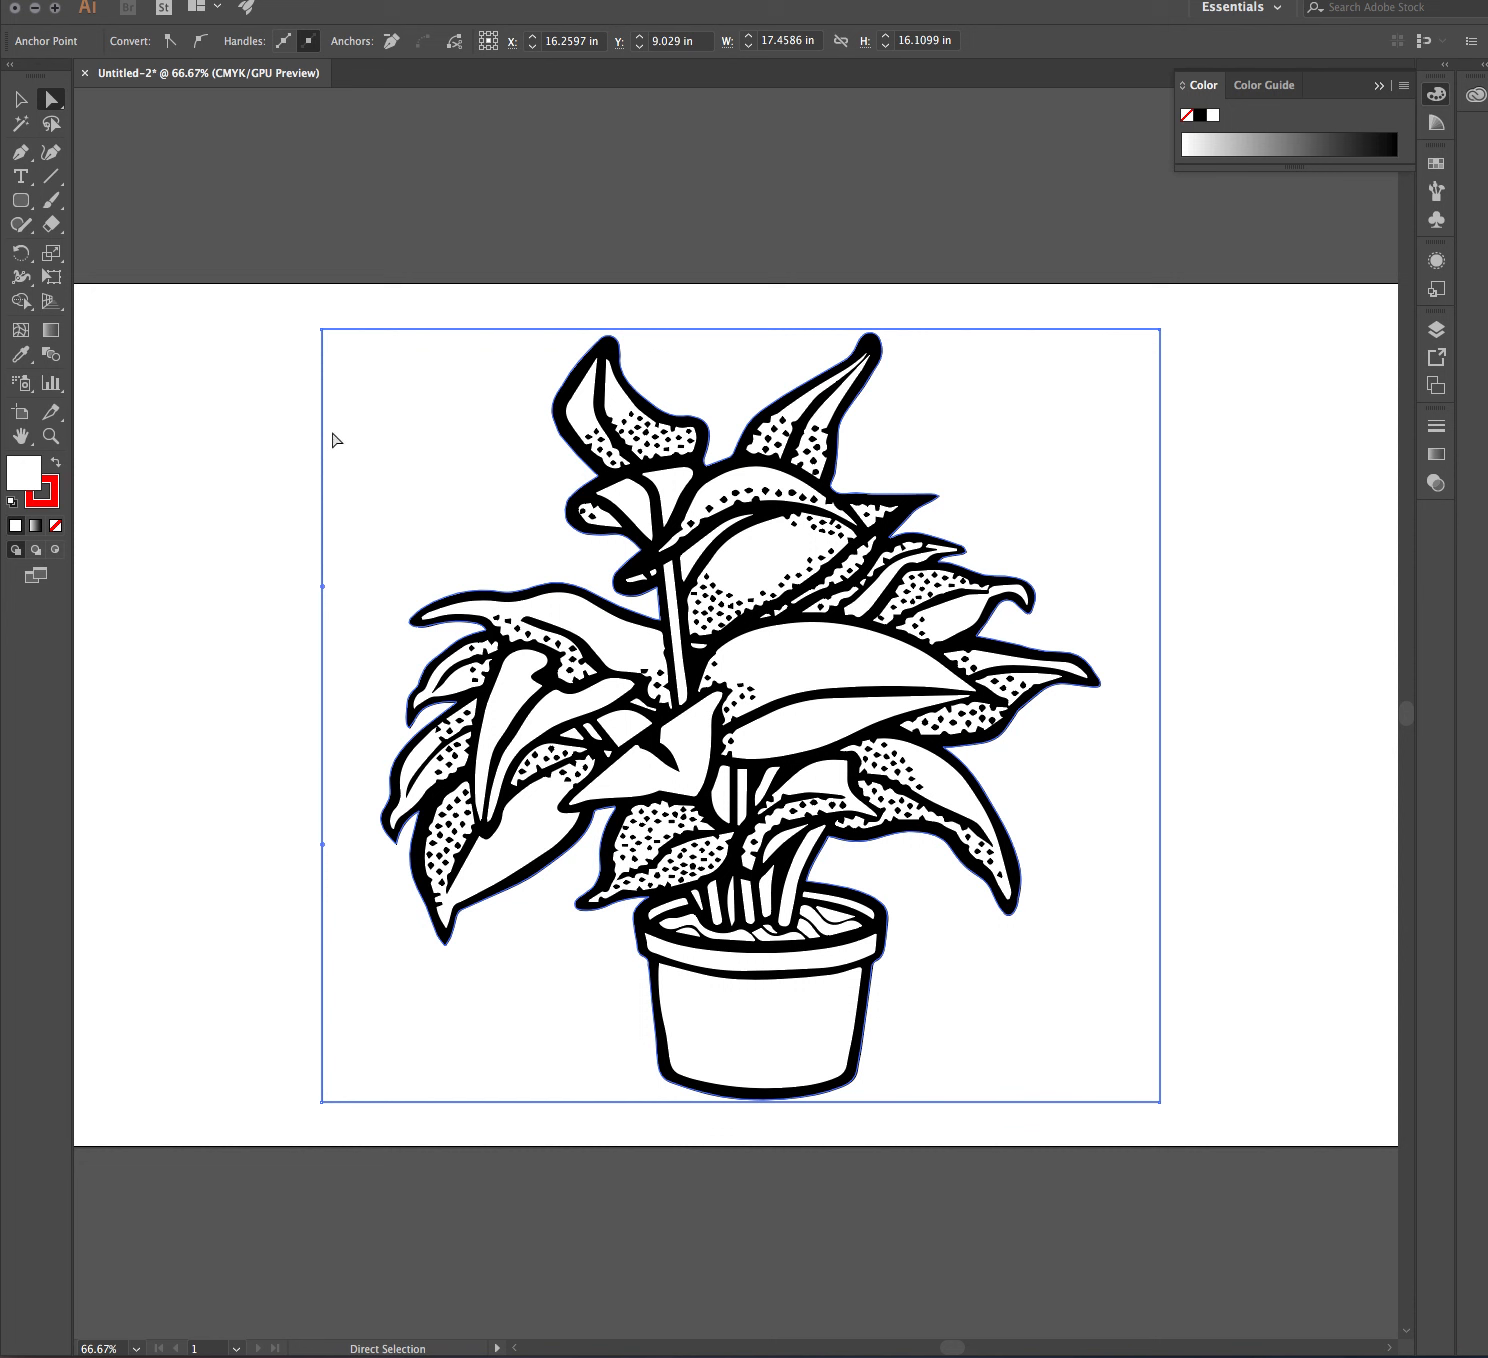
click(295, 442)
click(323, 446)
click(322, 333)
click(276, 350)
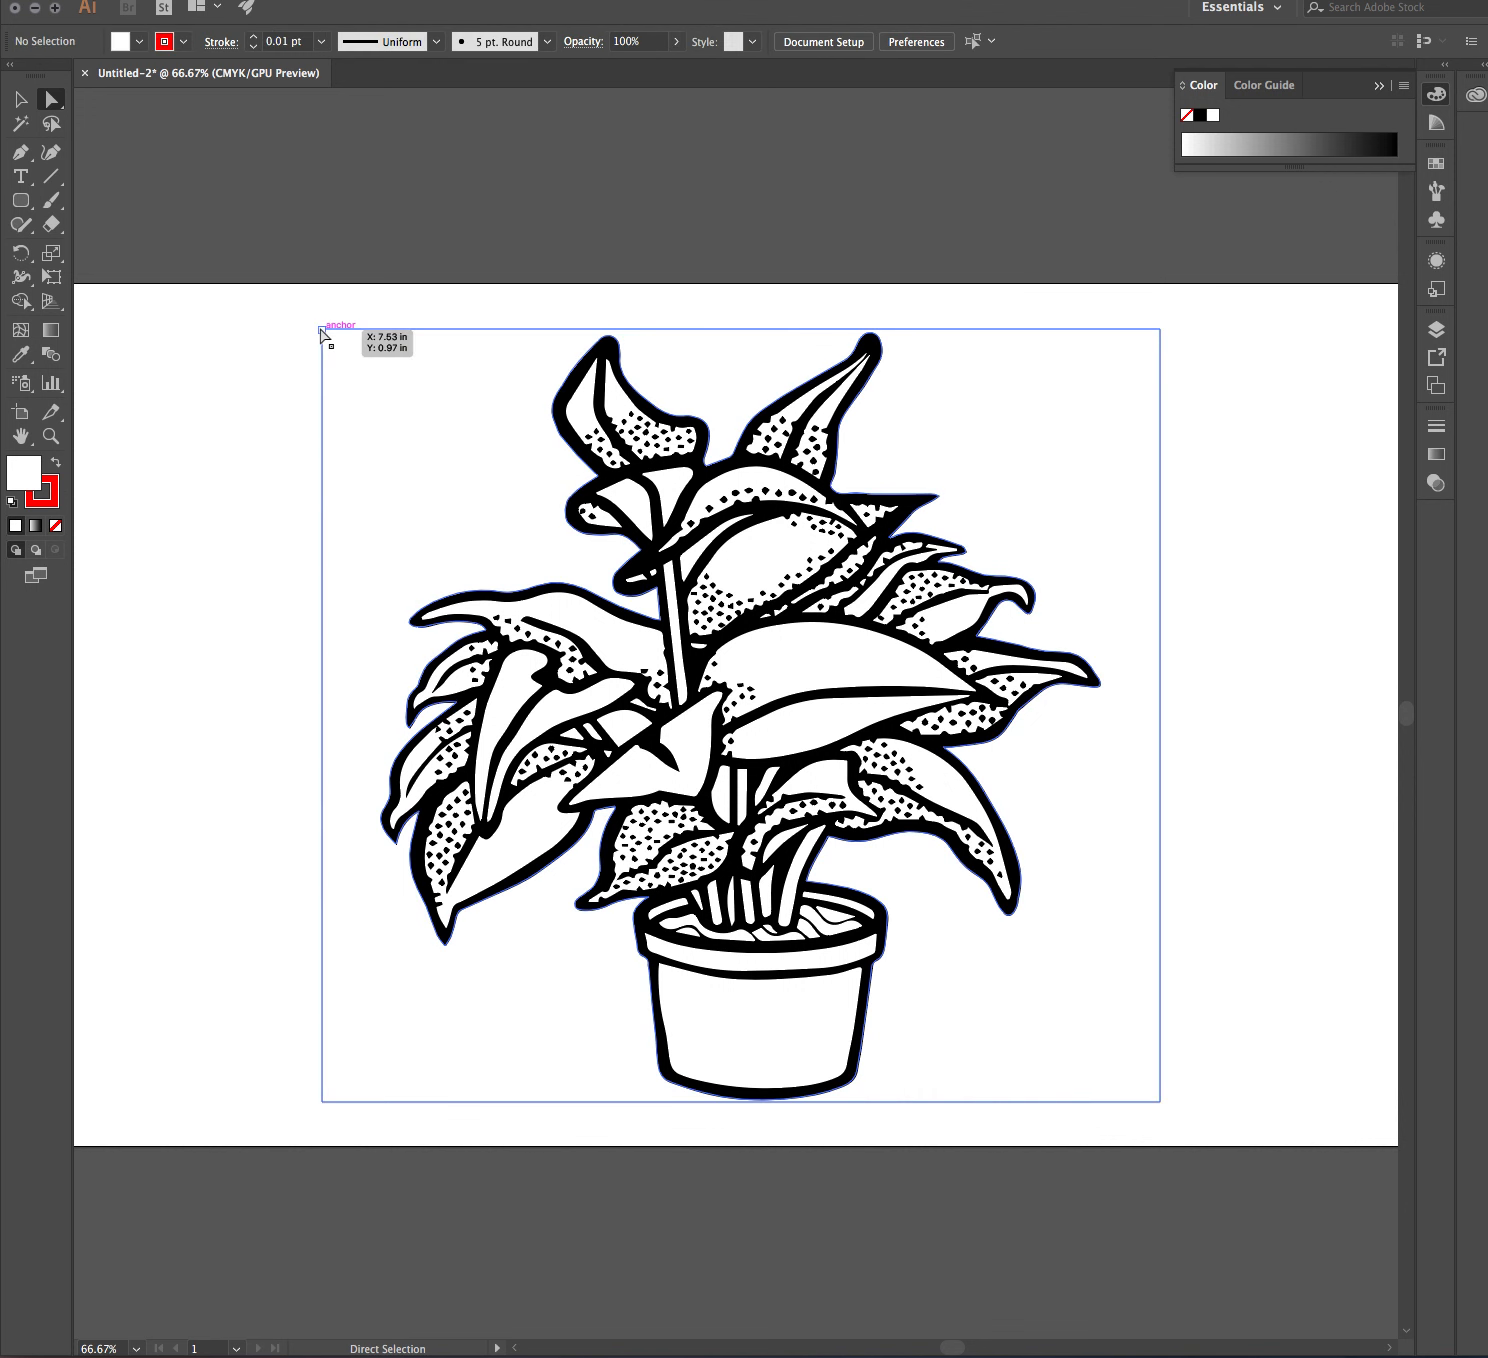
click(322, 330)
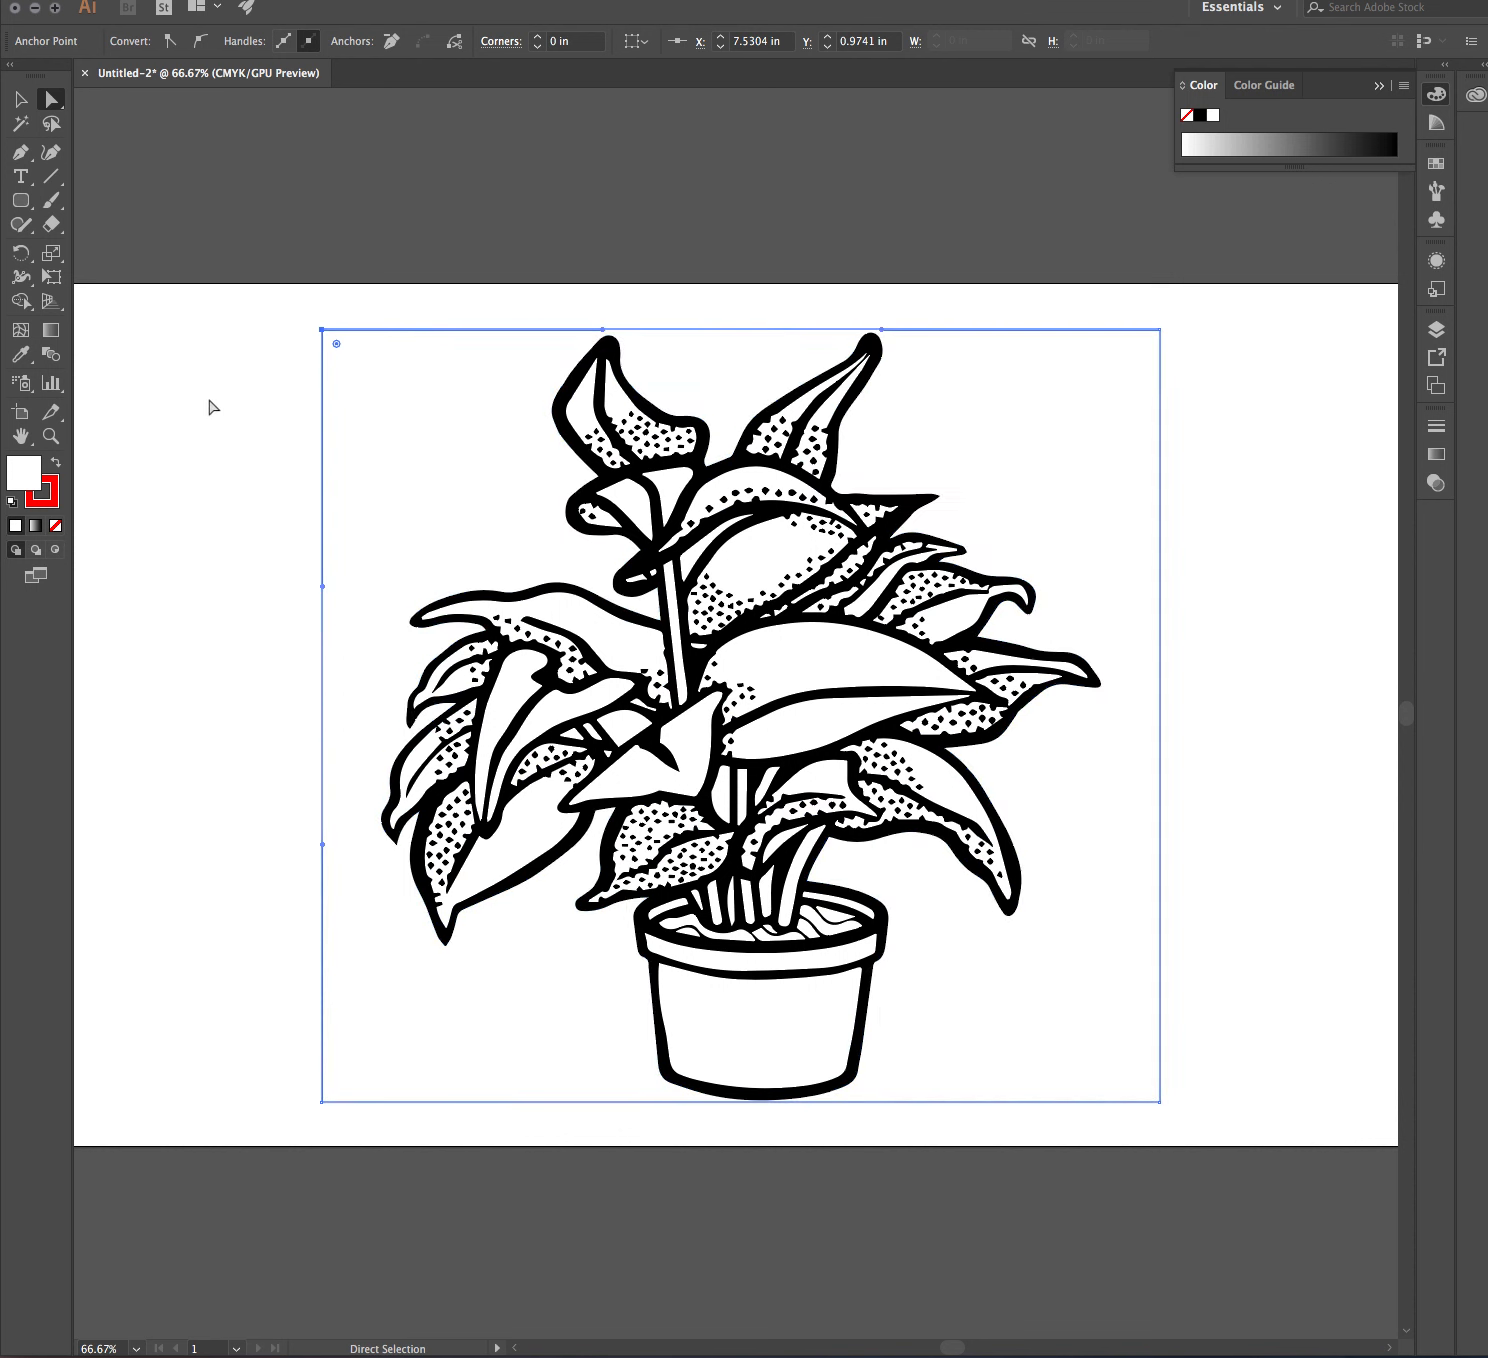
key(Delete)
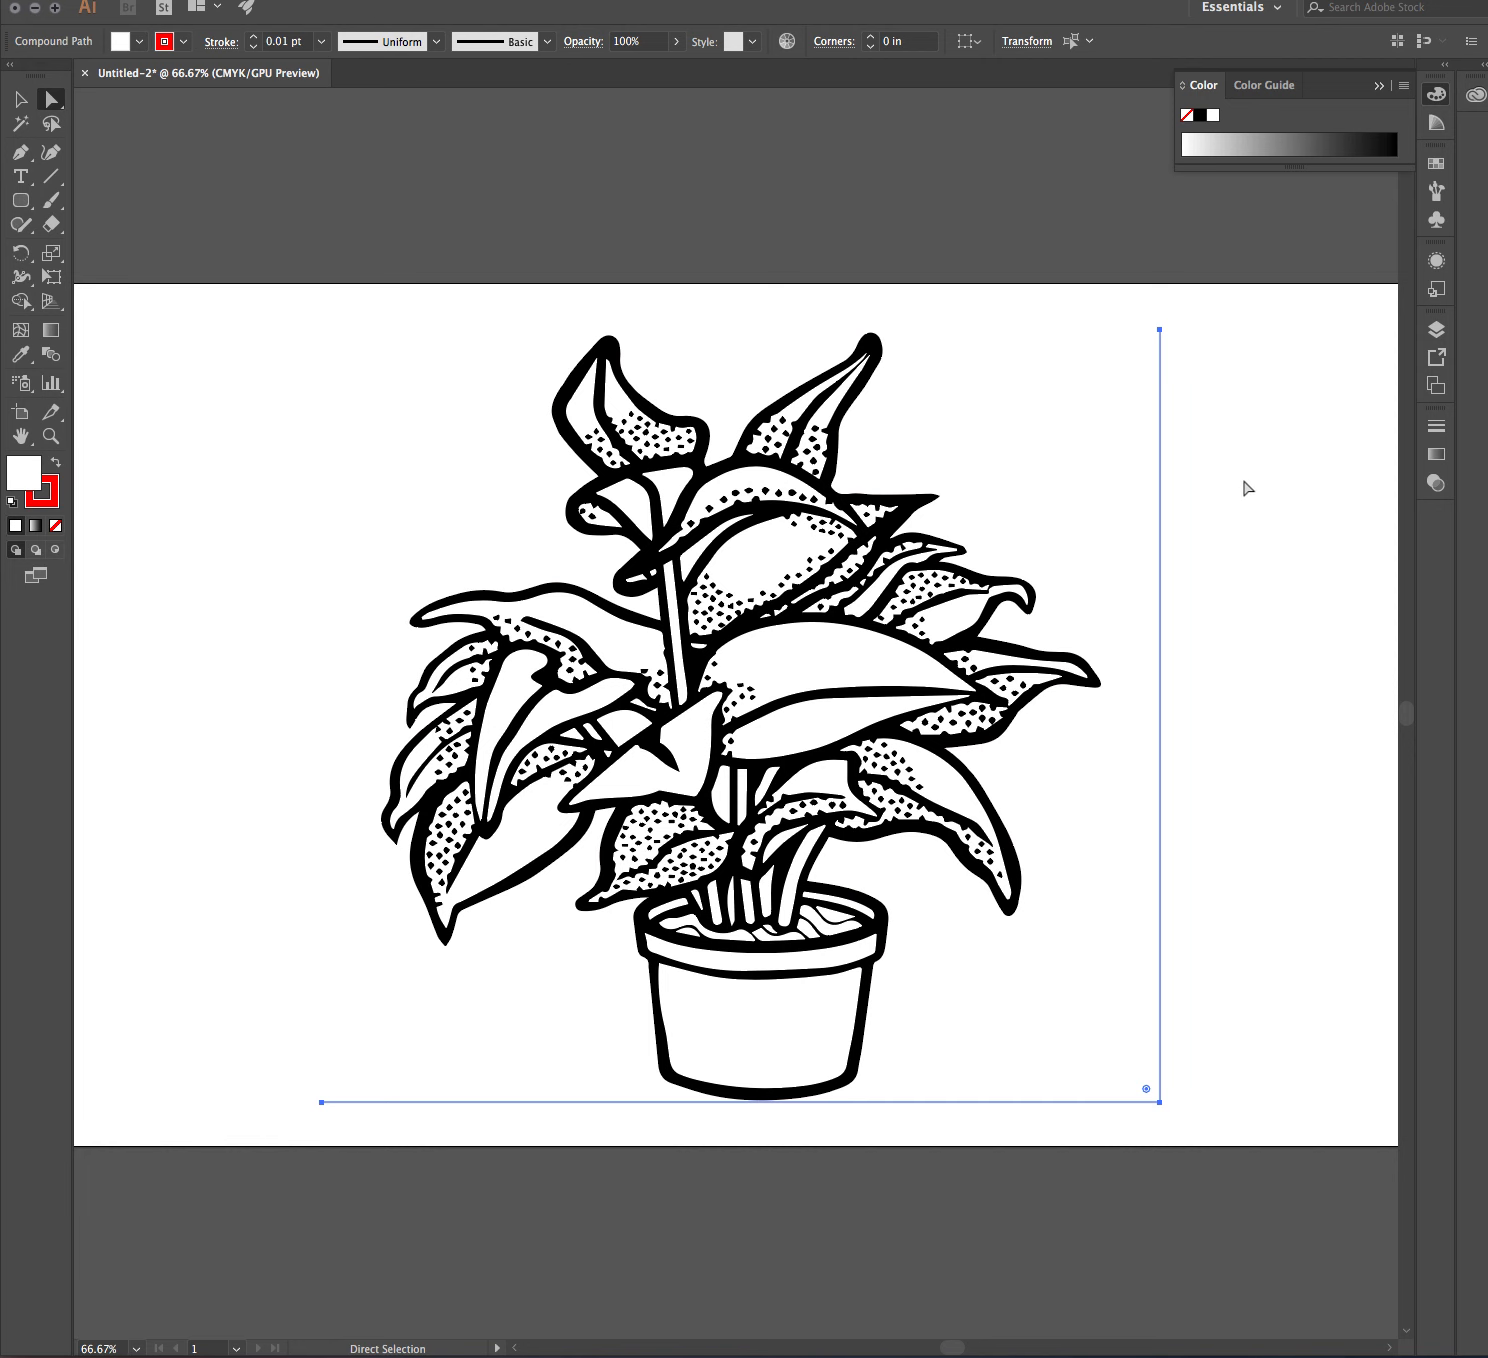
key(Delete)
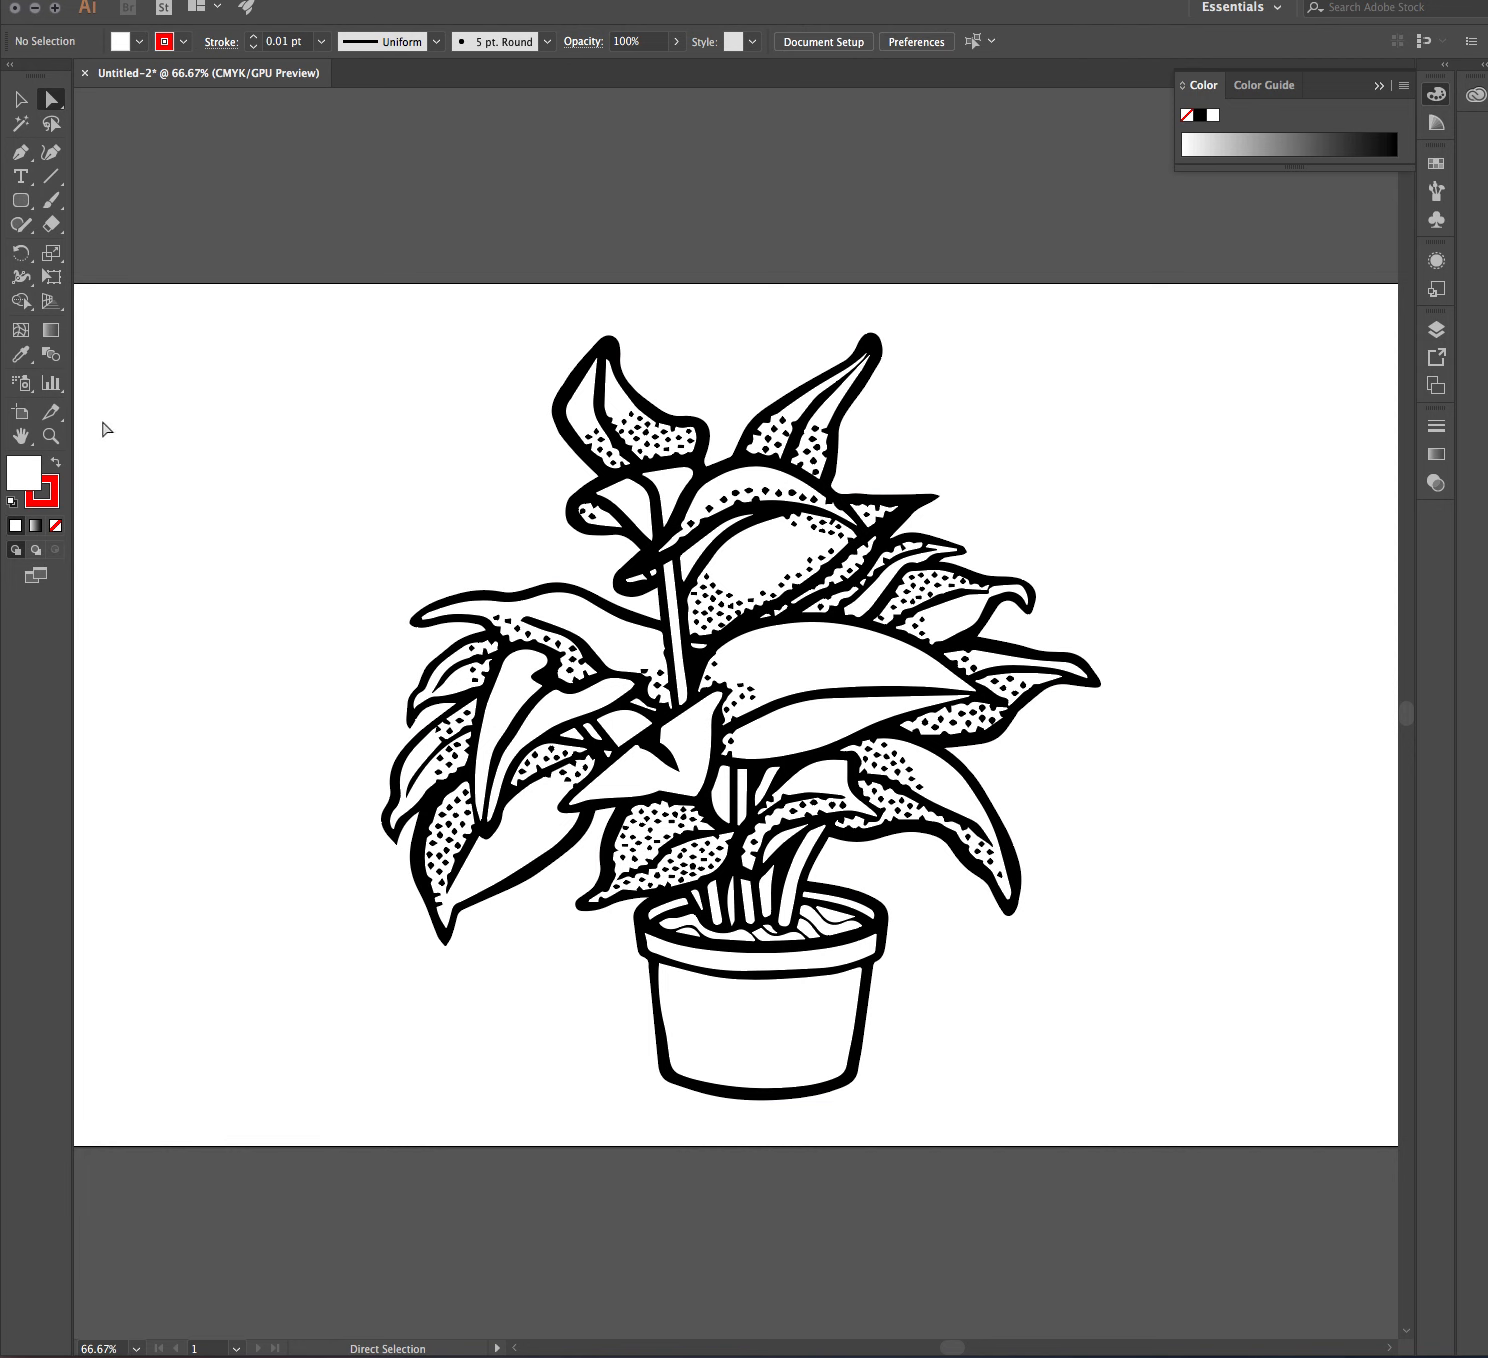
Step: Try moving the black linework and a white leaf shape aside to expose the red contour, restoring their original positions
click(19, 104)
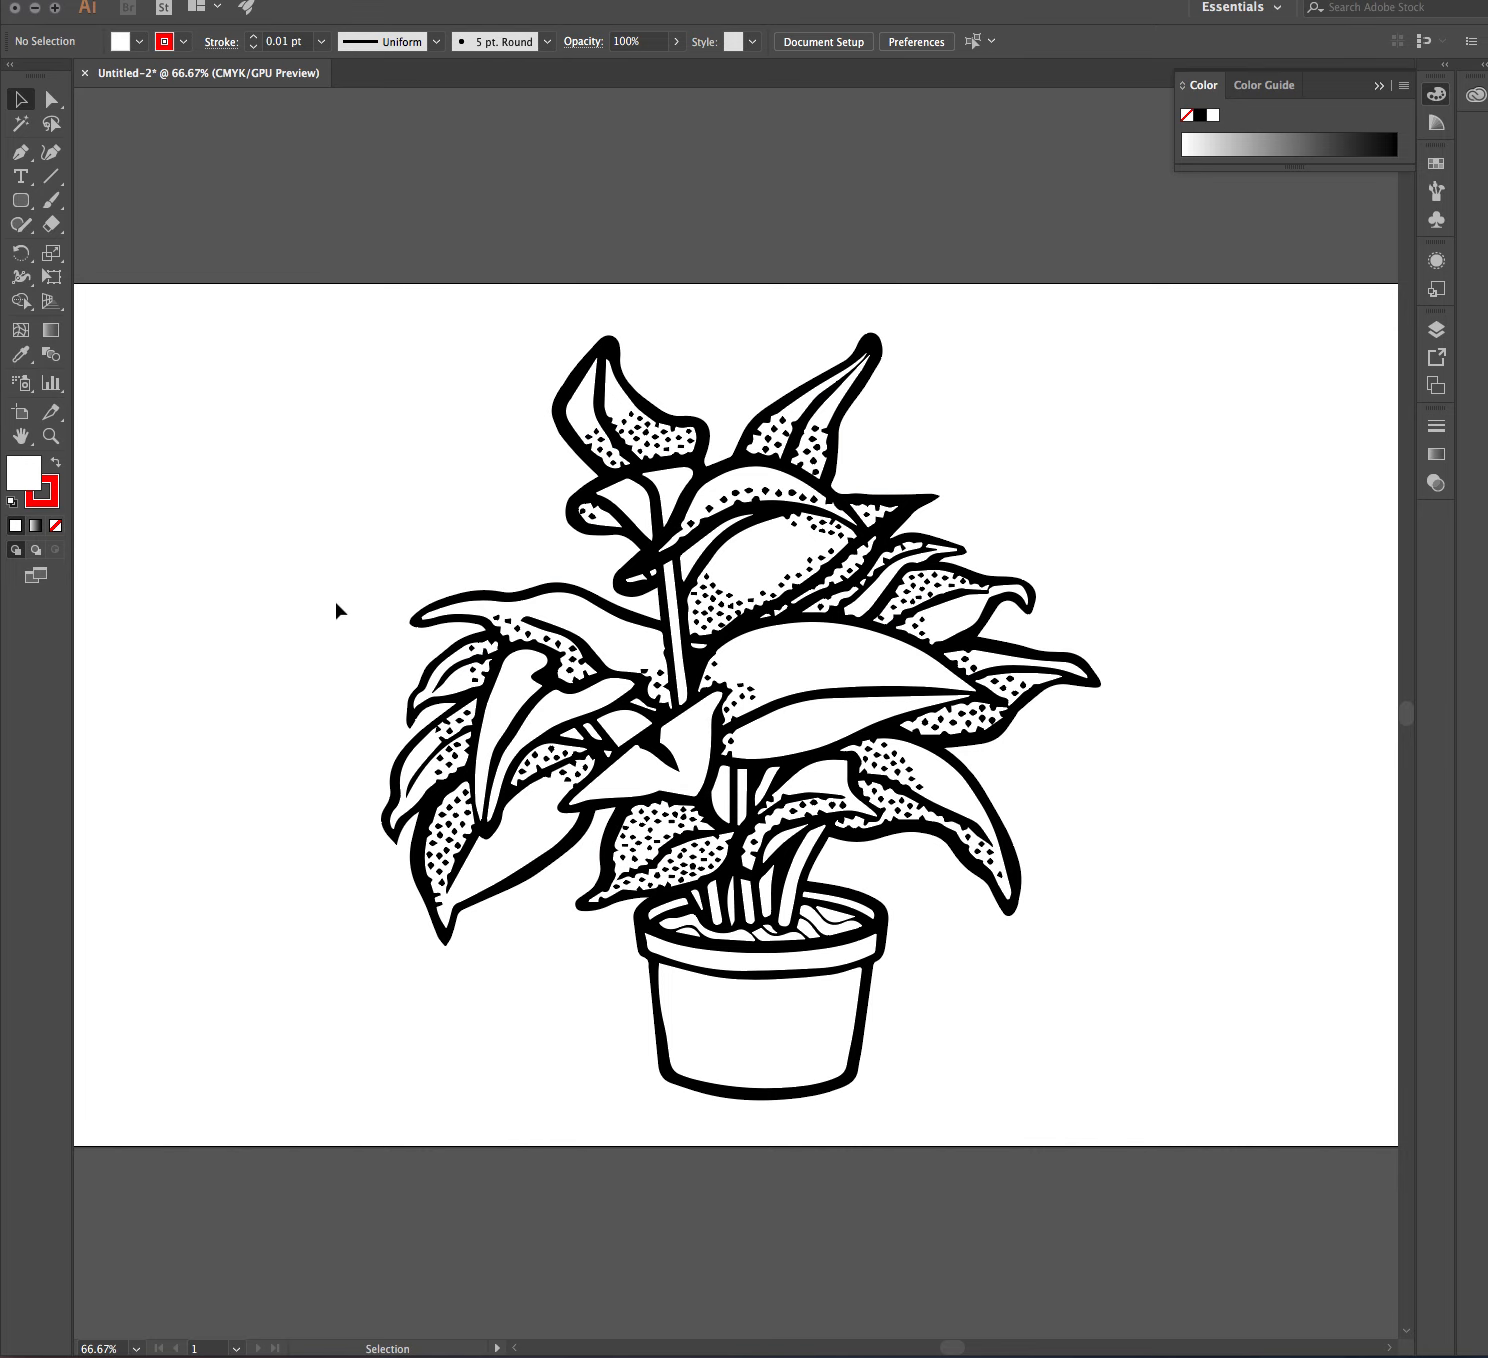
drag(468, 605, 619, 626)
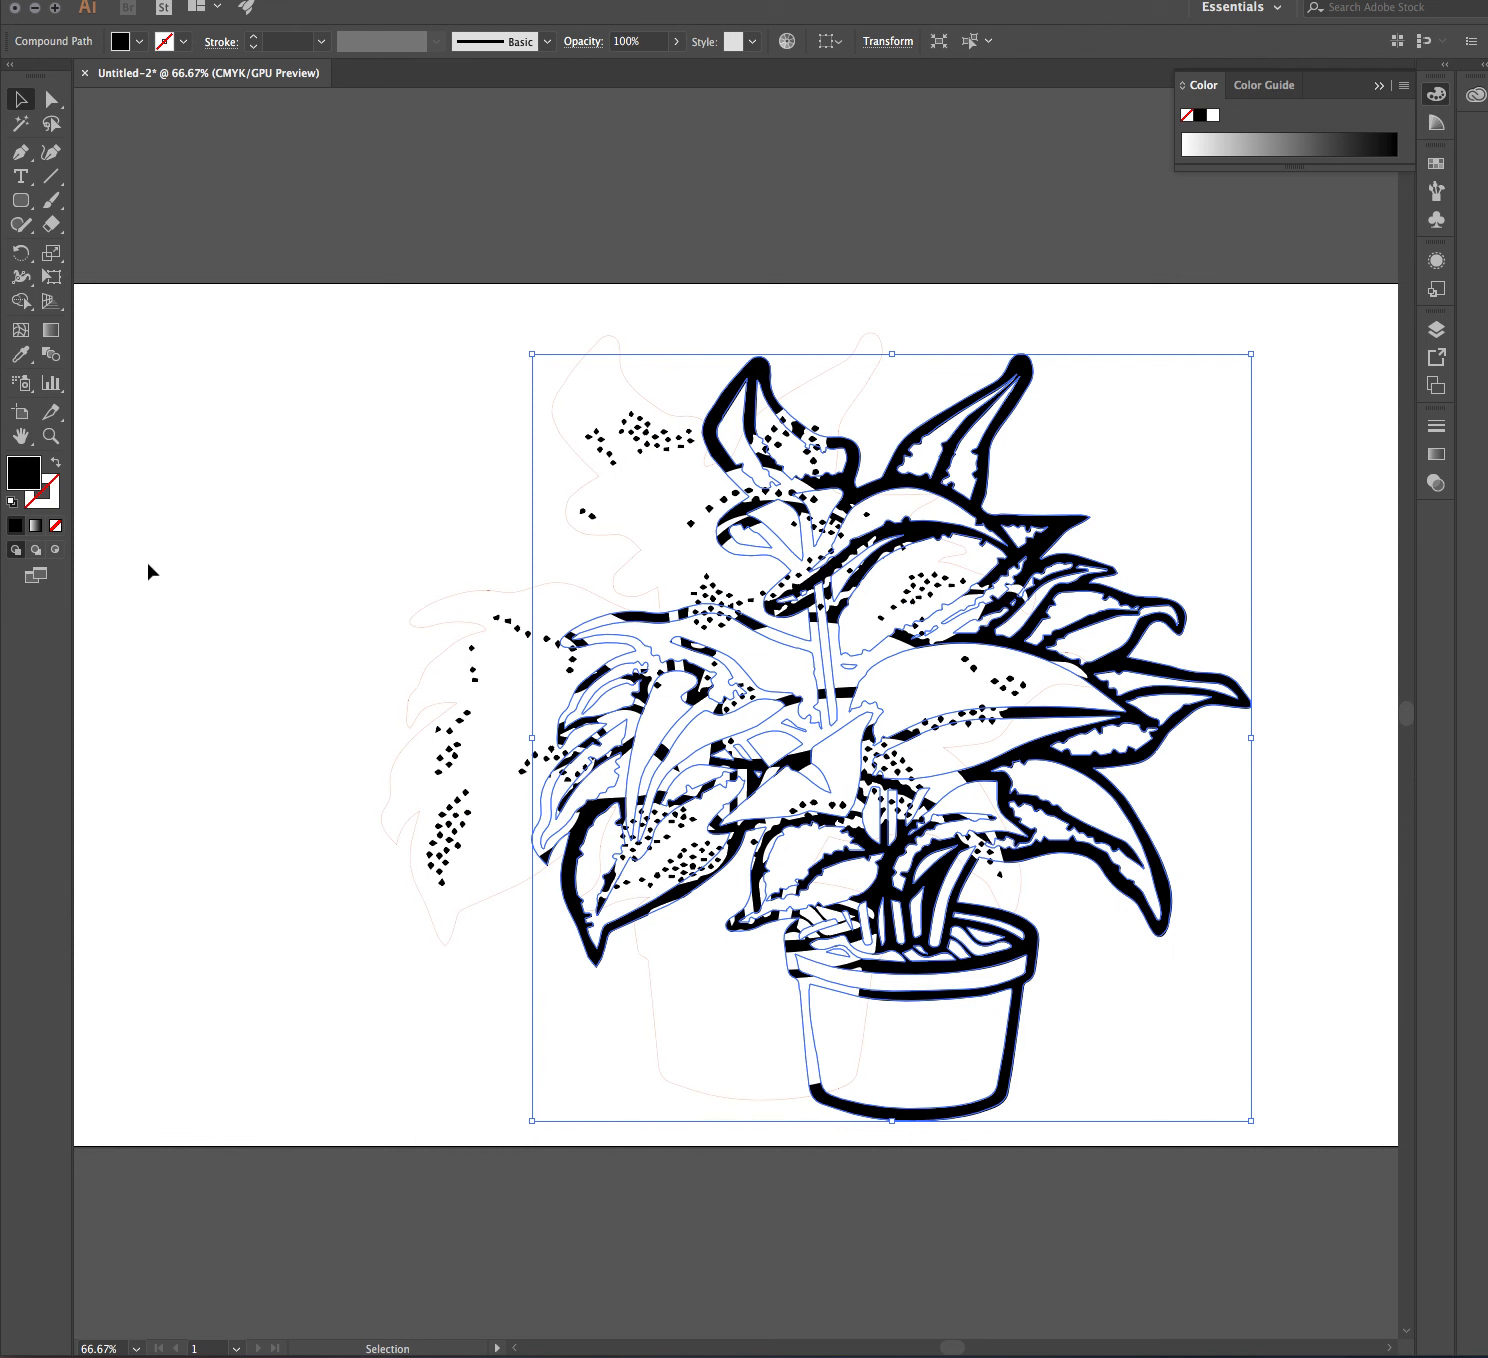
key(super+z)
click(174, 509)
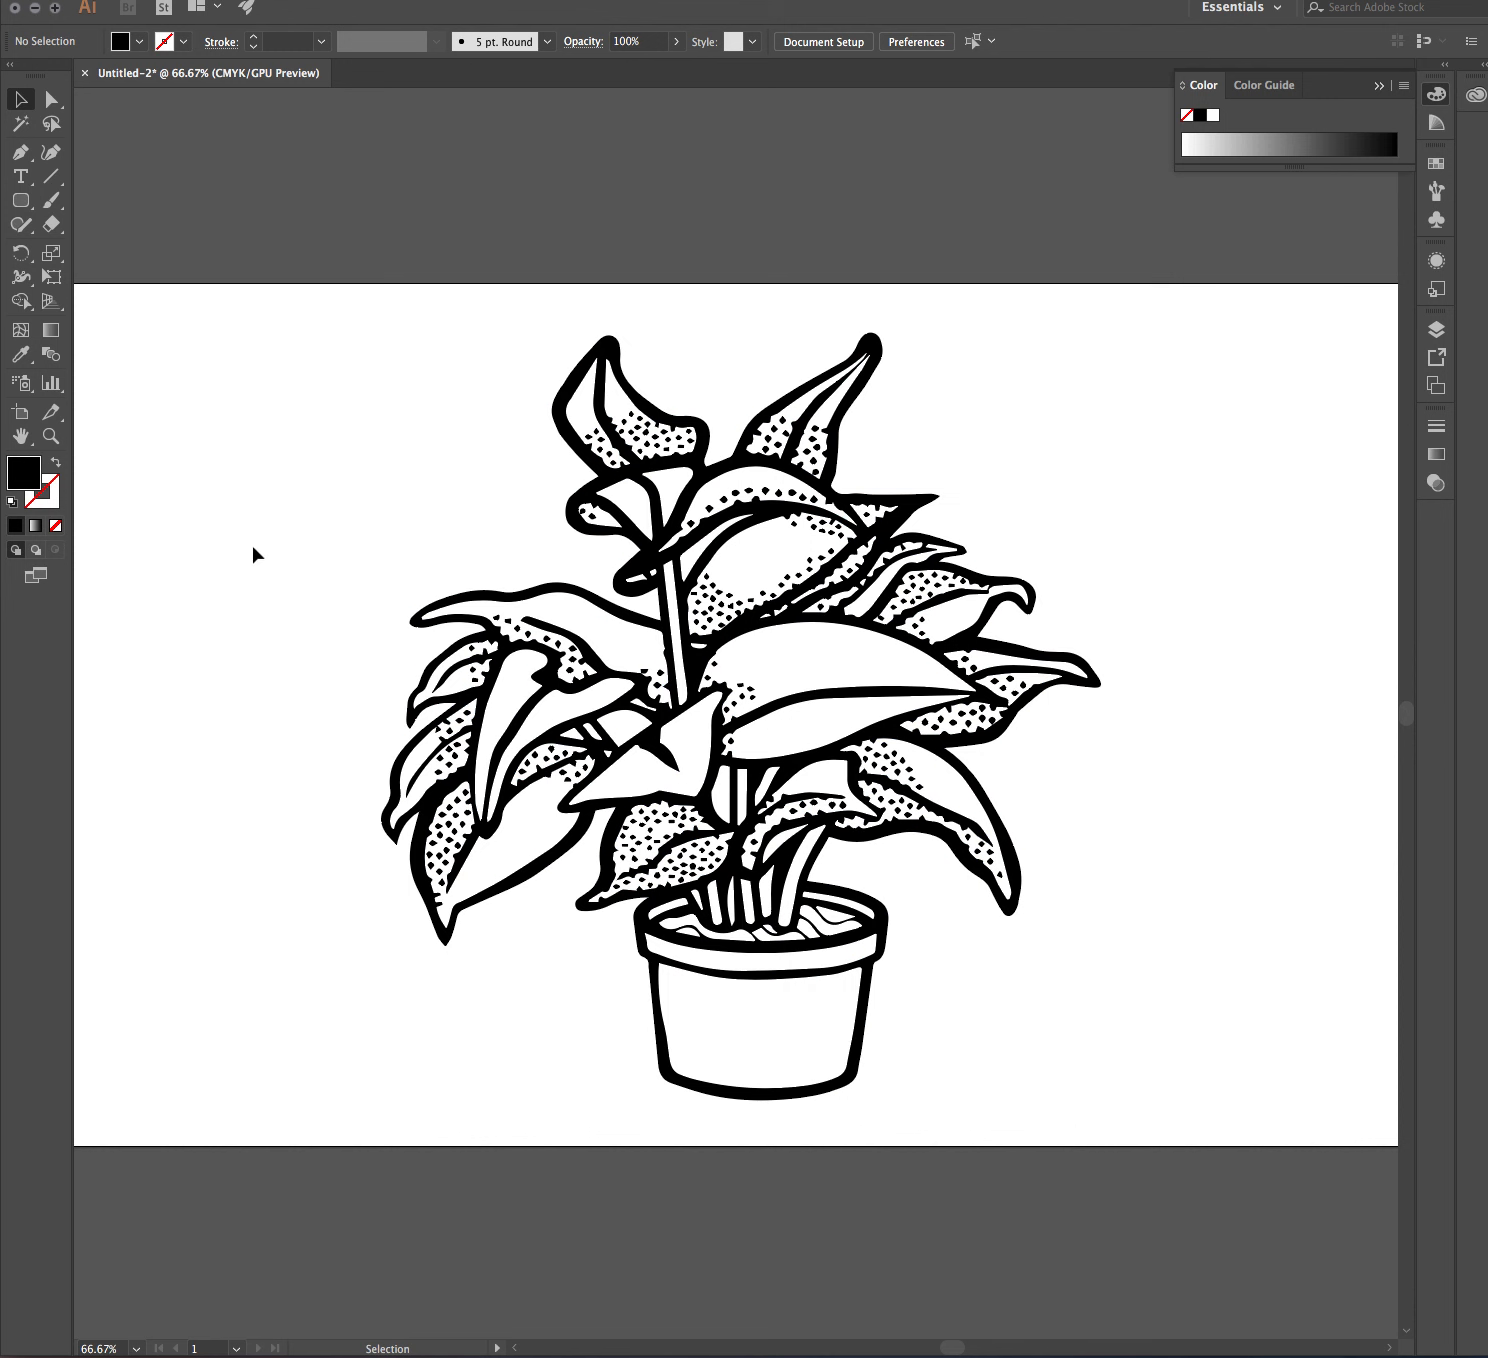
click(612, 492)
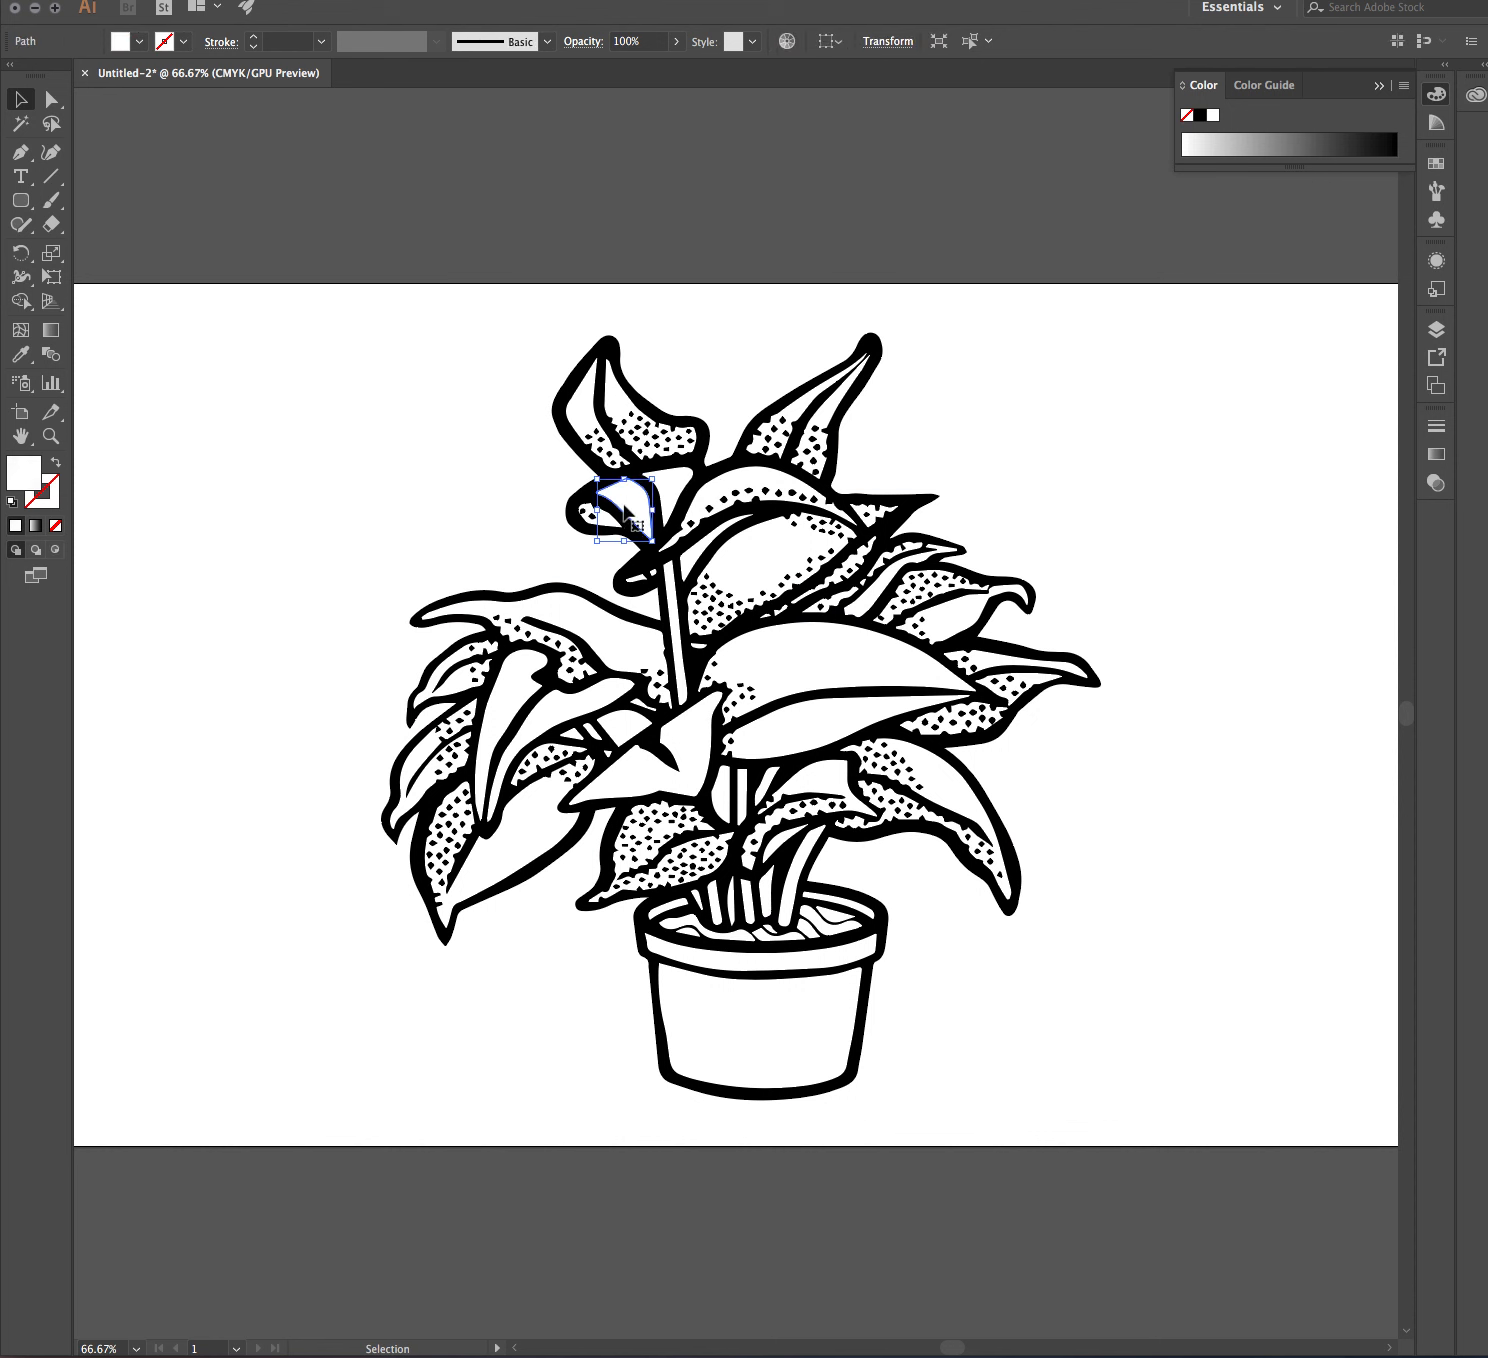
drag(625, 513, 697, 562)
click(518, 513)
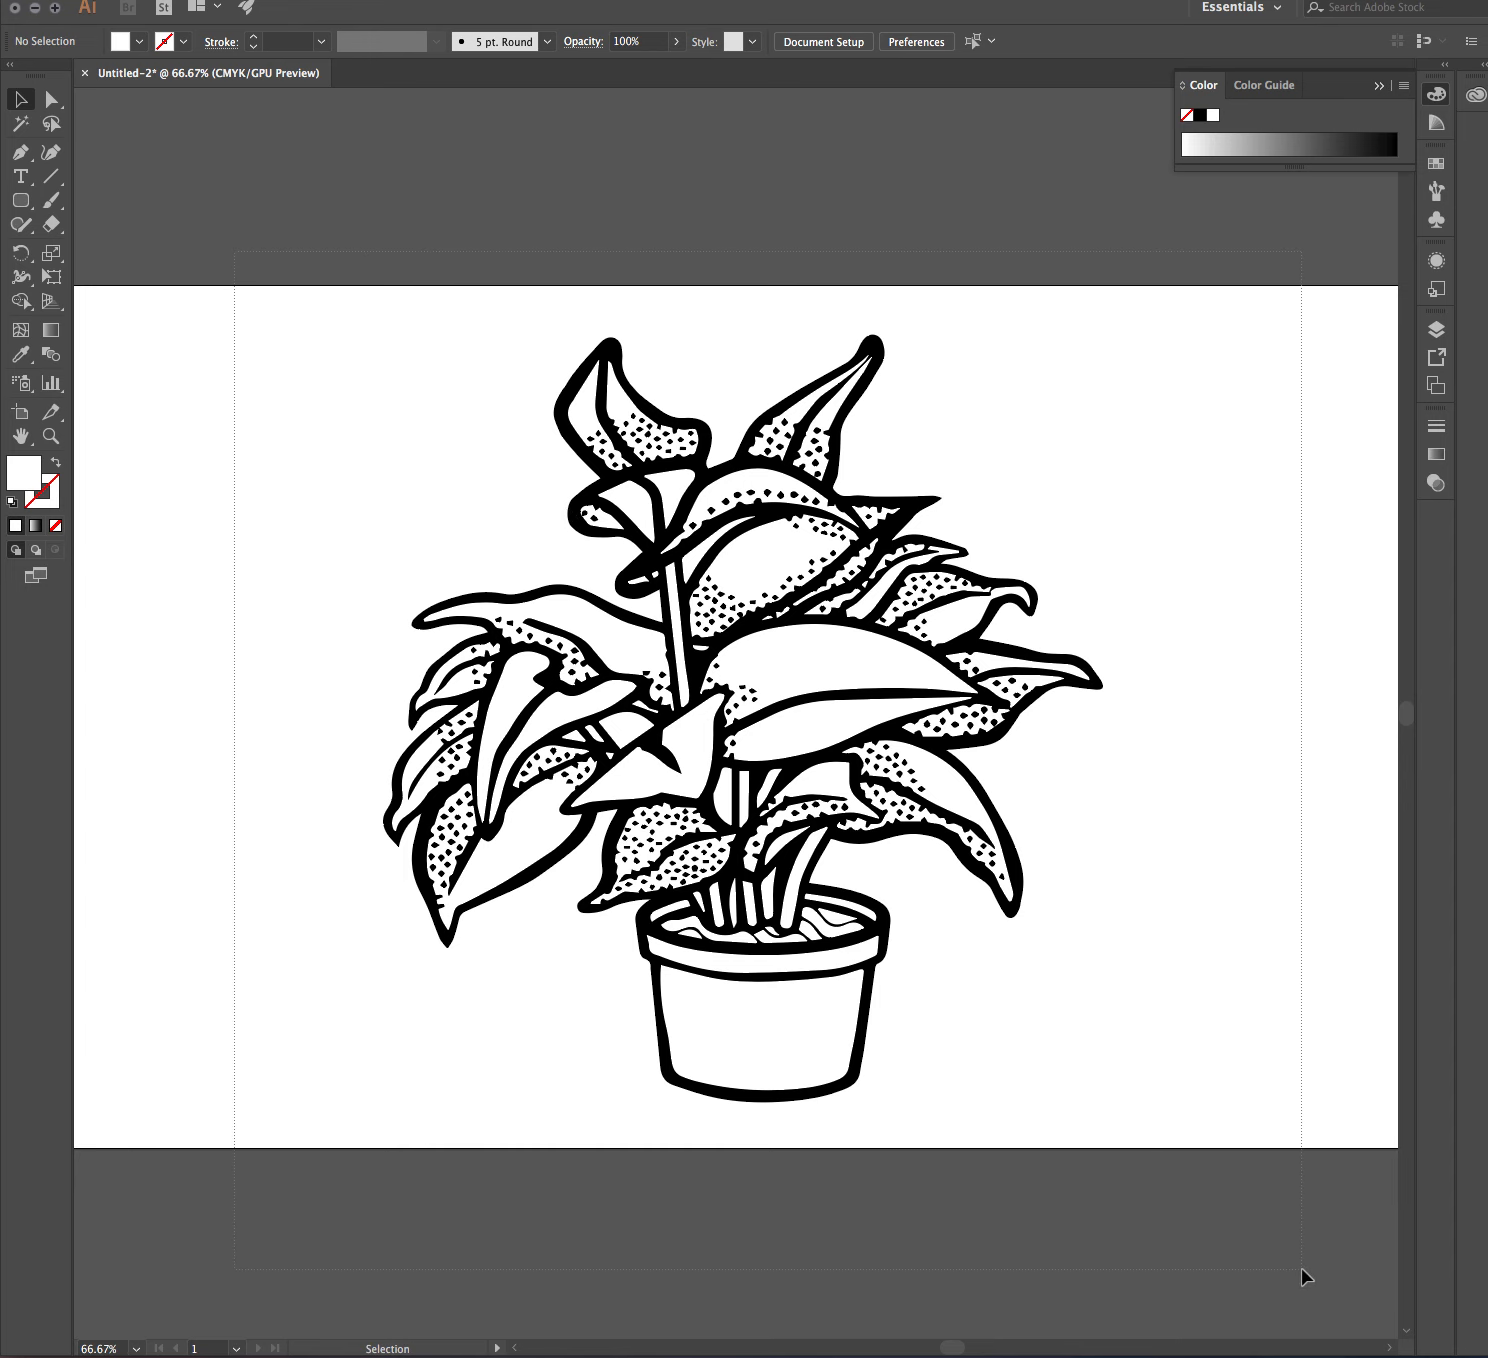
Step: Replace all plant artwork with the black-and-white geometric pattern screenshot, enlarged to about 17.1 in square and centered on the artboard
key(super+a)
key(Delete)
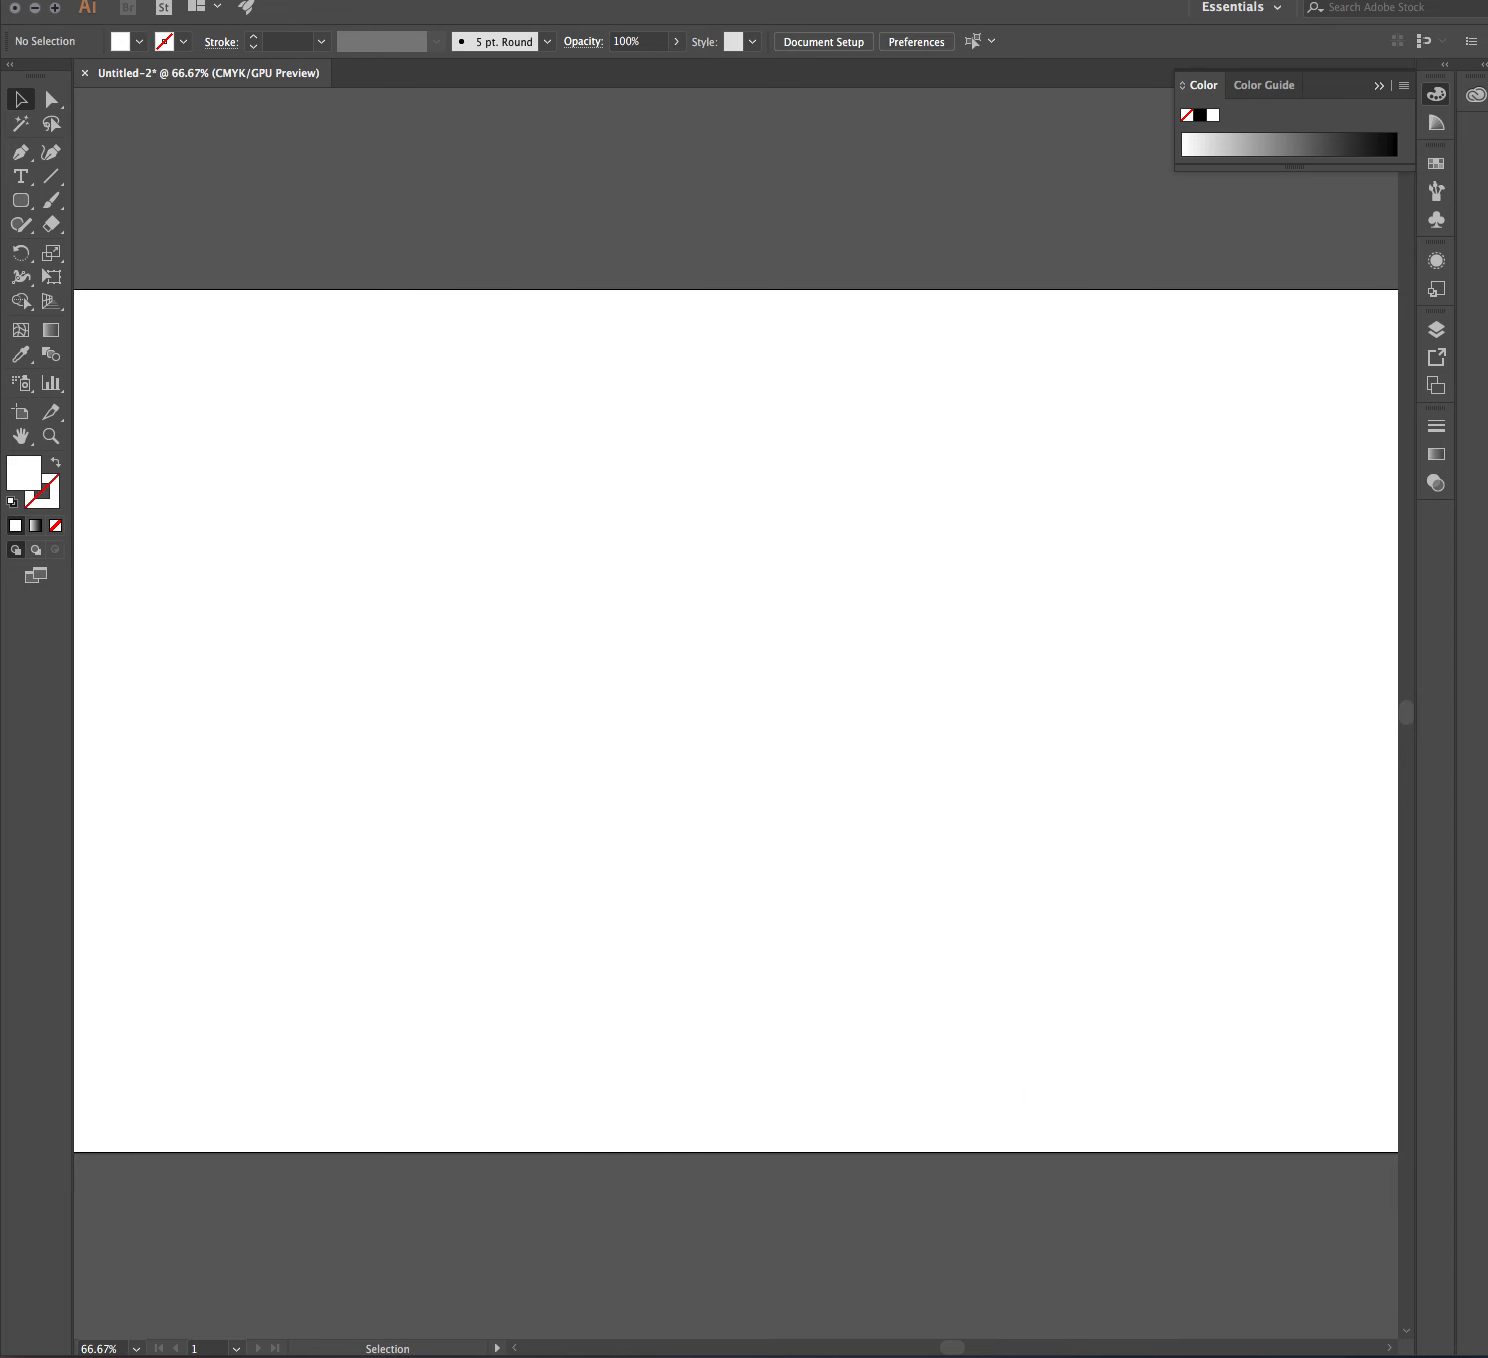
drag(990, 757, 875, 672)
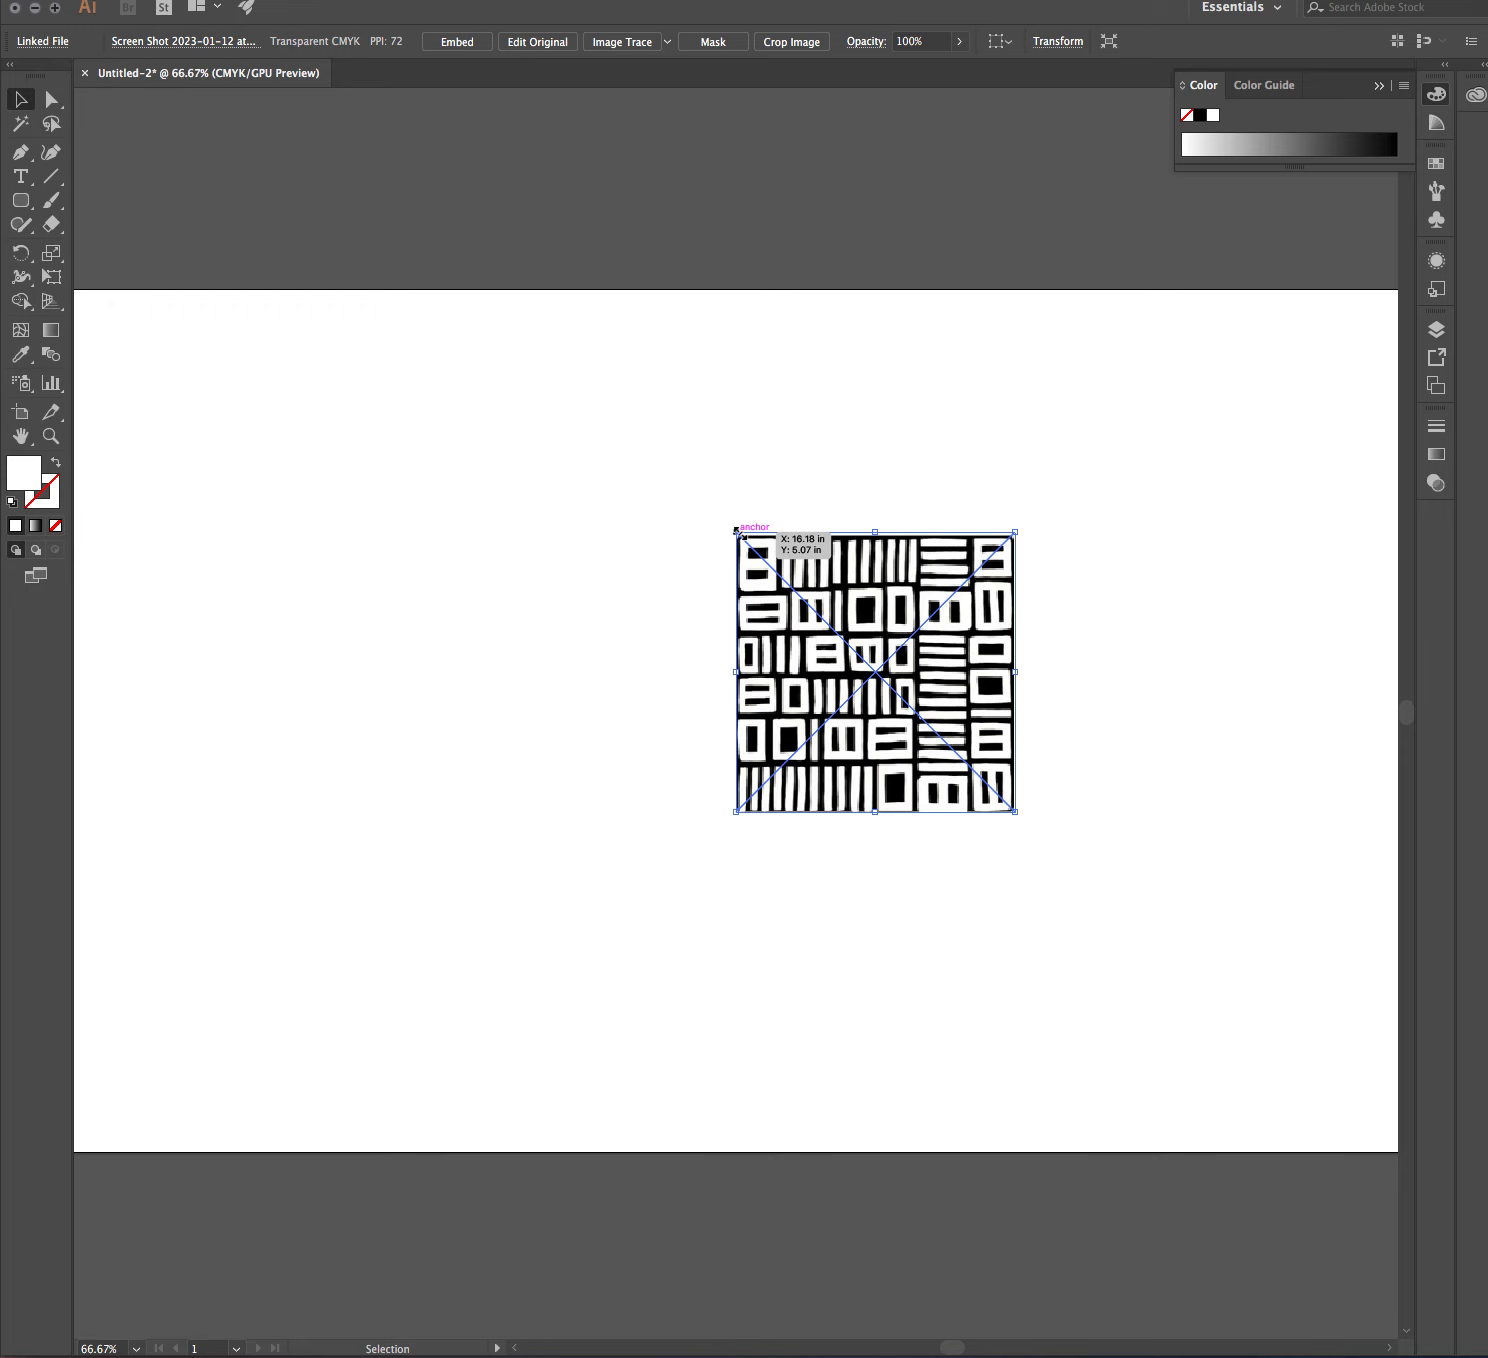
drag(736, 533, 361, 241)
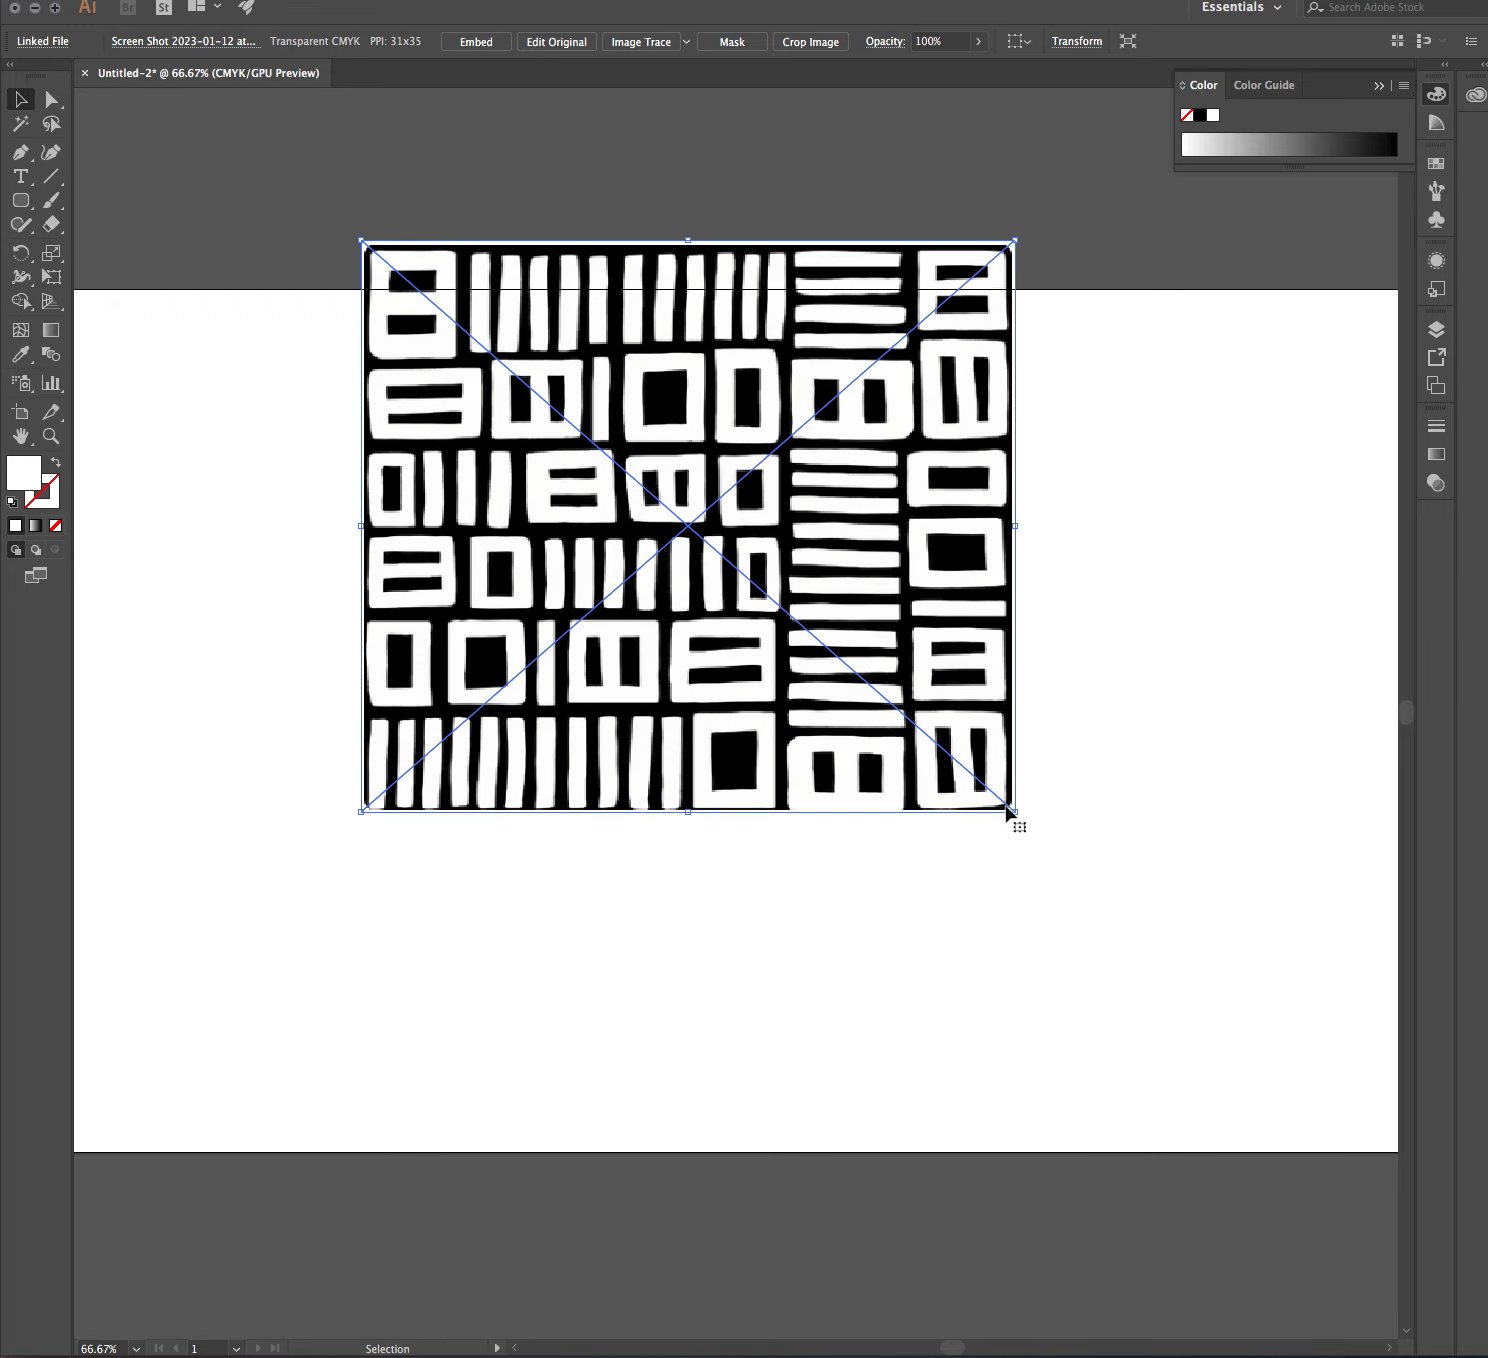
drag(1015, 811, 1184, 1063)
drag(690, 485, 649, 537)
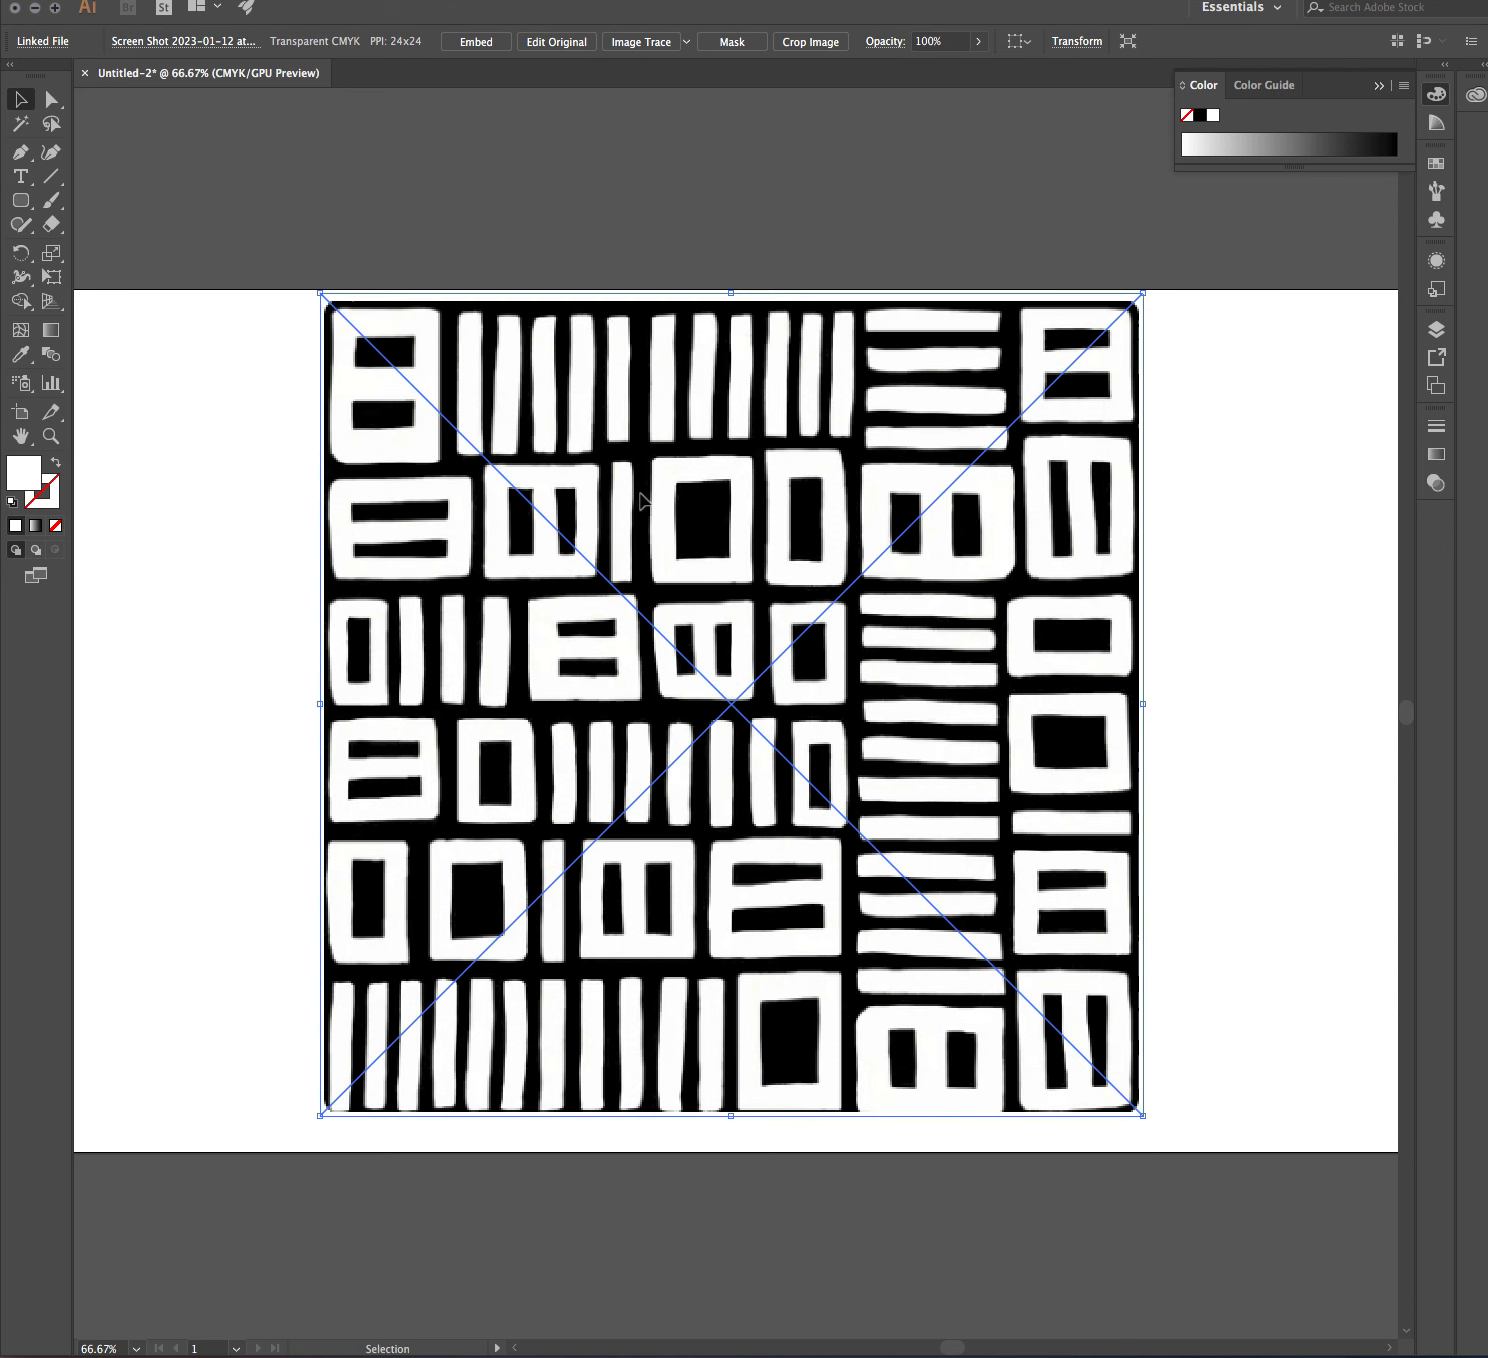
Step: Image Trace the pattern screenshot with the default preset and expand the tracing into vector paths
click(635, 43)
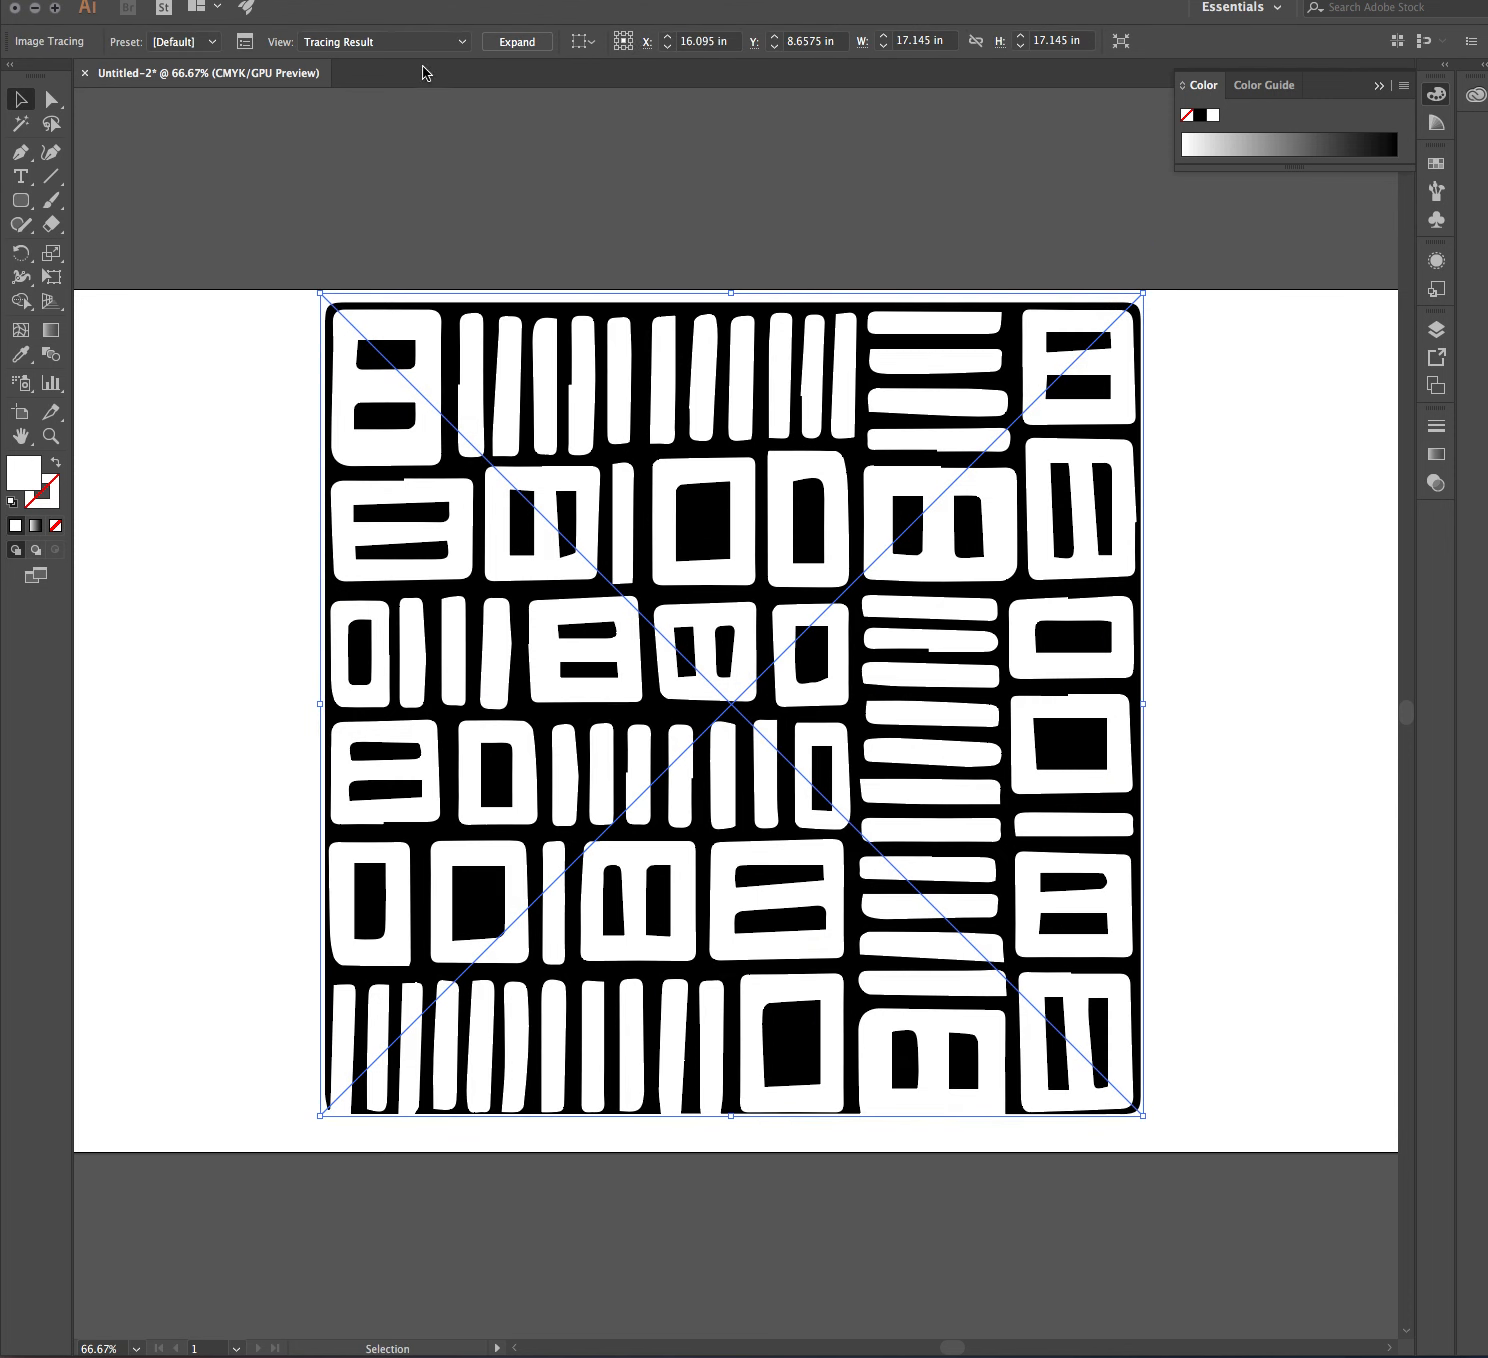
click(517, 41)
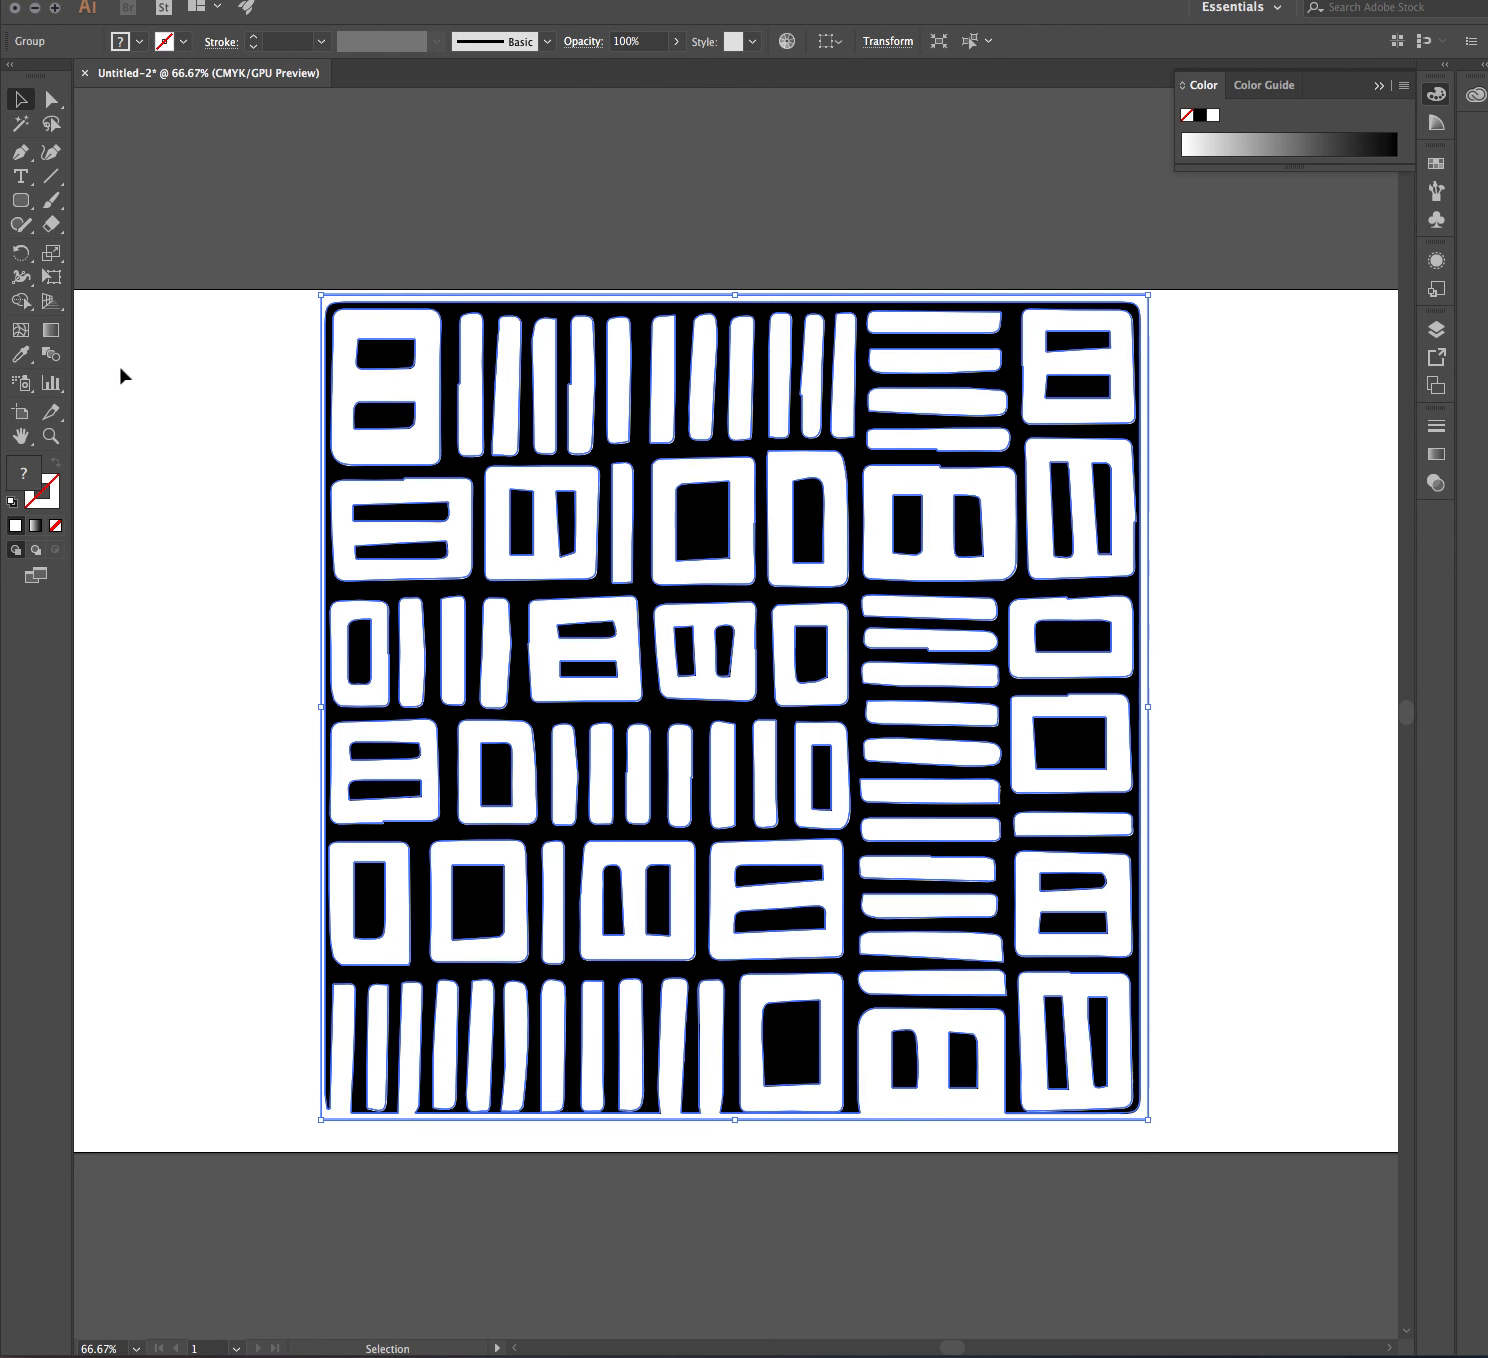
click(258, 380)
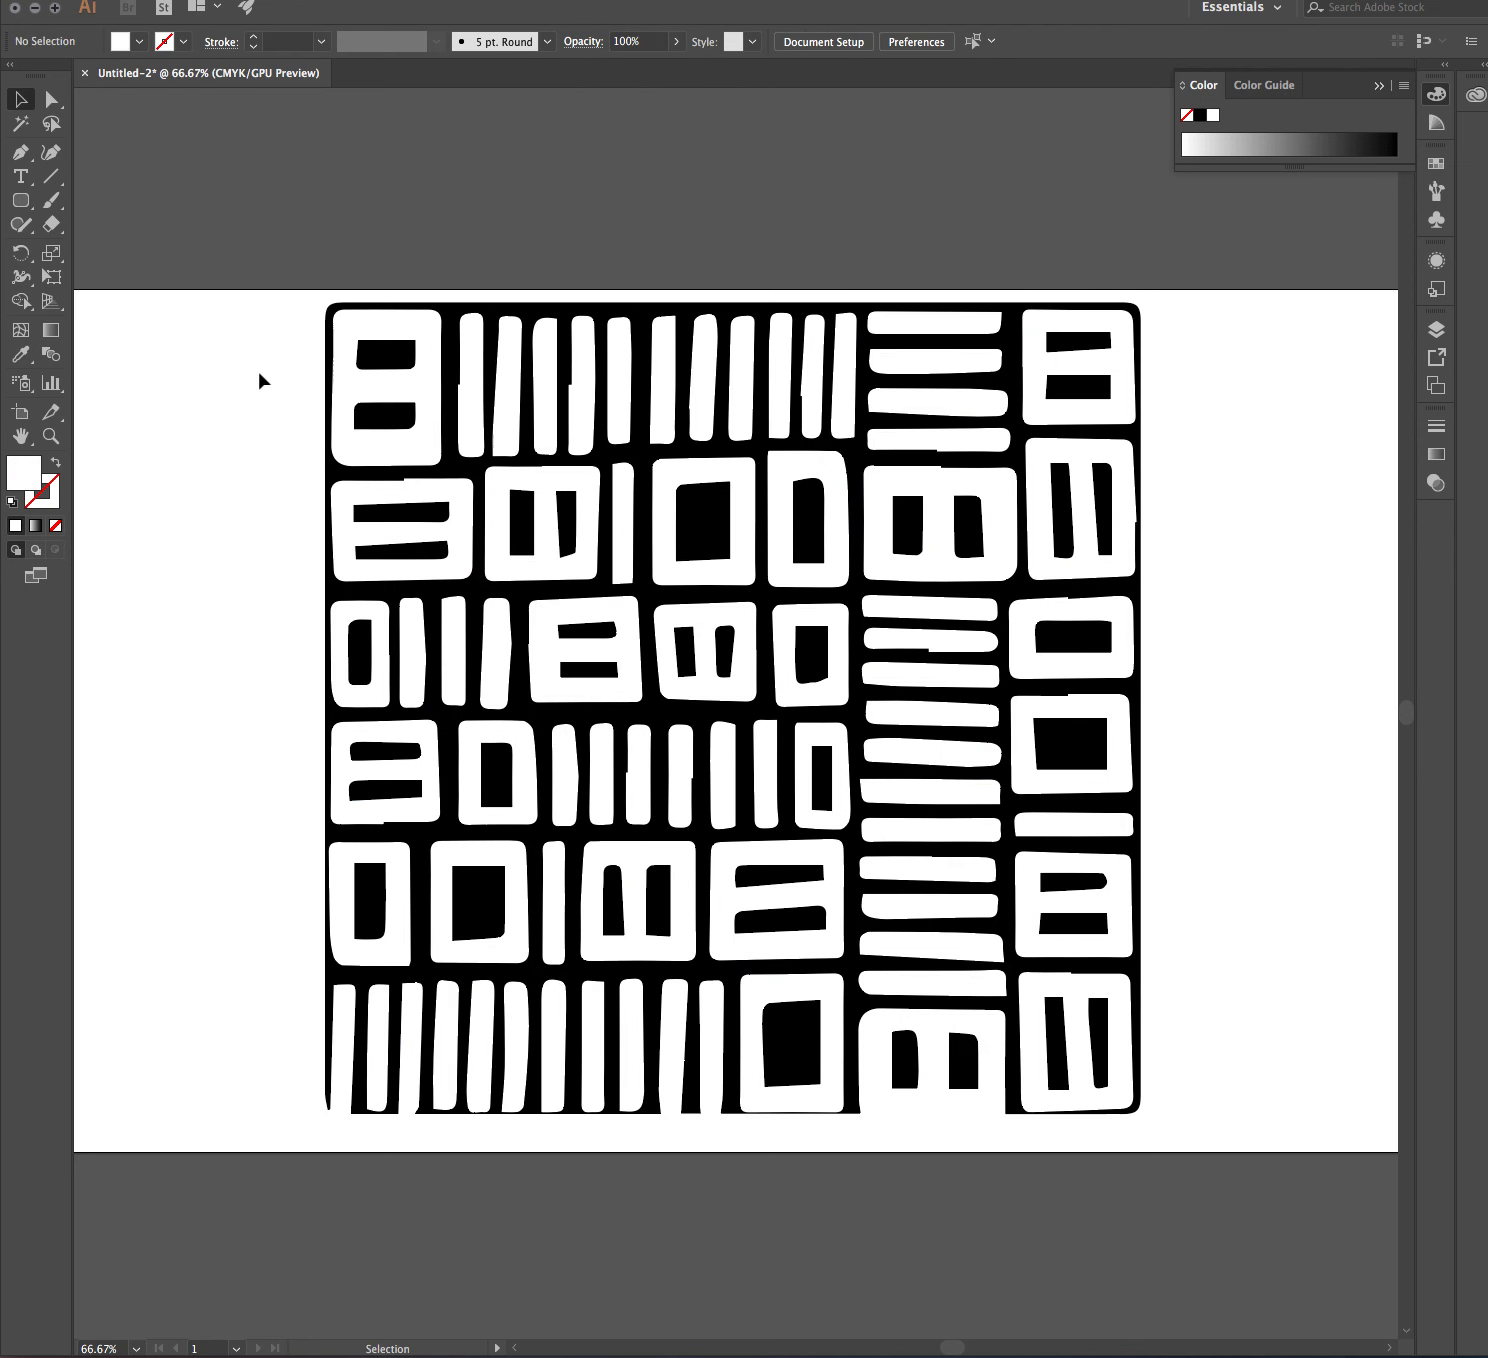
click(327, 377)
click(178, 508)
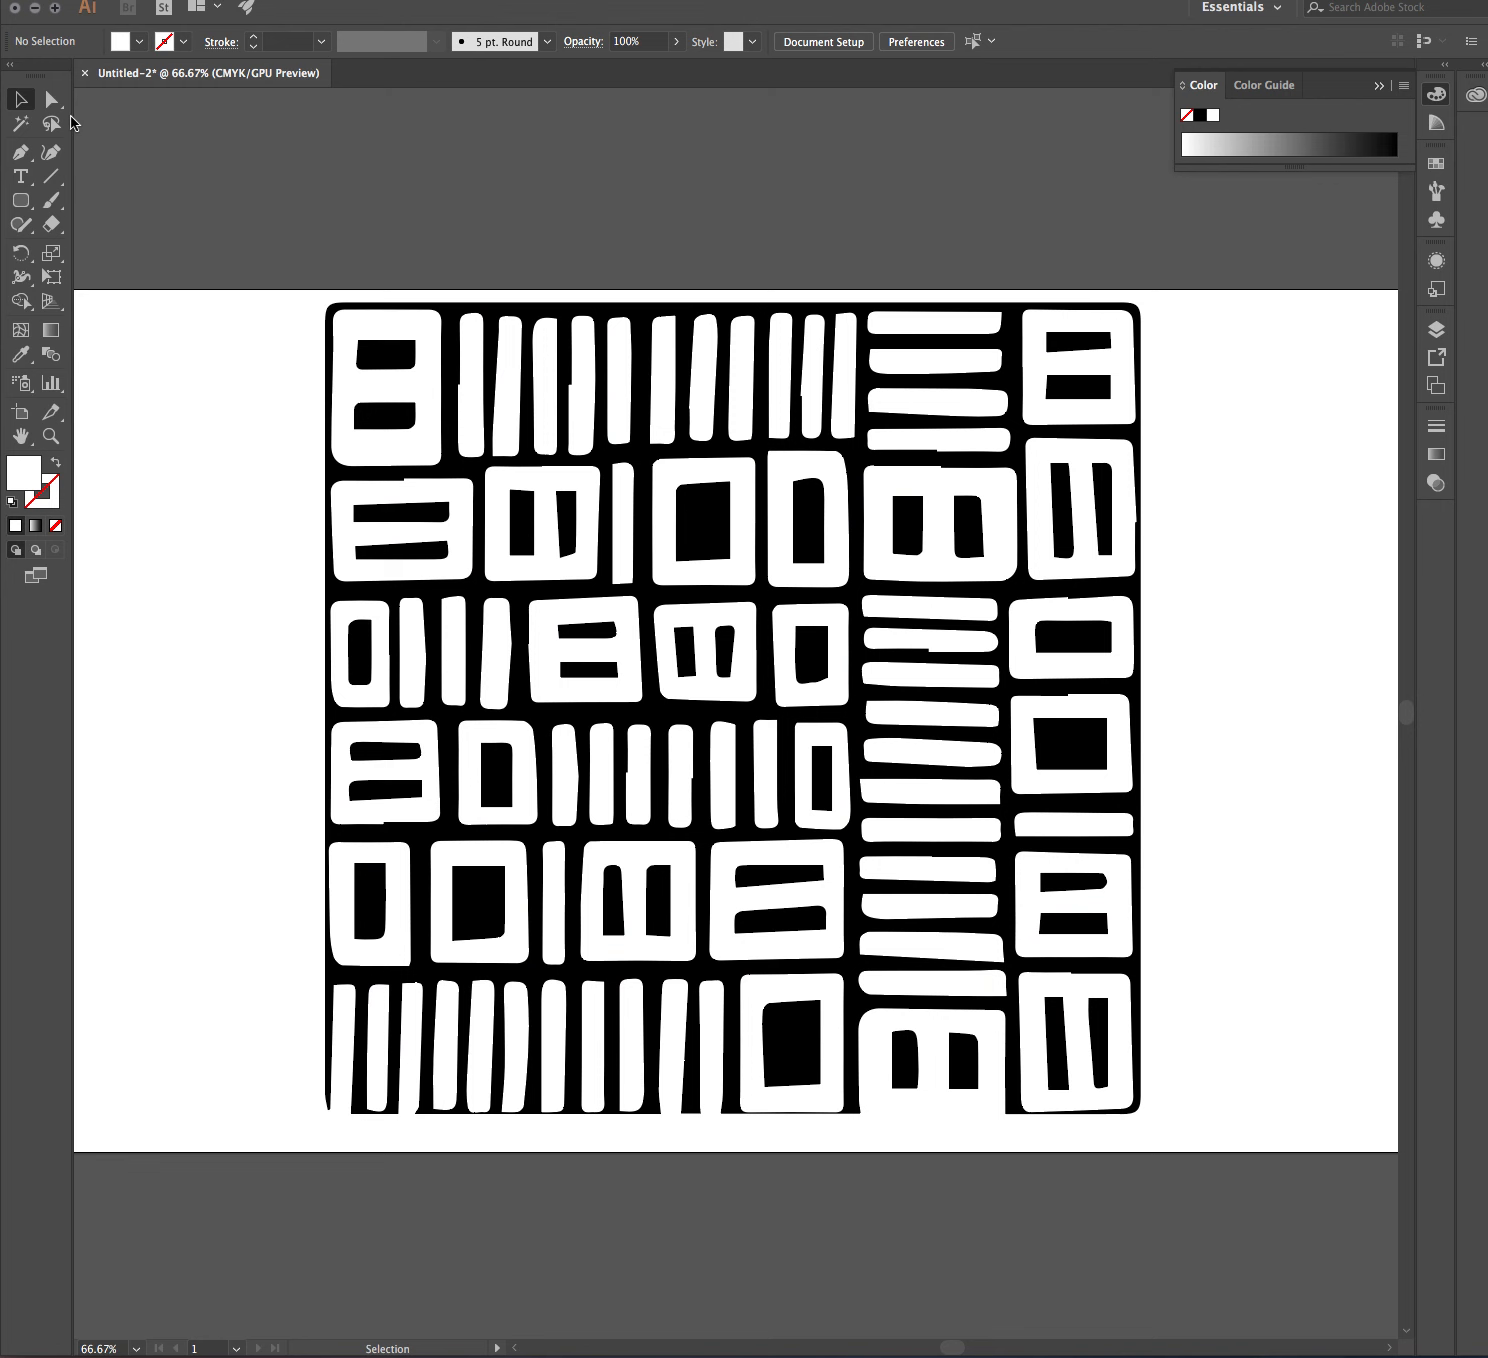
Step: Ungroup the expanded pattern artwork into separate objects and deselect everything
key(super+a)
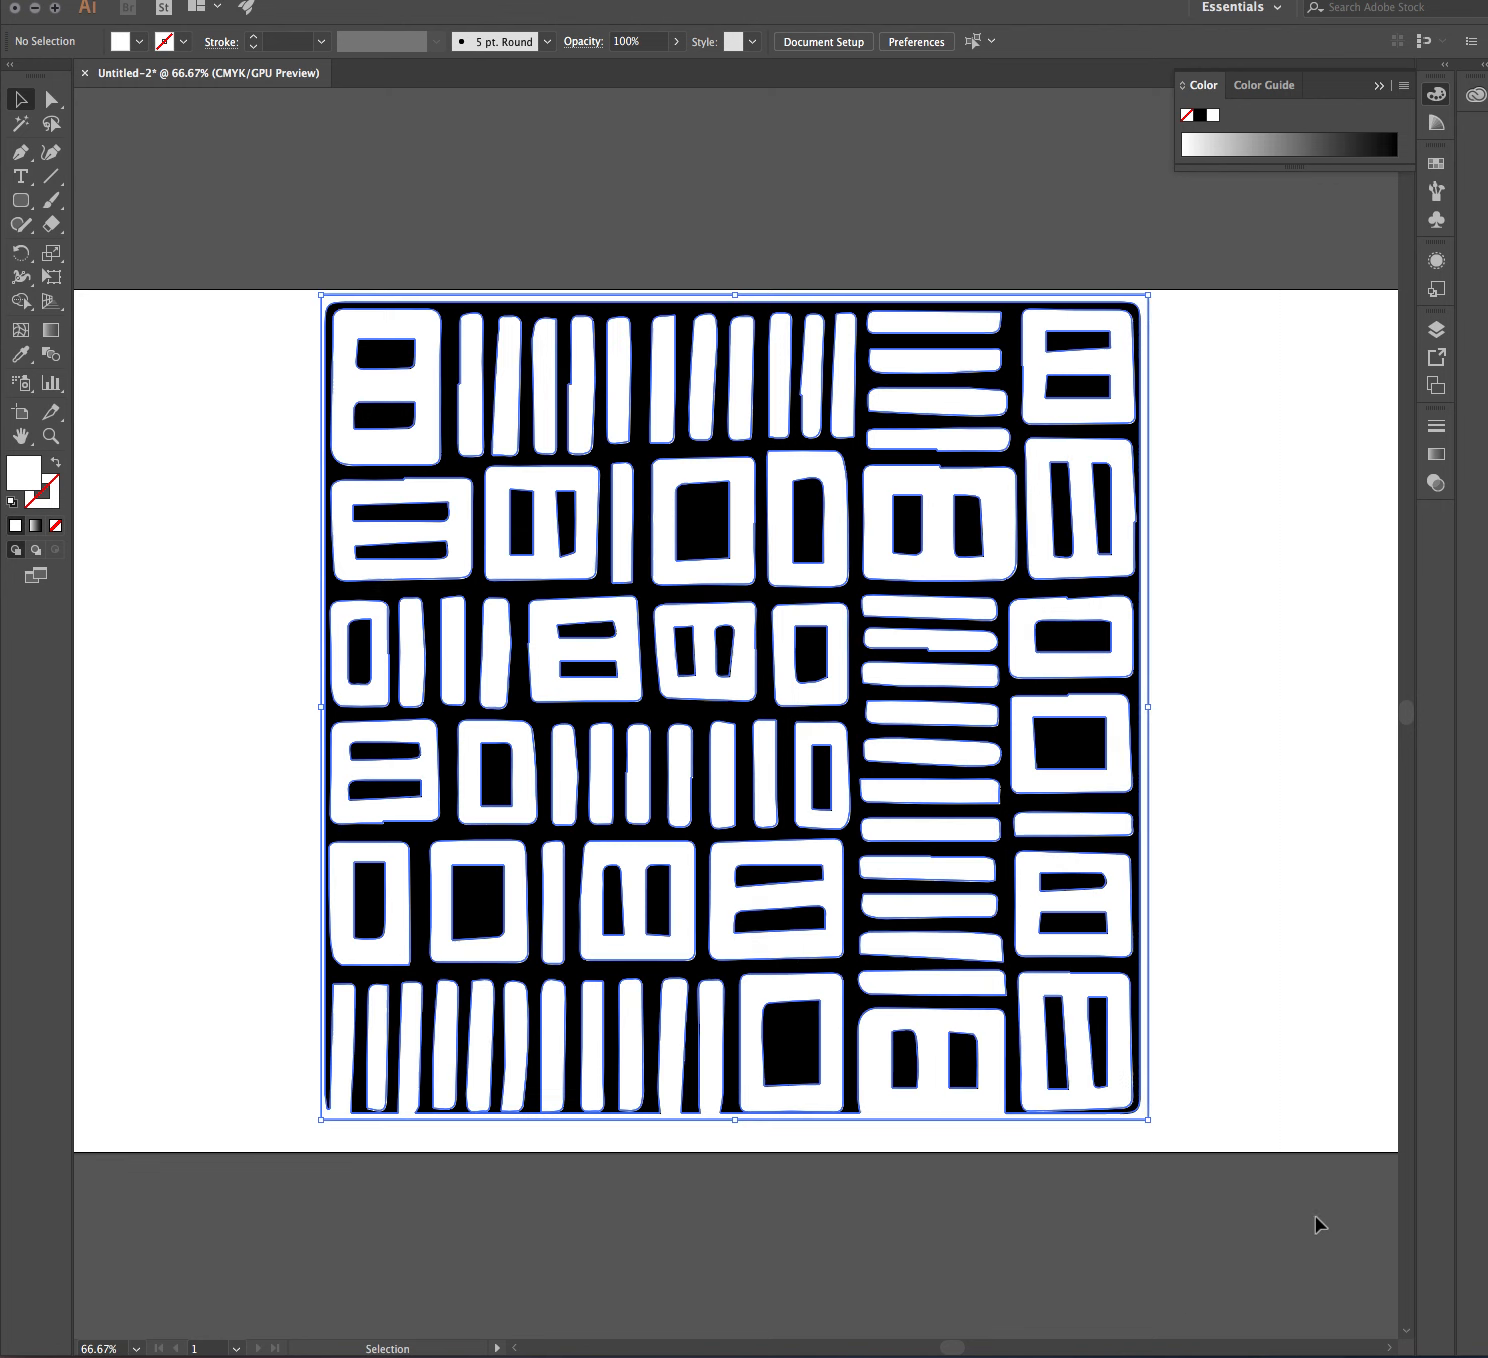
right_click(767, 931)
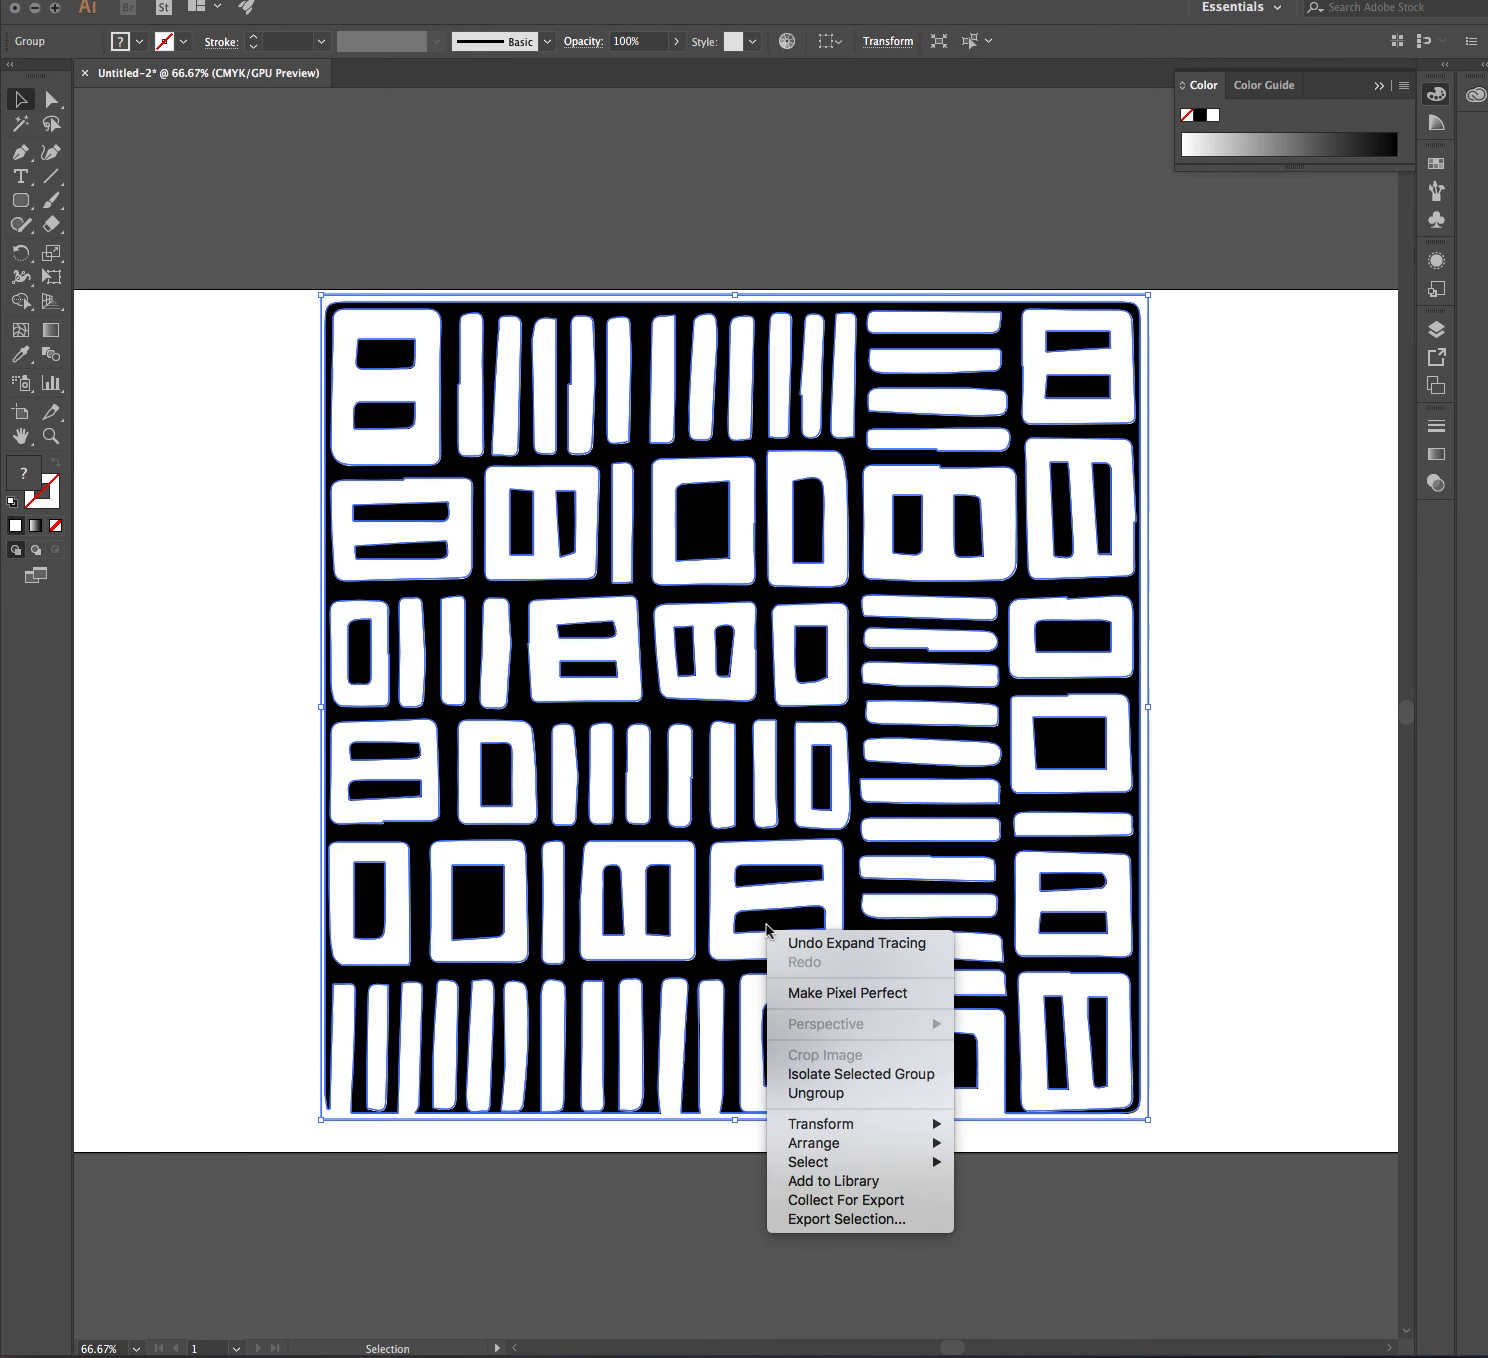
click(810, 1093)
click(133, 759)
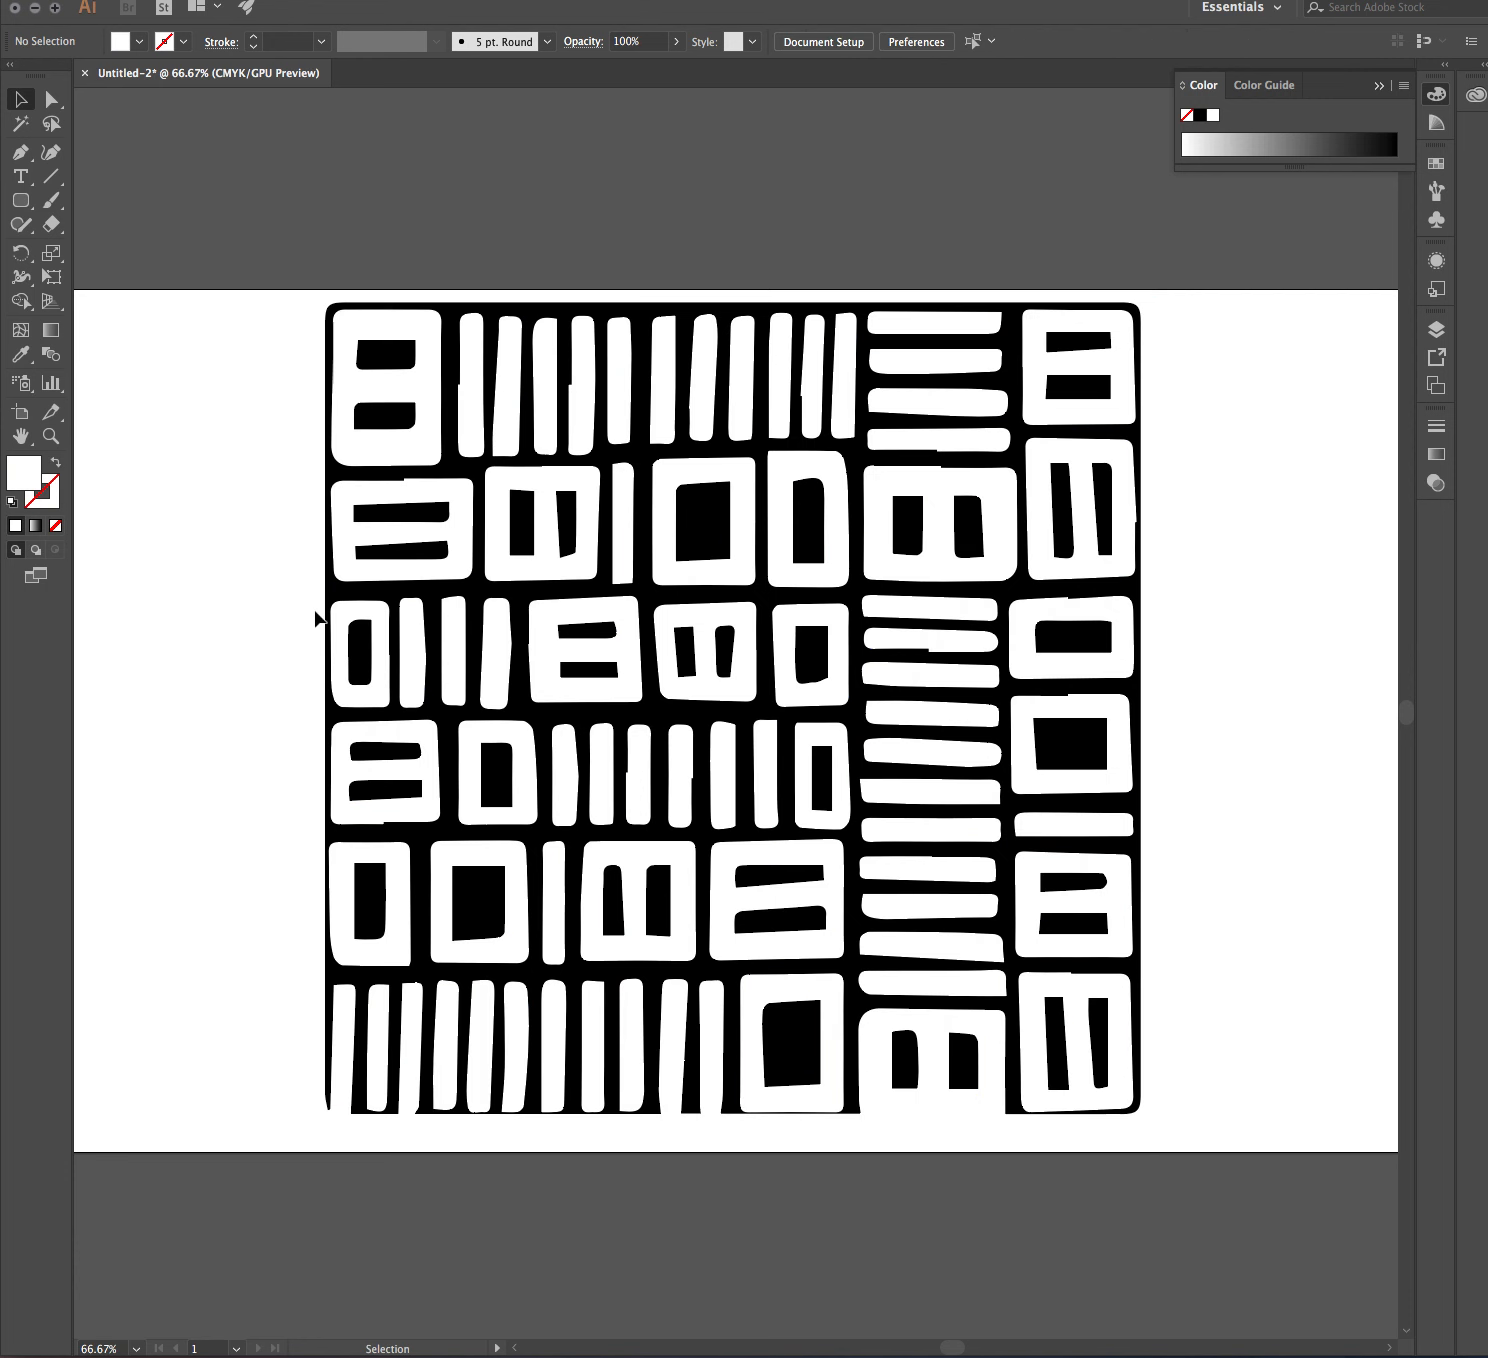
Step: Examine the black pattern compound path and its outer edge with the Selection and Direct Selection tools
click(327, 596)
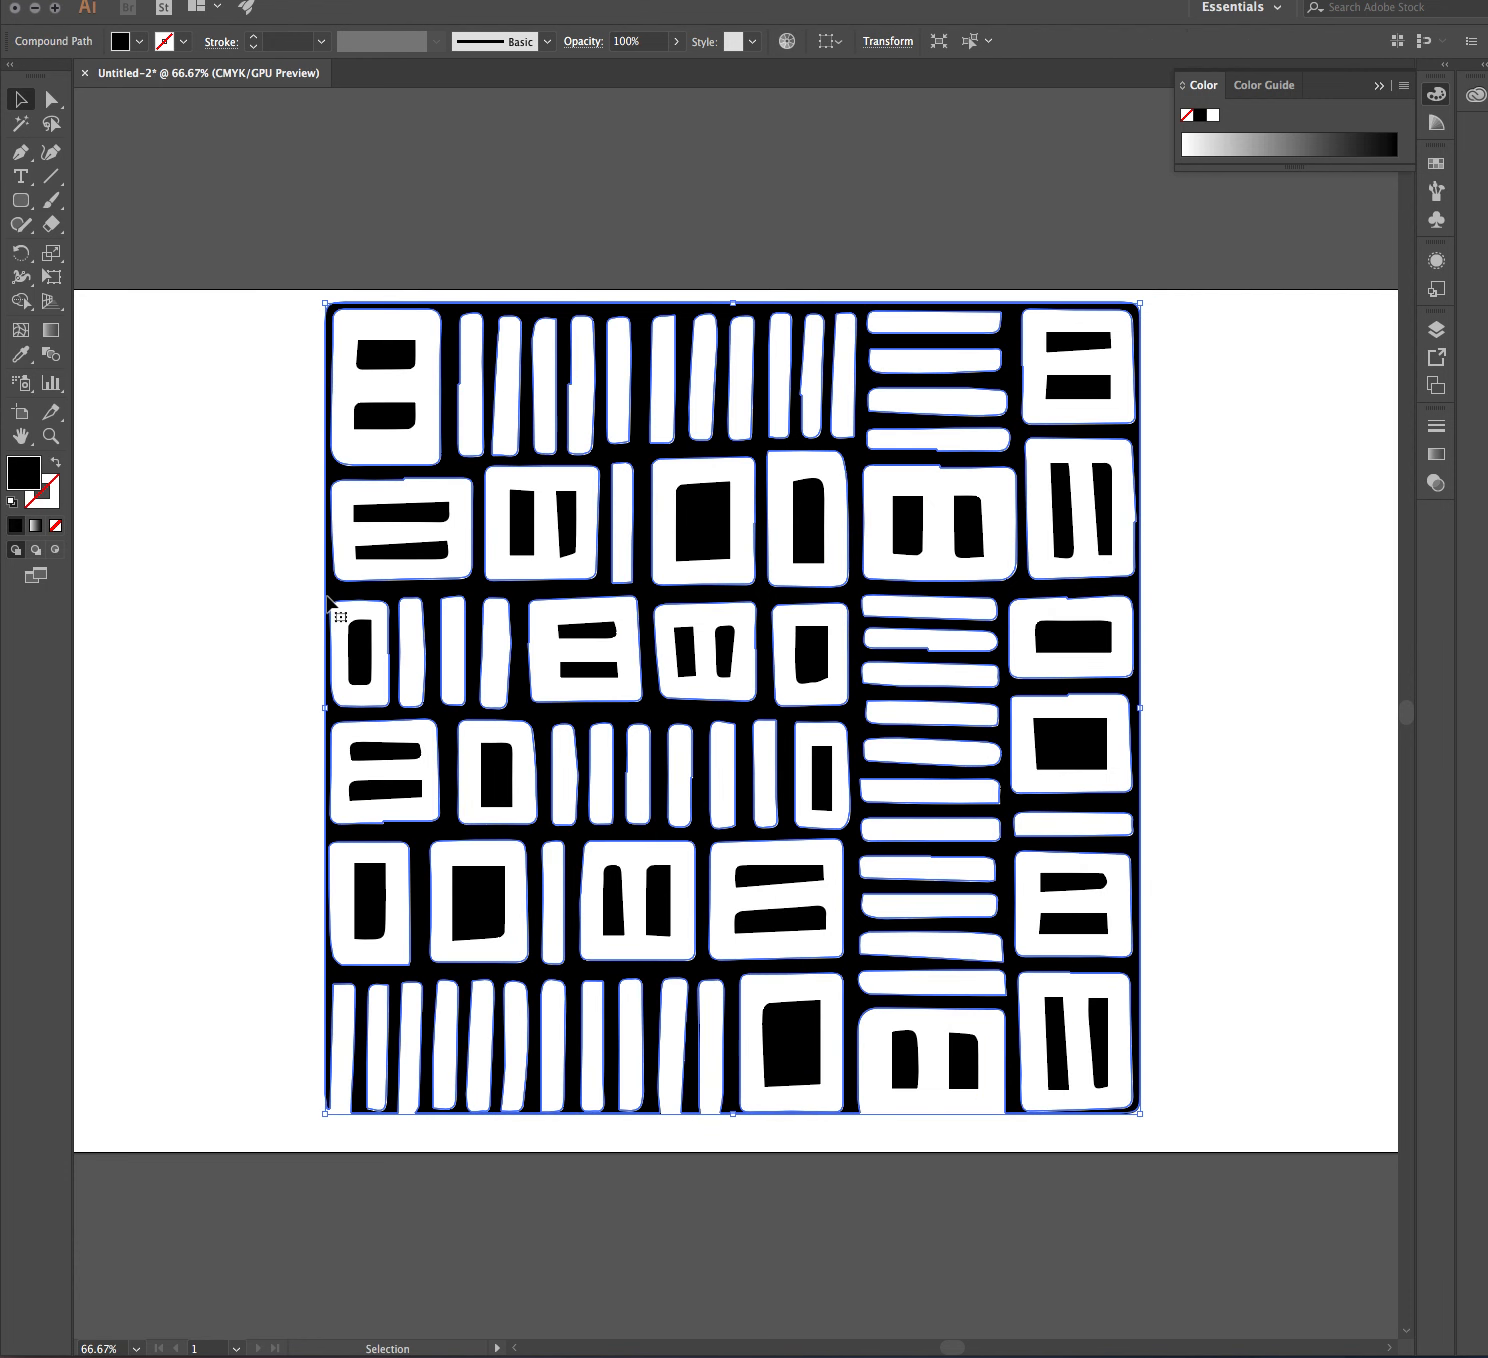
click(150, 468)
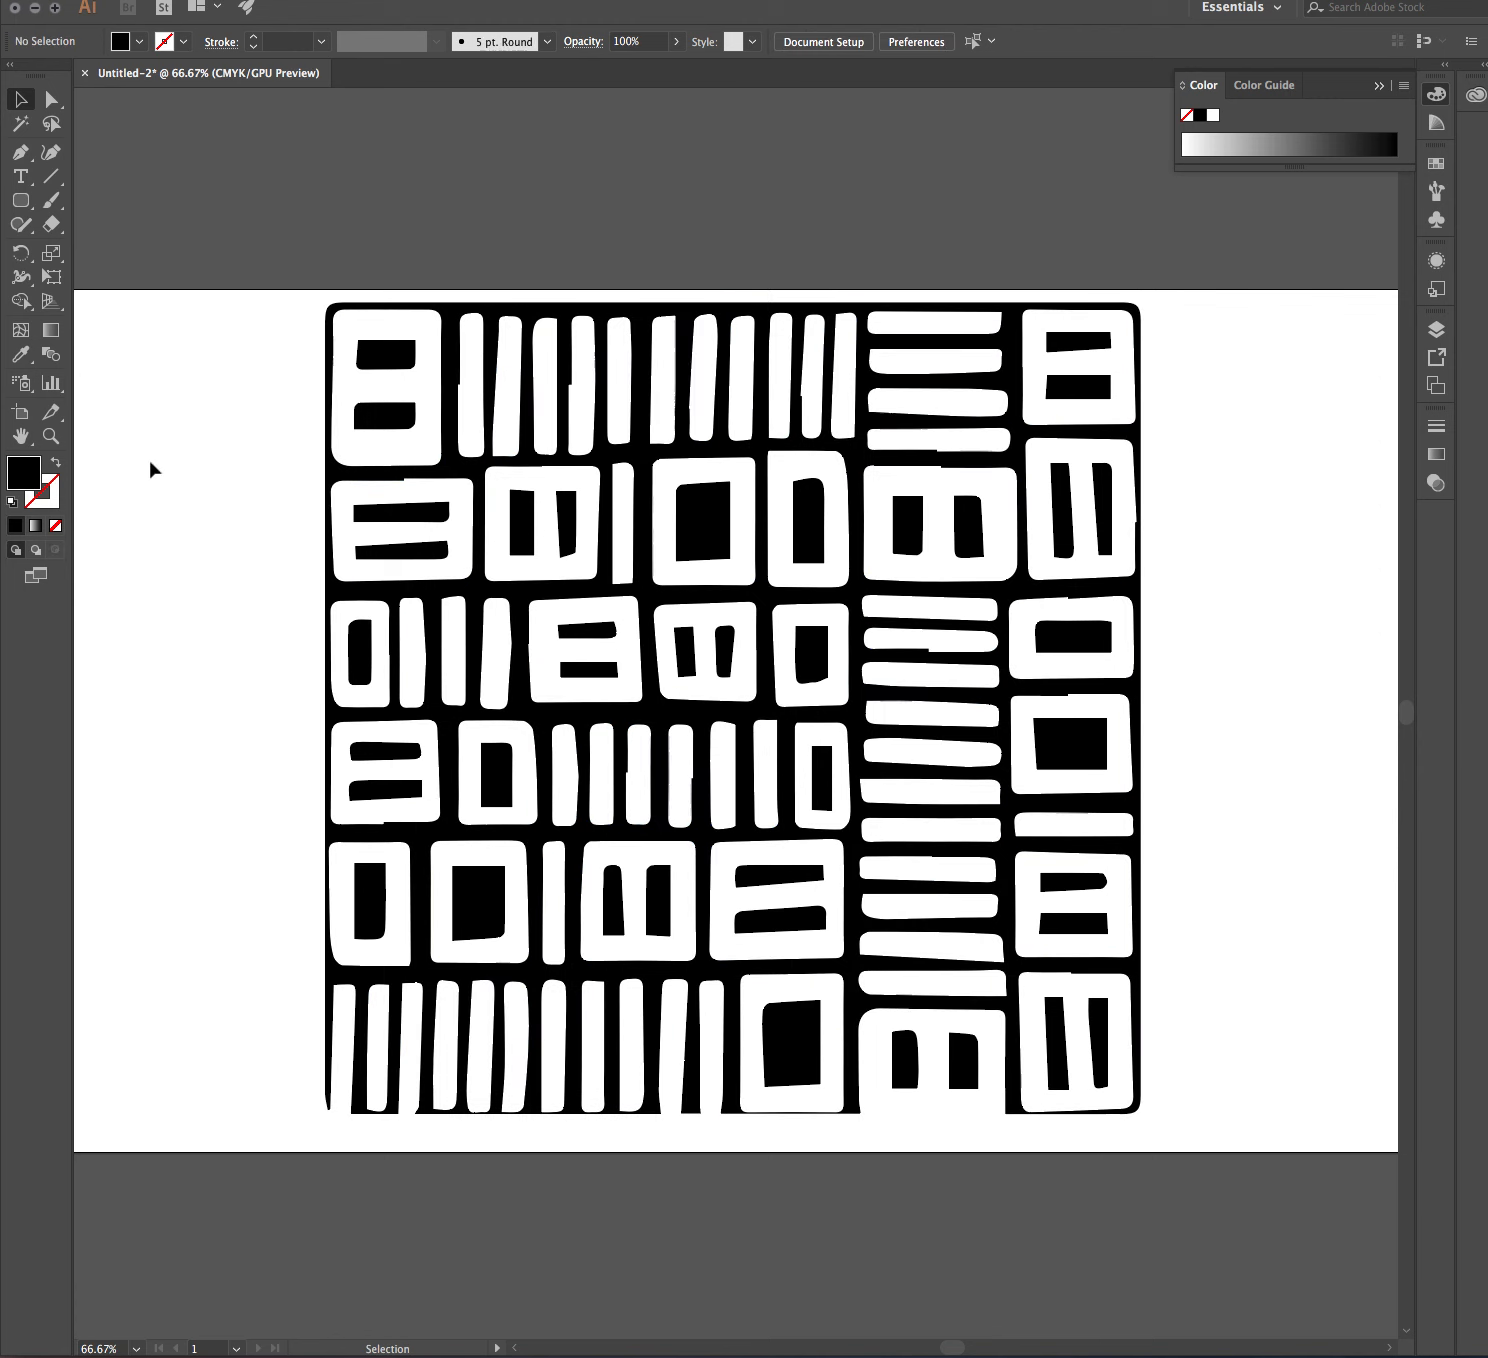
click(53, 97)
click(330, 602)
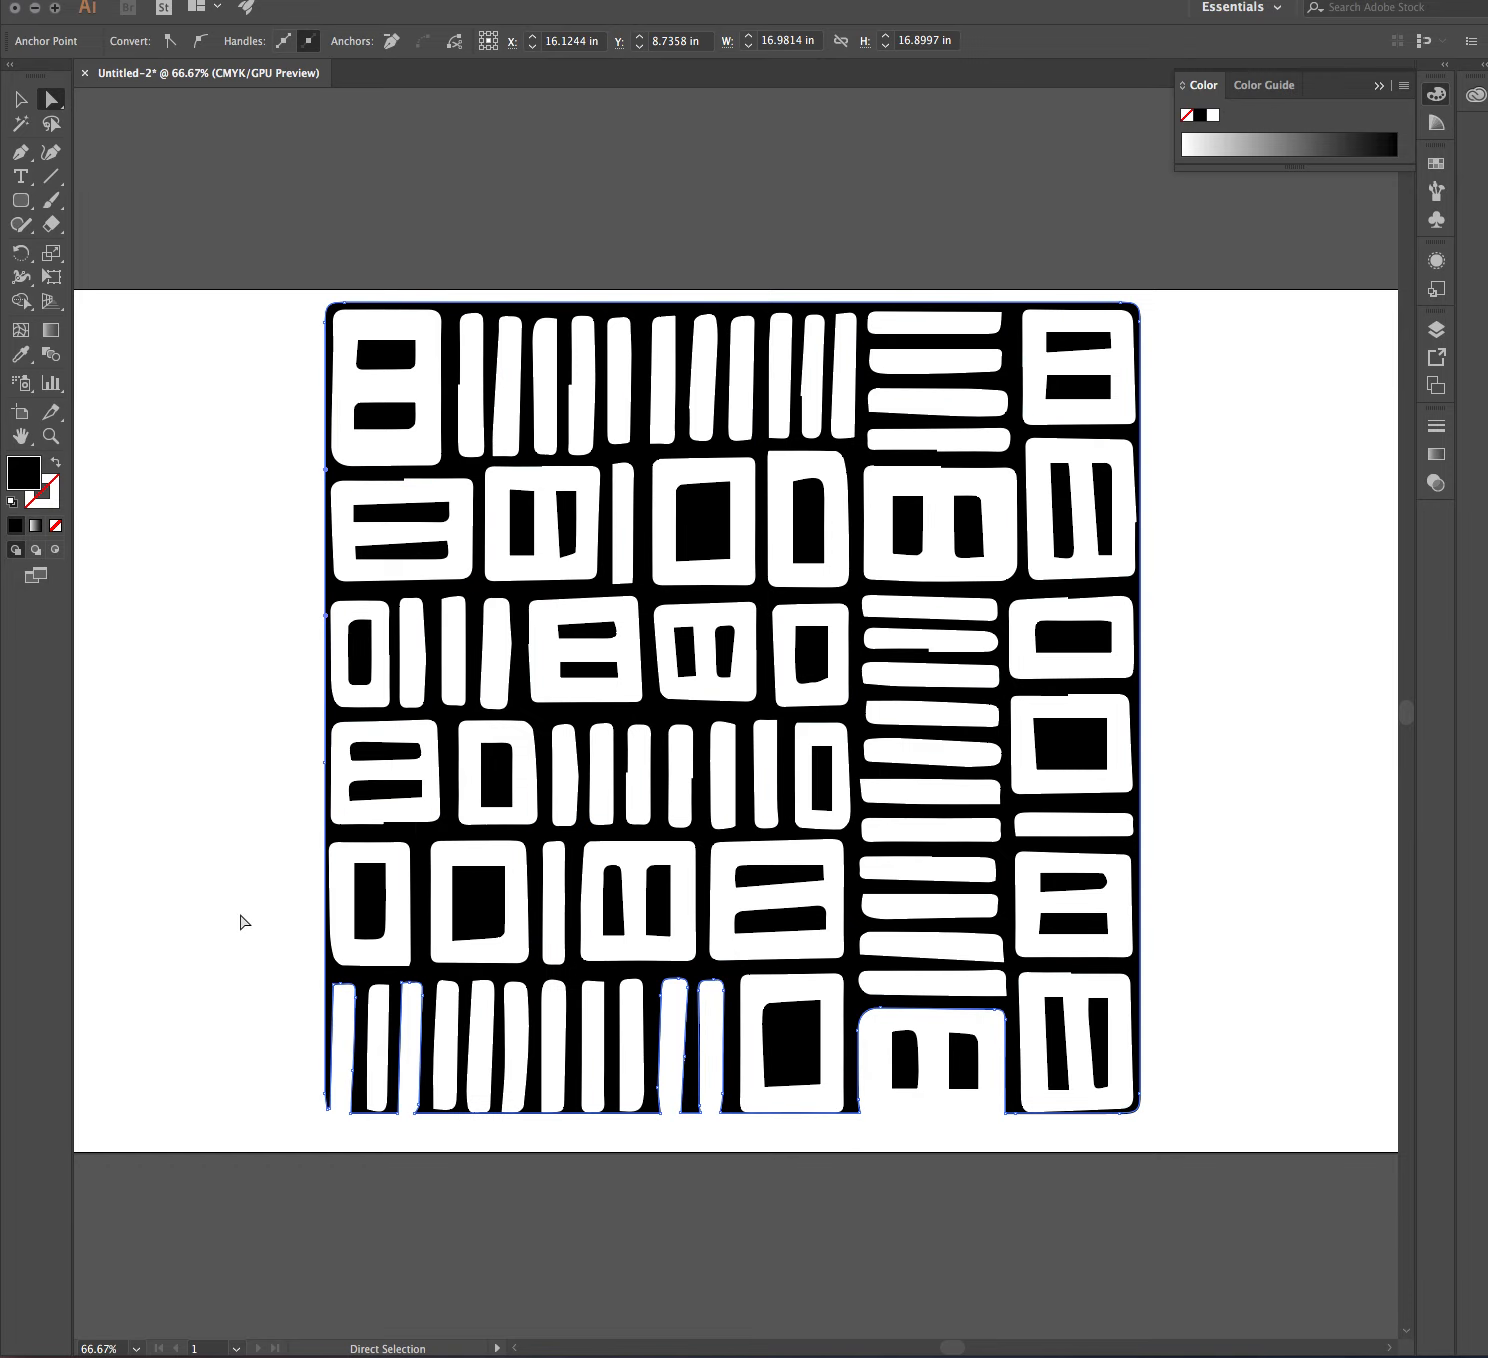
click(241, 921)
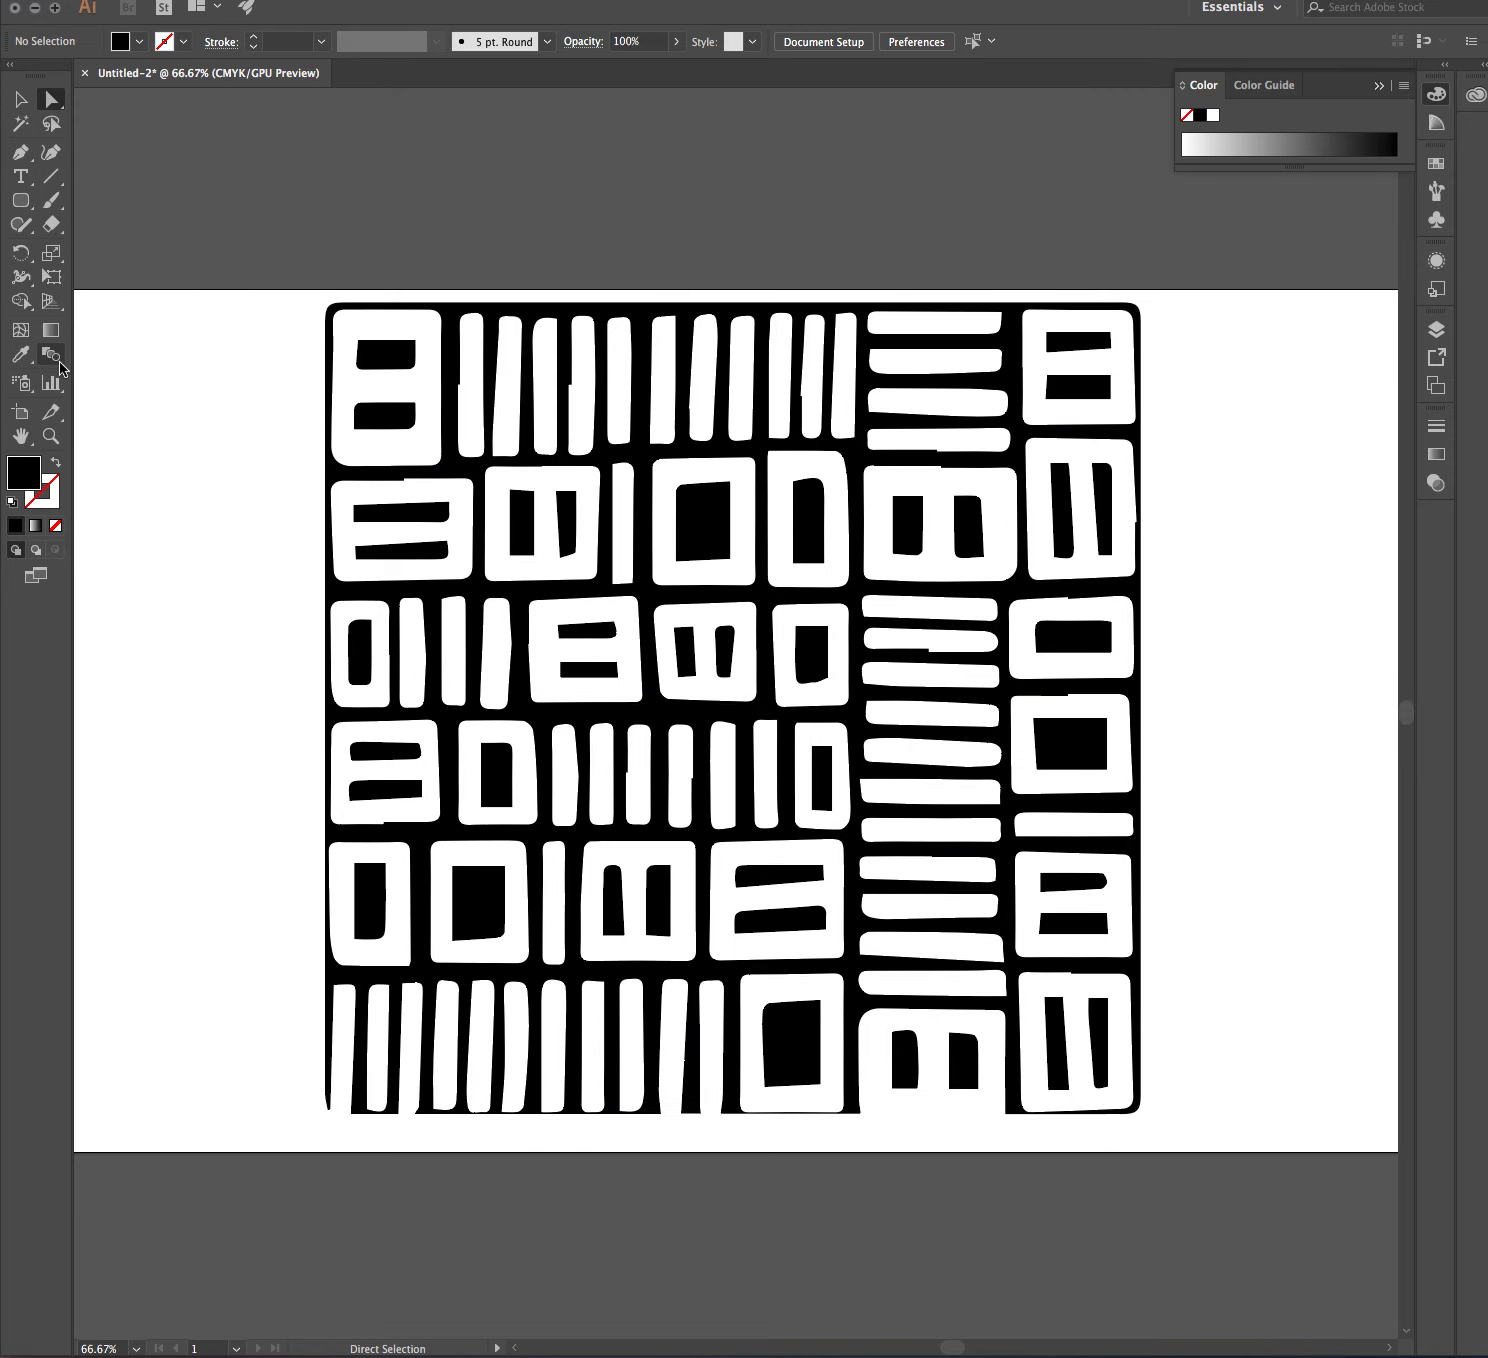
Step: Draw a rounded rectangle enclosing the whole geometric pattern with a small margin and remove its fill
click(14, 202)
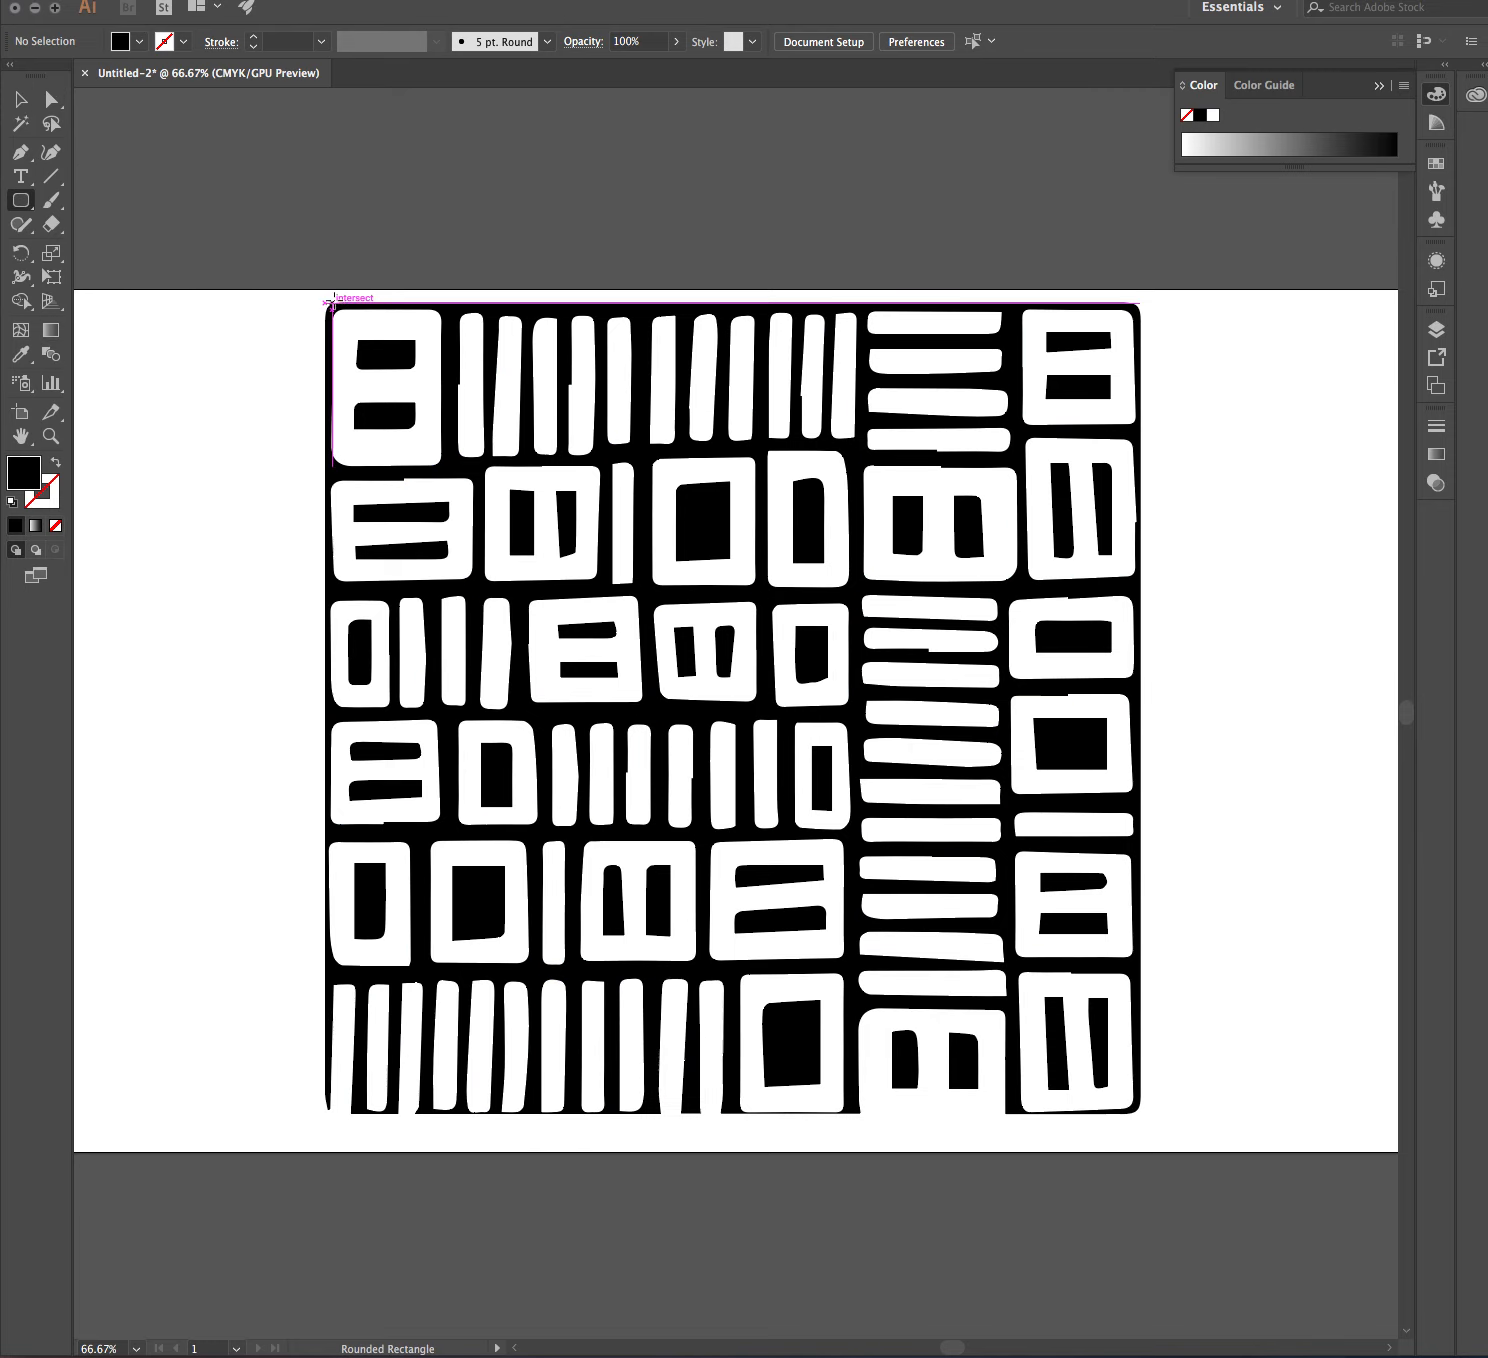
drag(303, 284, 1156, 1135)
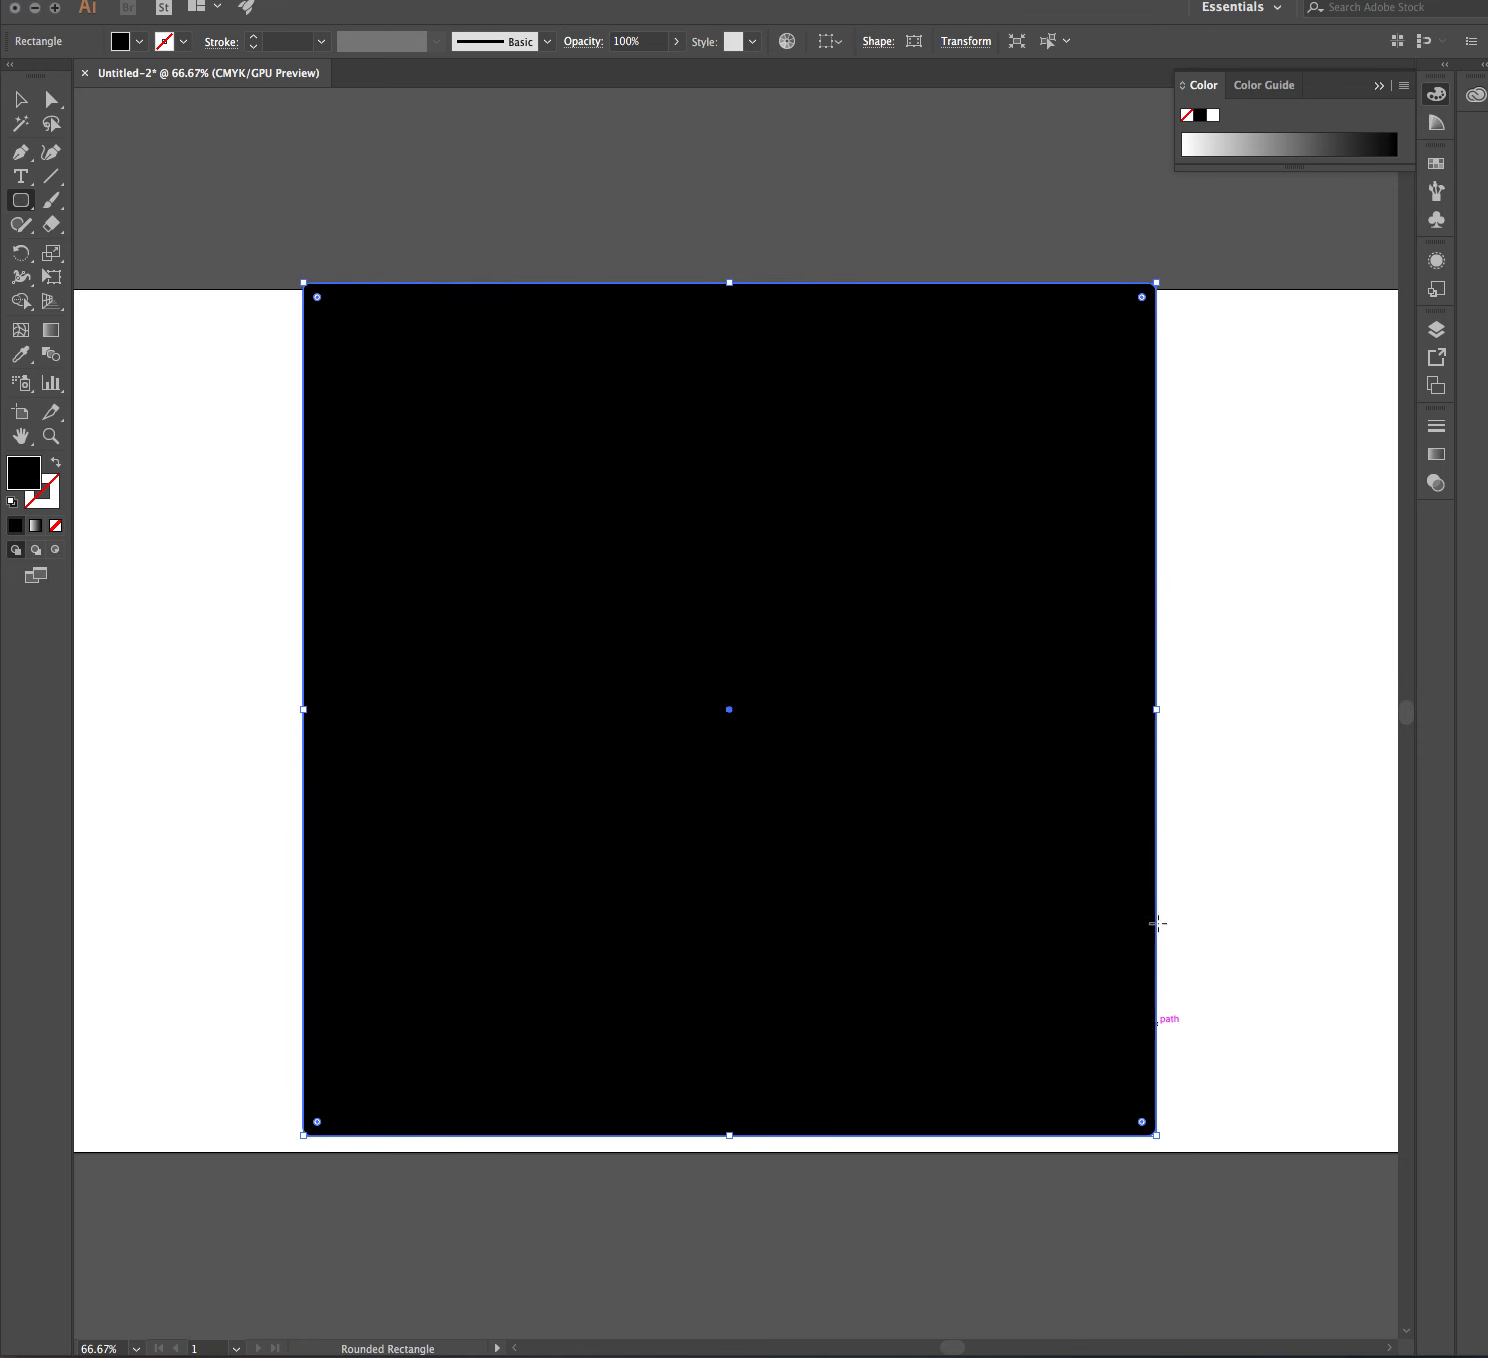
click(140, 43)
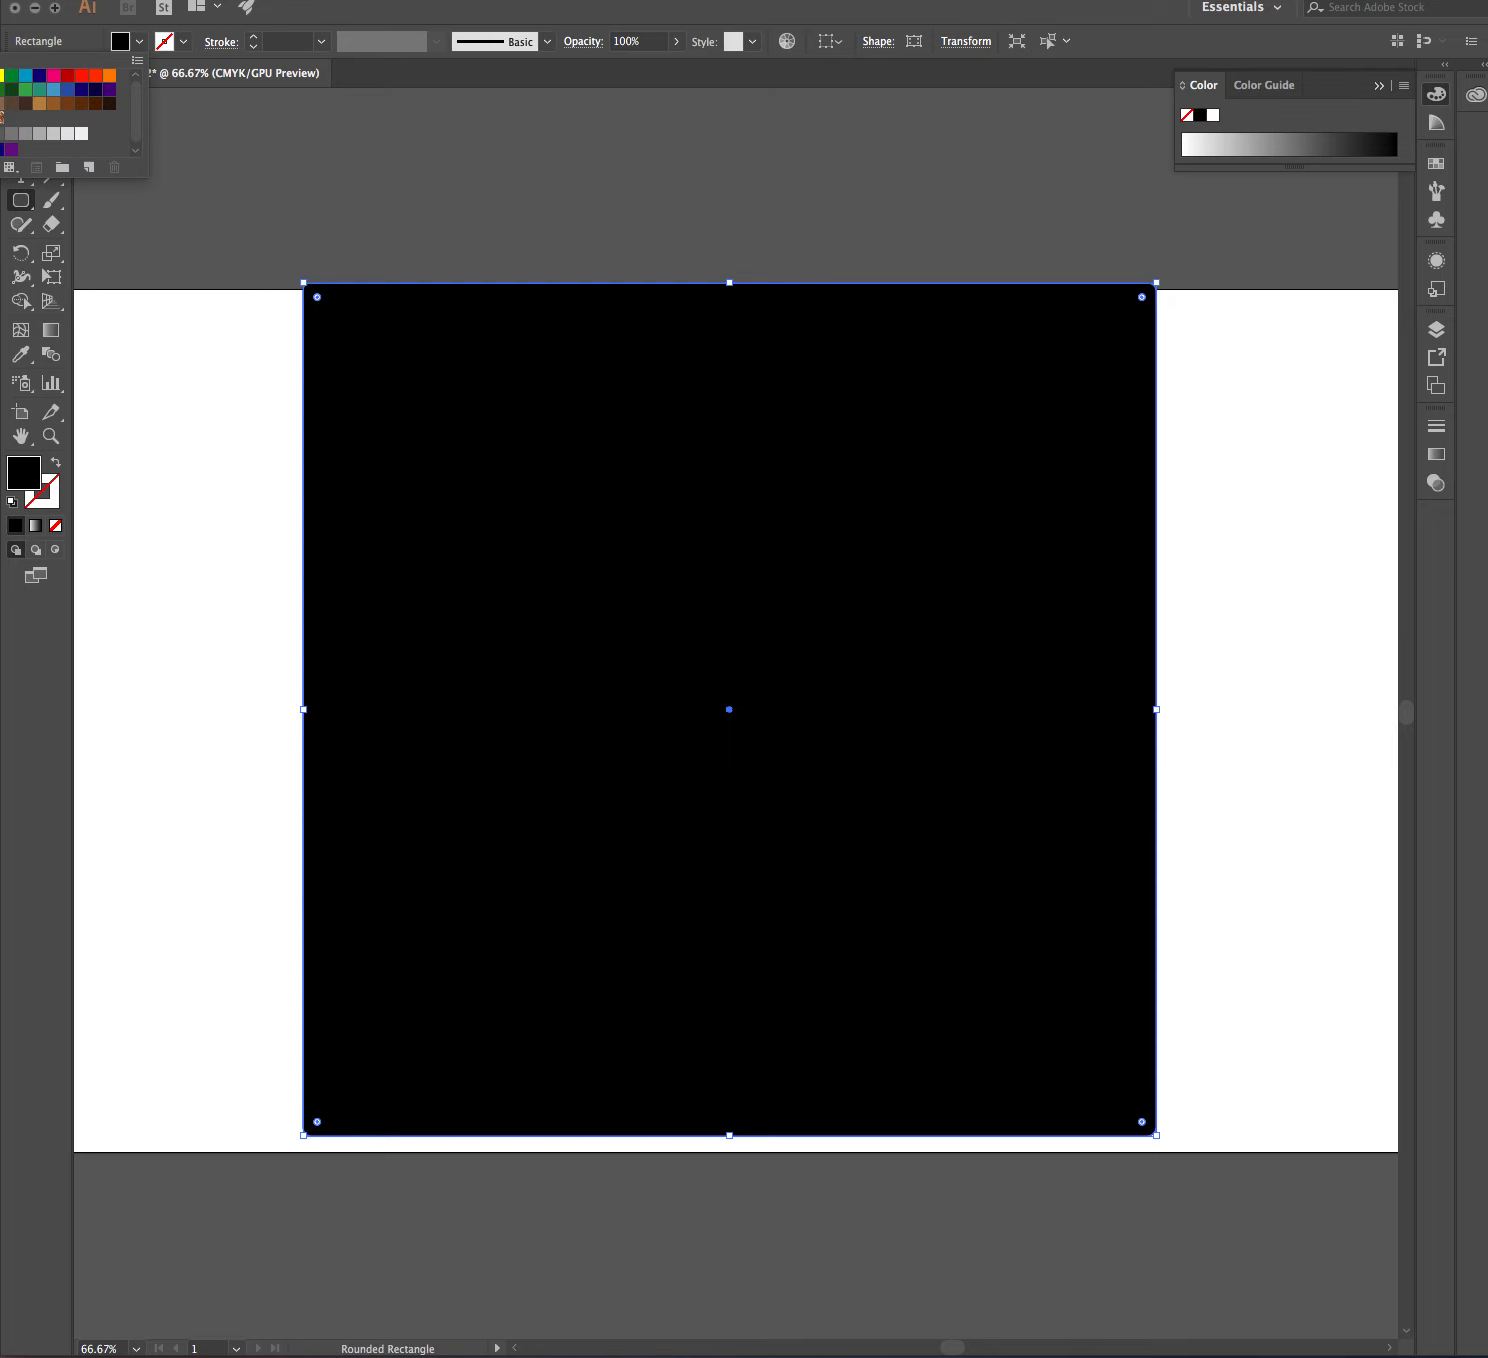
click(0, 75)
Step: Give the rounded rectangle a CMYK Red swatch stroke and redefine that swatch in RGB mode as 255, 0, 0
click(184, 44)
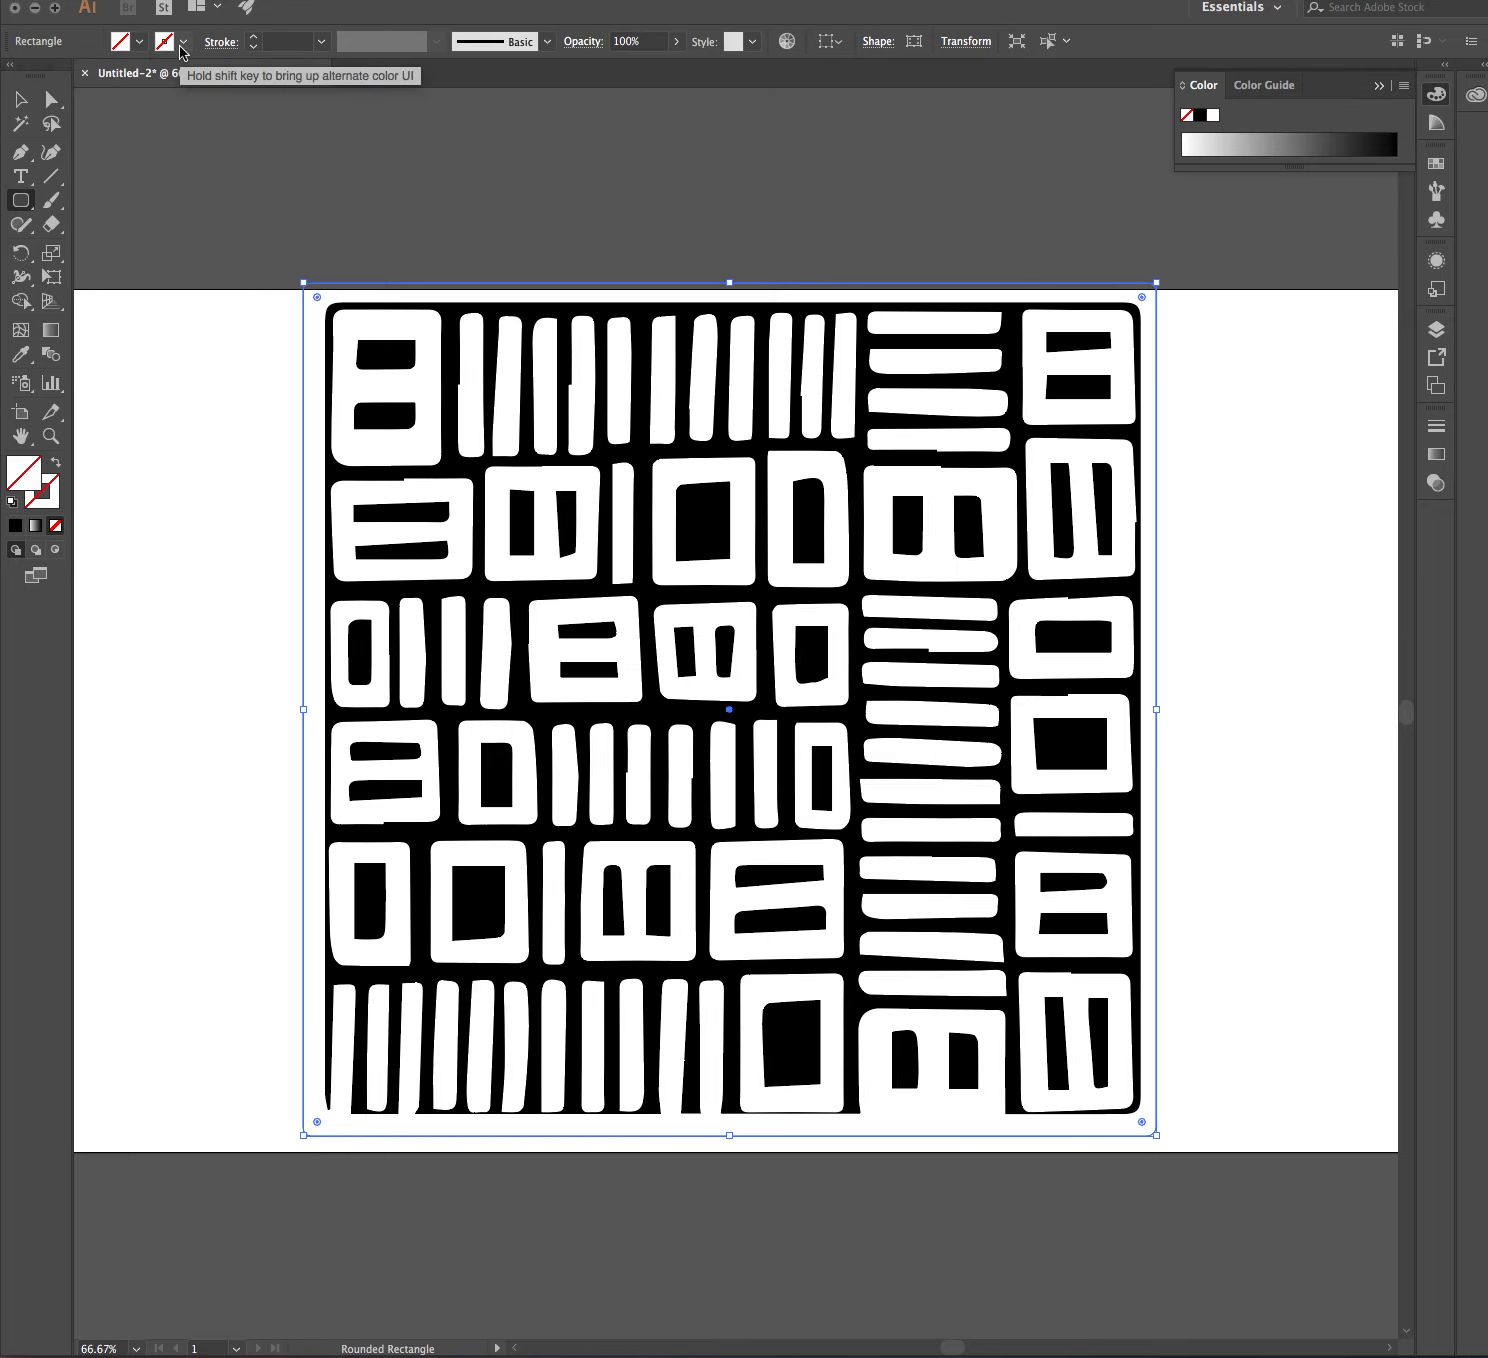
click(184, 44)
double_click(27, 75)
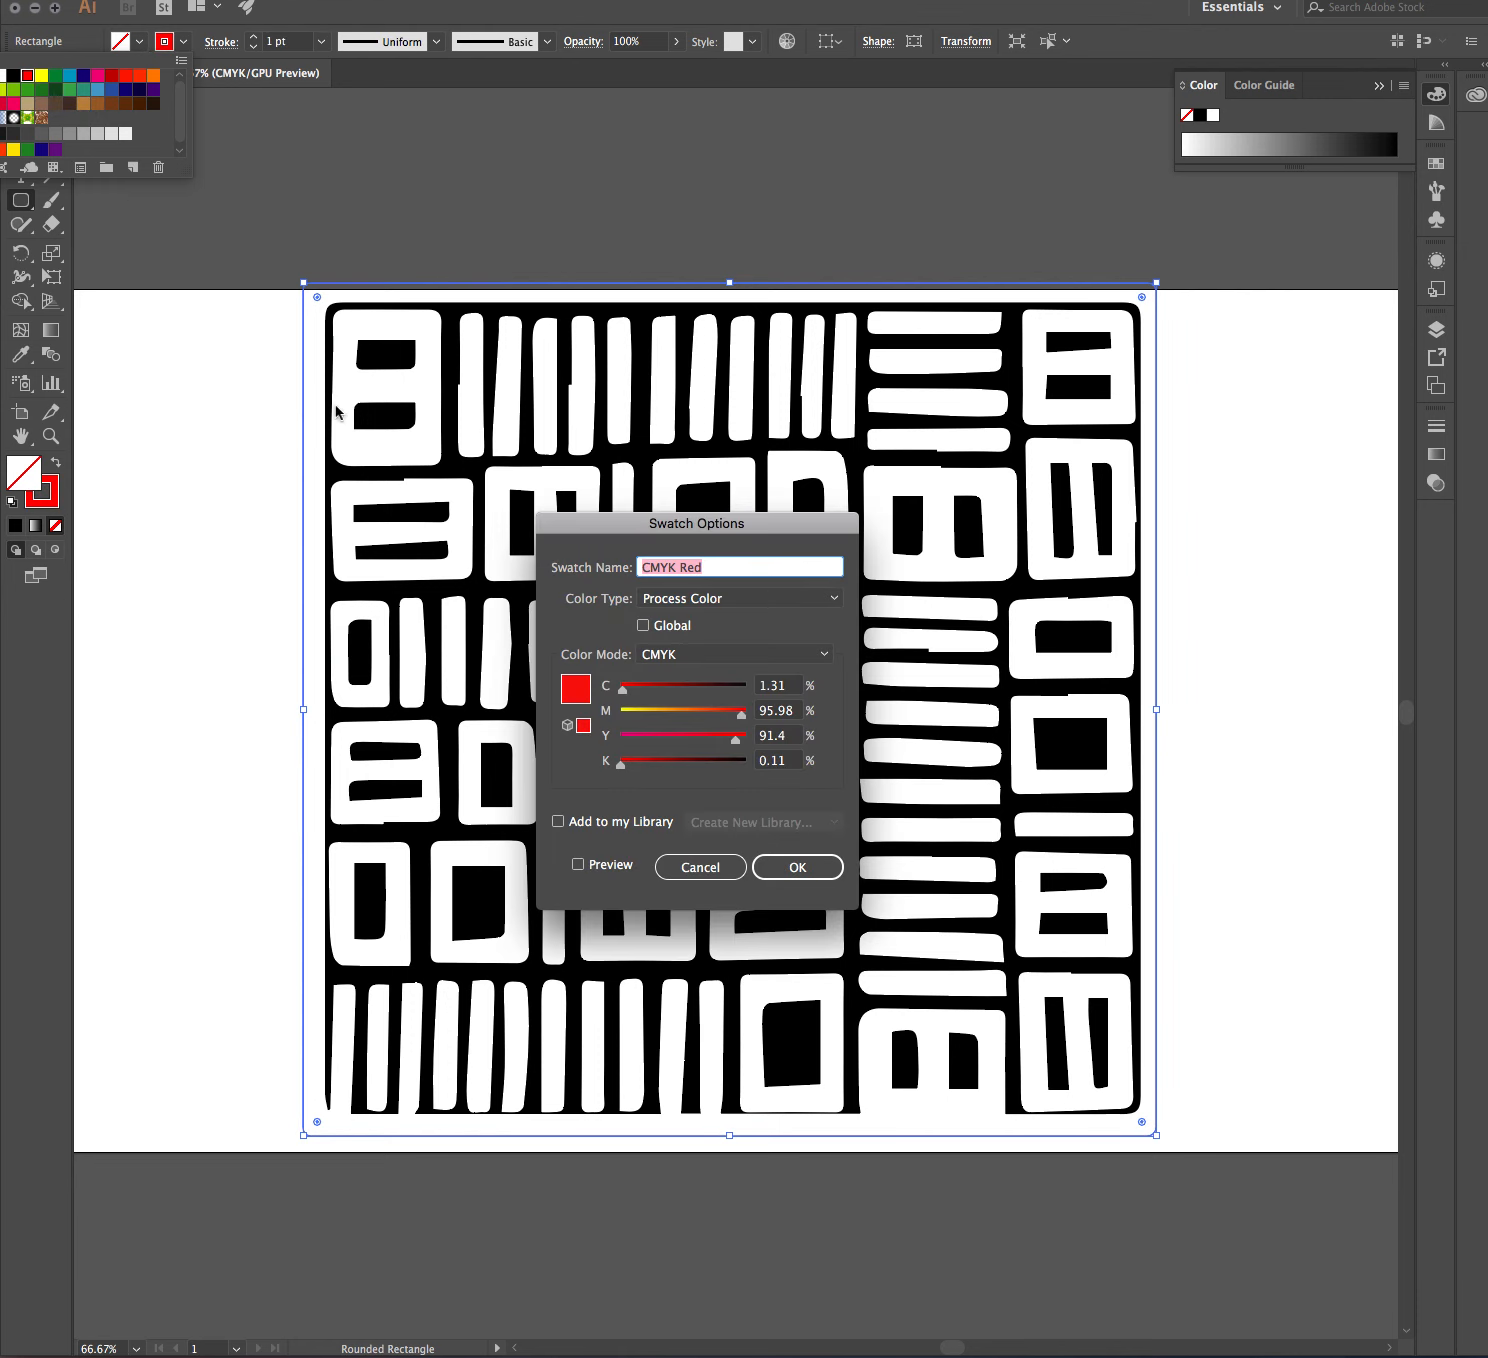
click(730, 655)
click(702, 698)
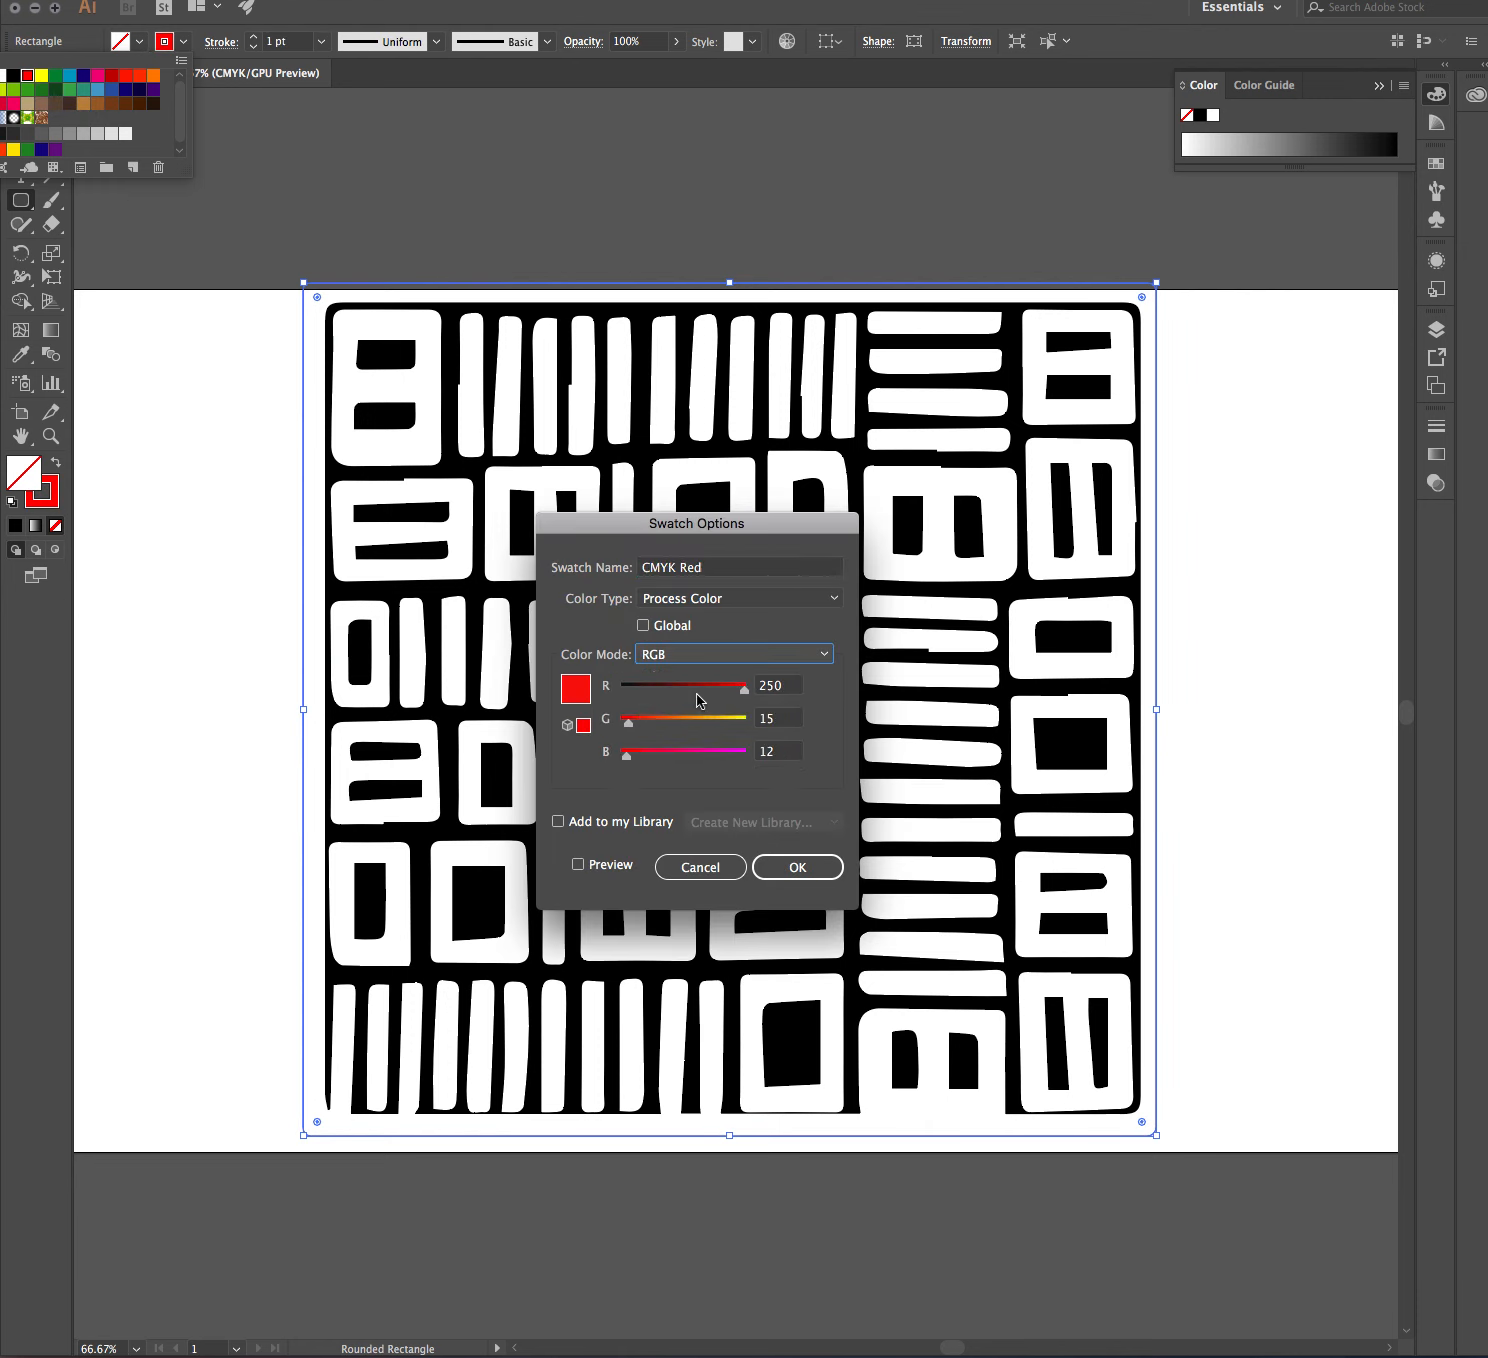
click(783, 688)
text(2)
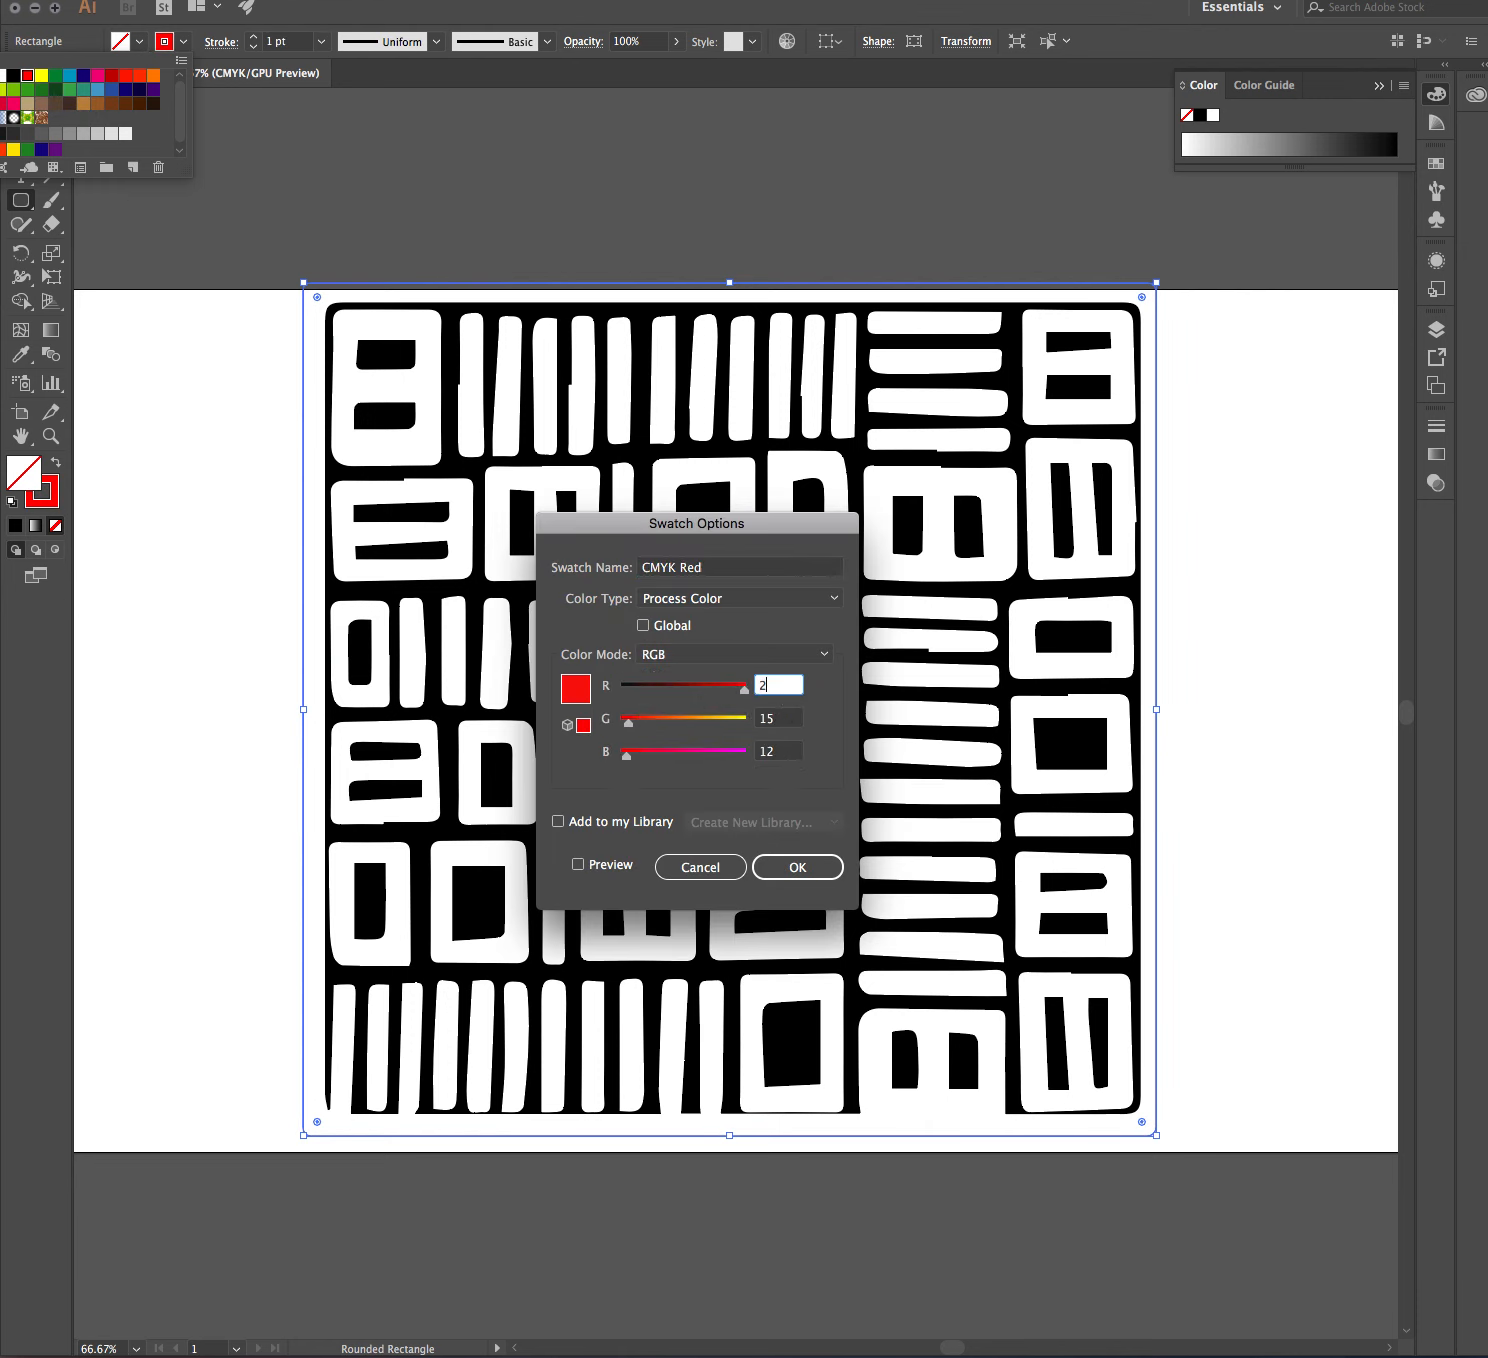
key(Tab)
text(0)
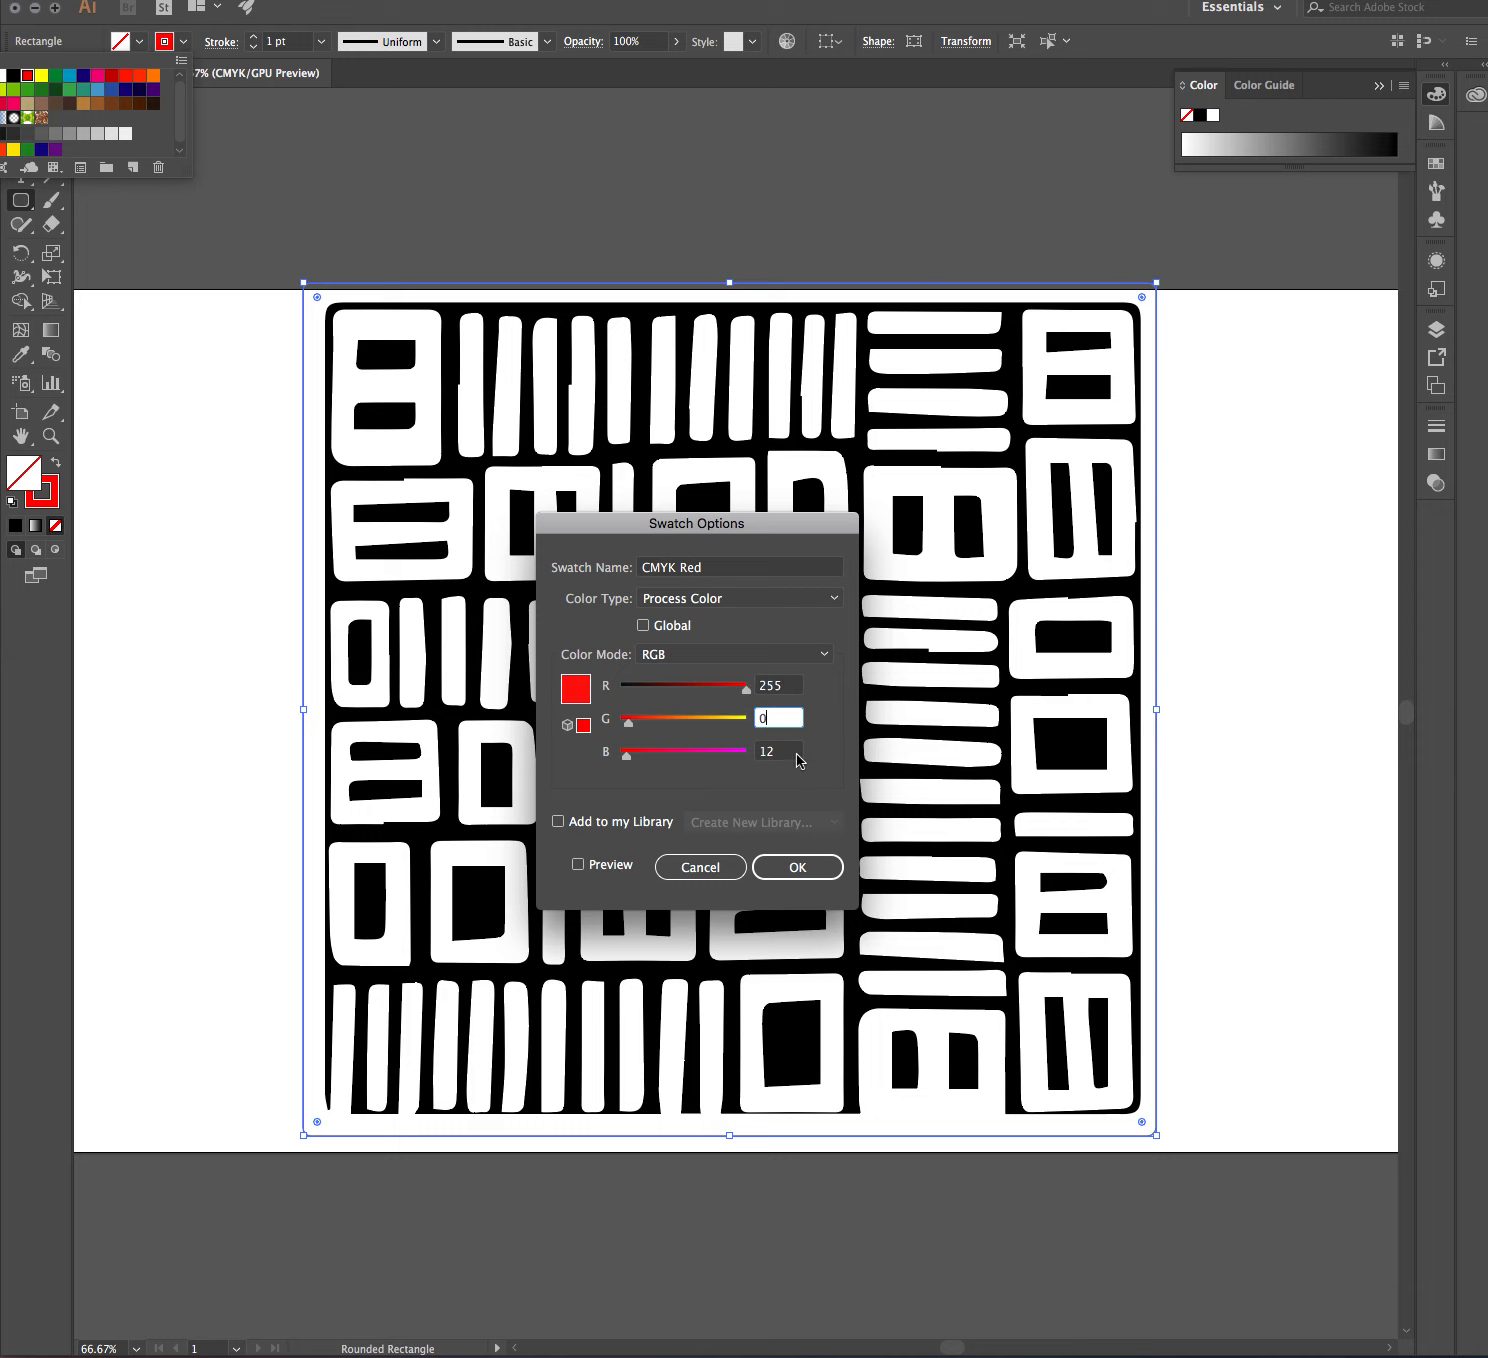
key(Tab)
text(0)
click(836, 882)
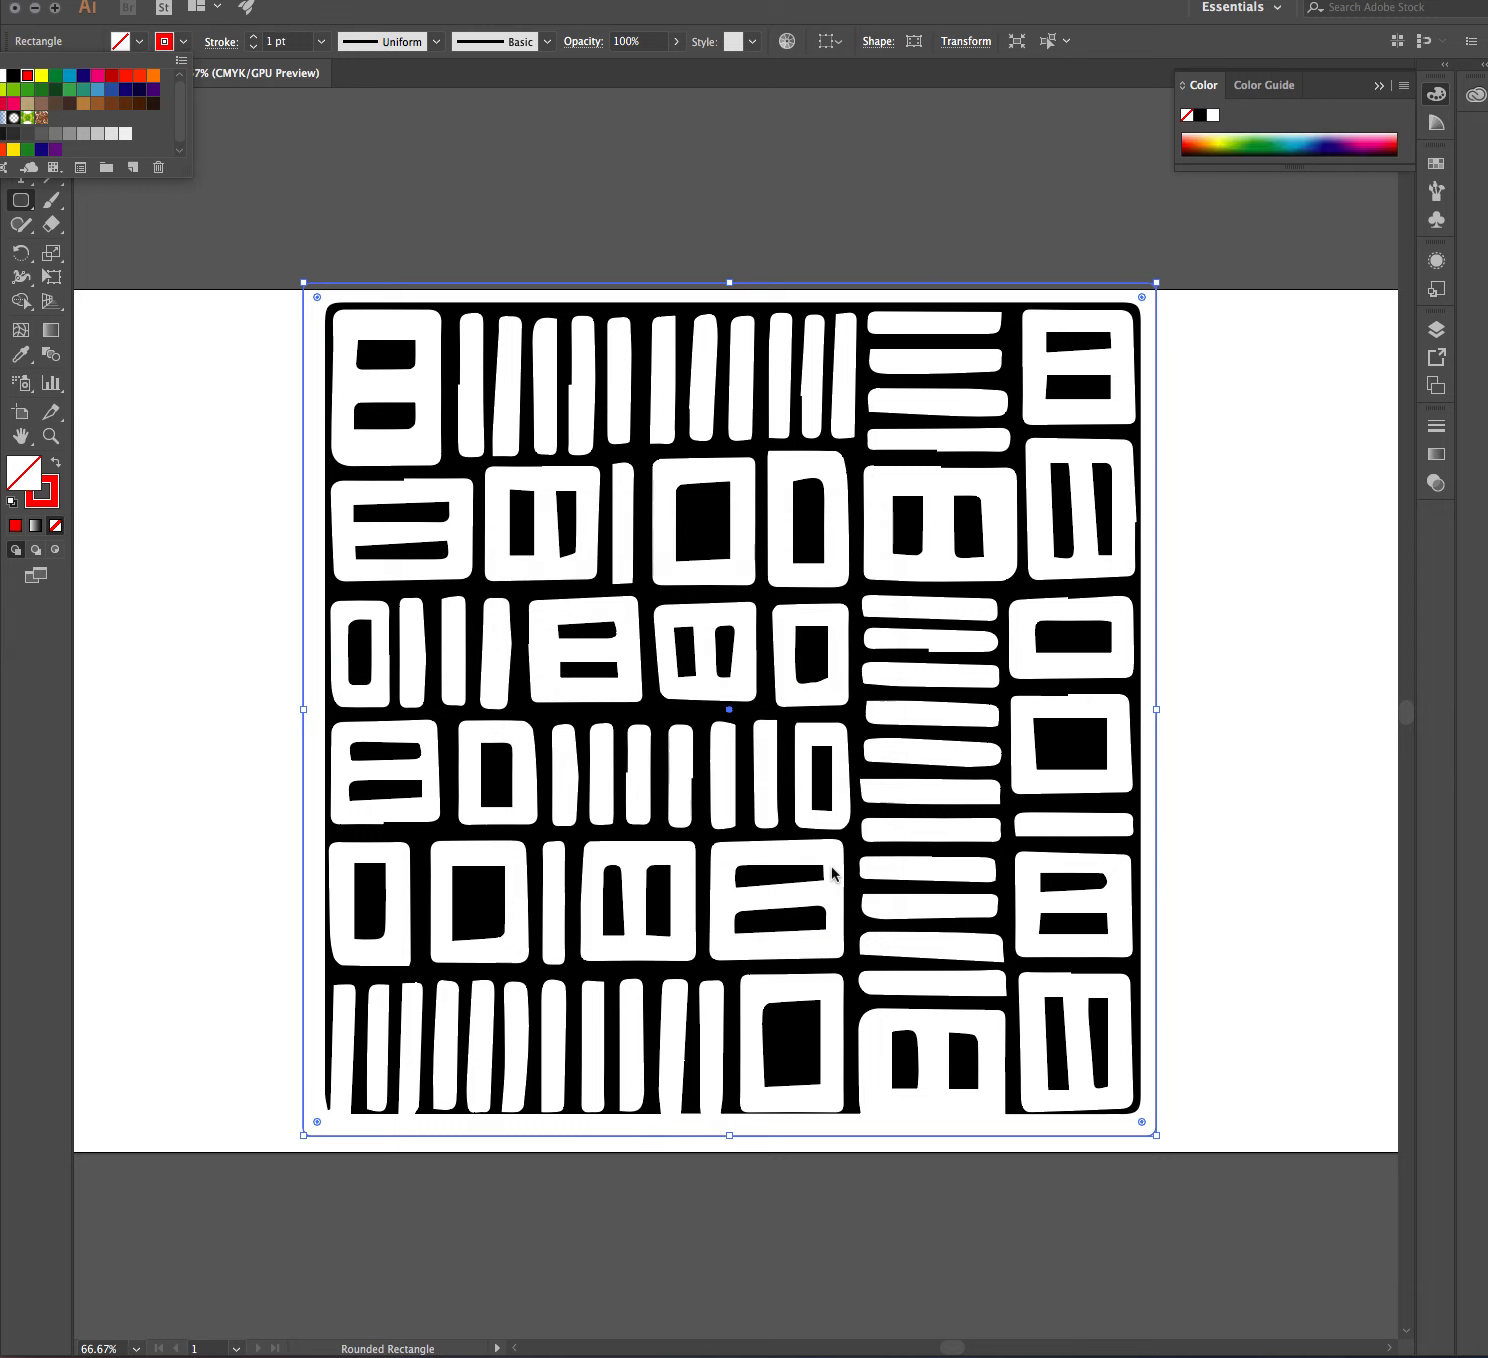
Step: Set the rounded rectangle's stroke weight to 0.01 pt
click(279, 44)
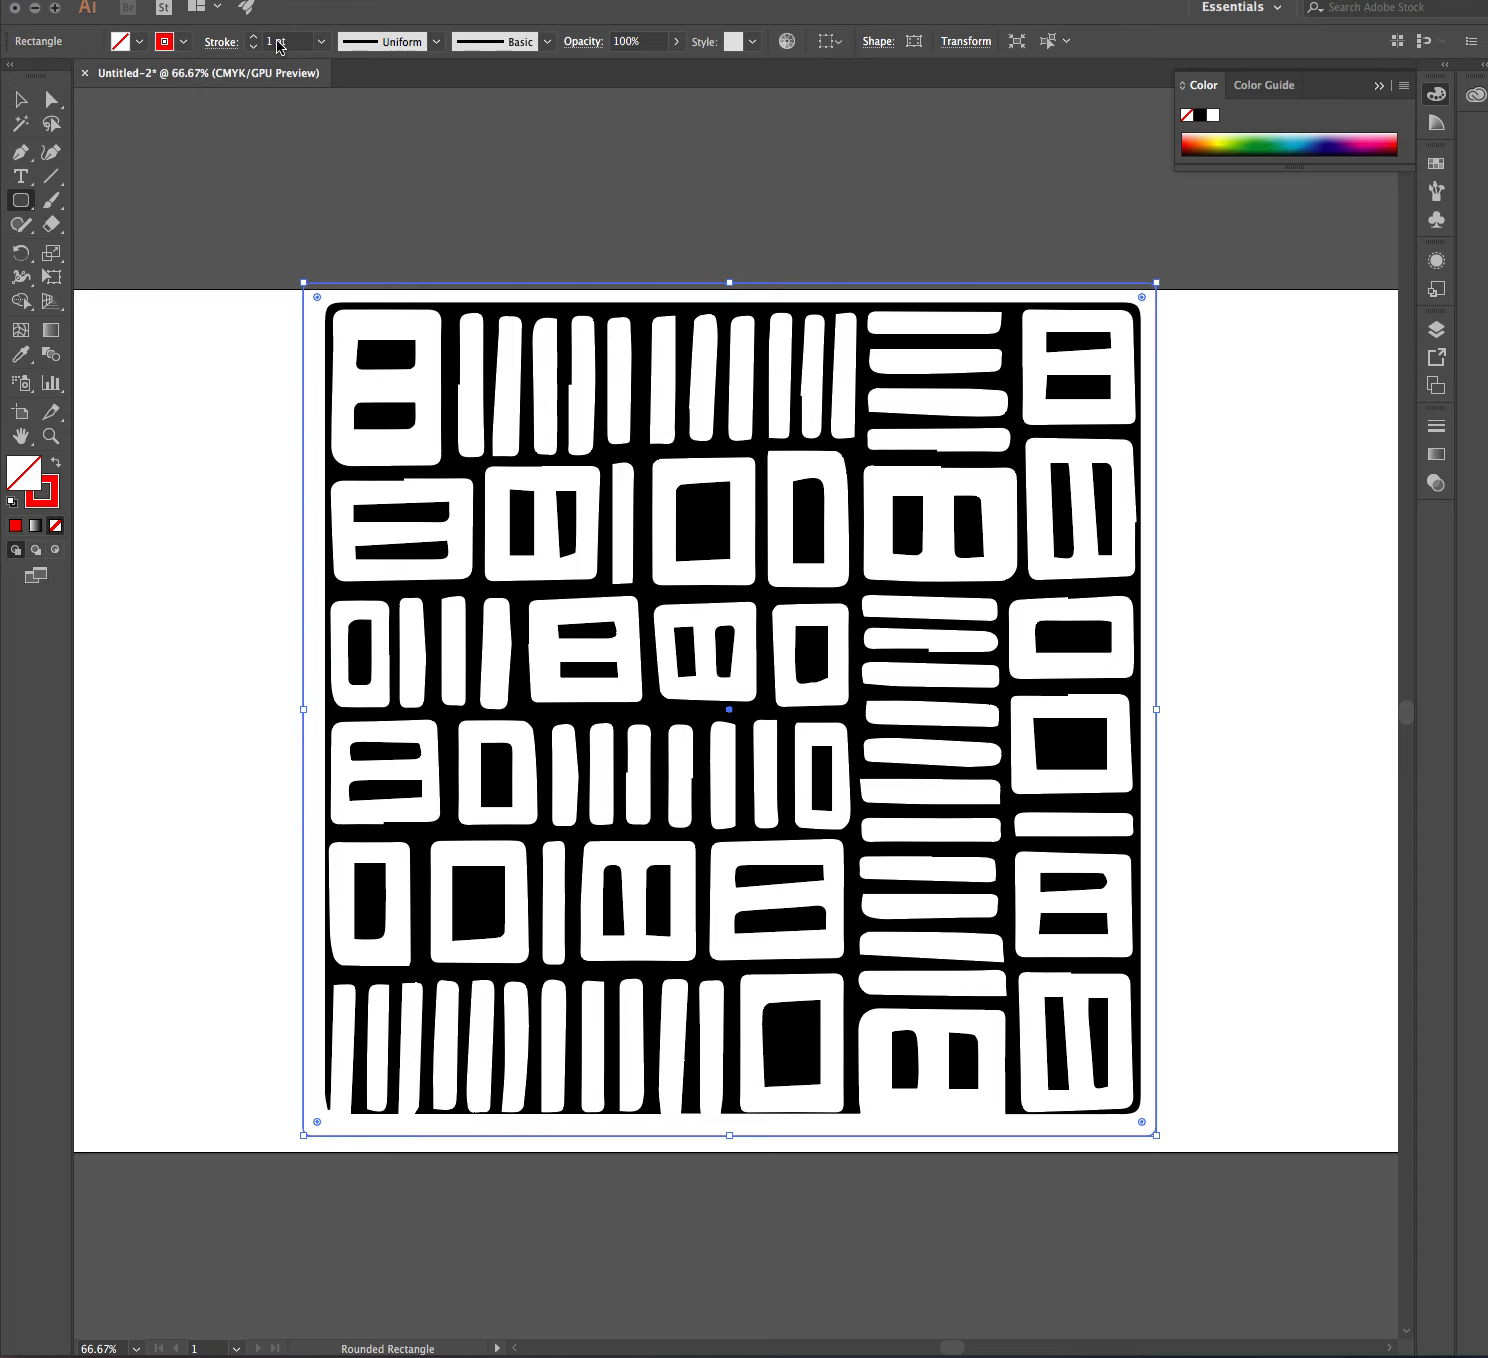
click(272, 42)
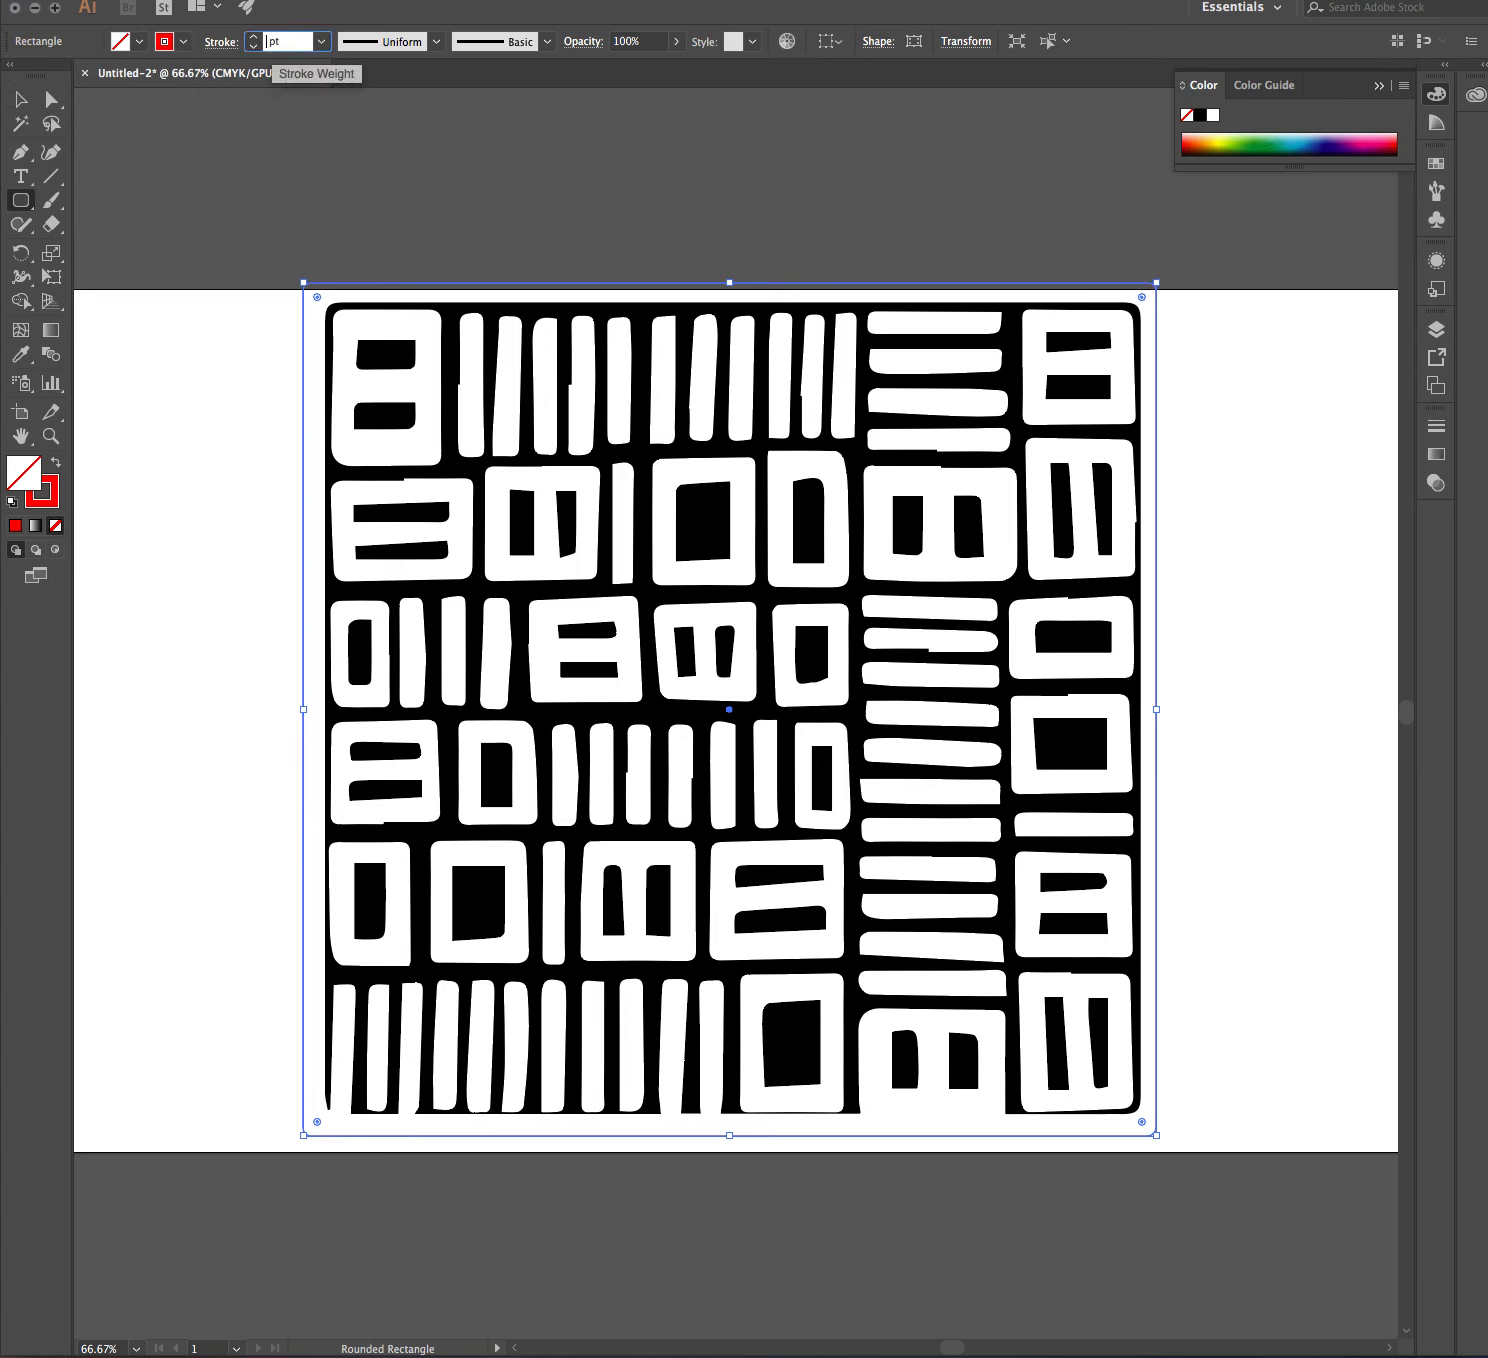
key(Return)
Step: Resize the rounded rectangle from its corners and upper edge to fit closely around the pattern's outer border
click(20, 99)
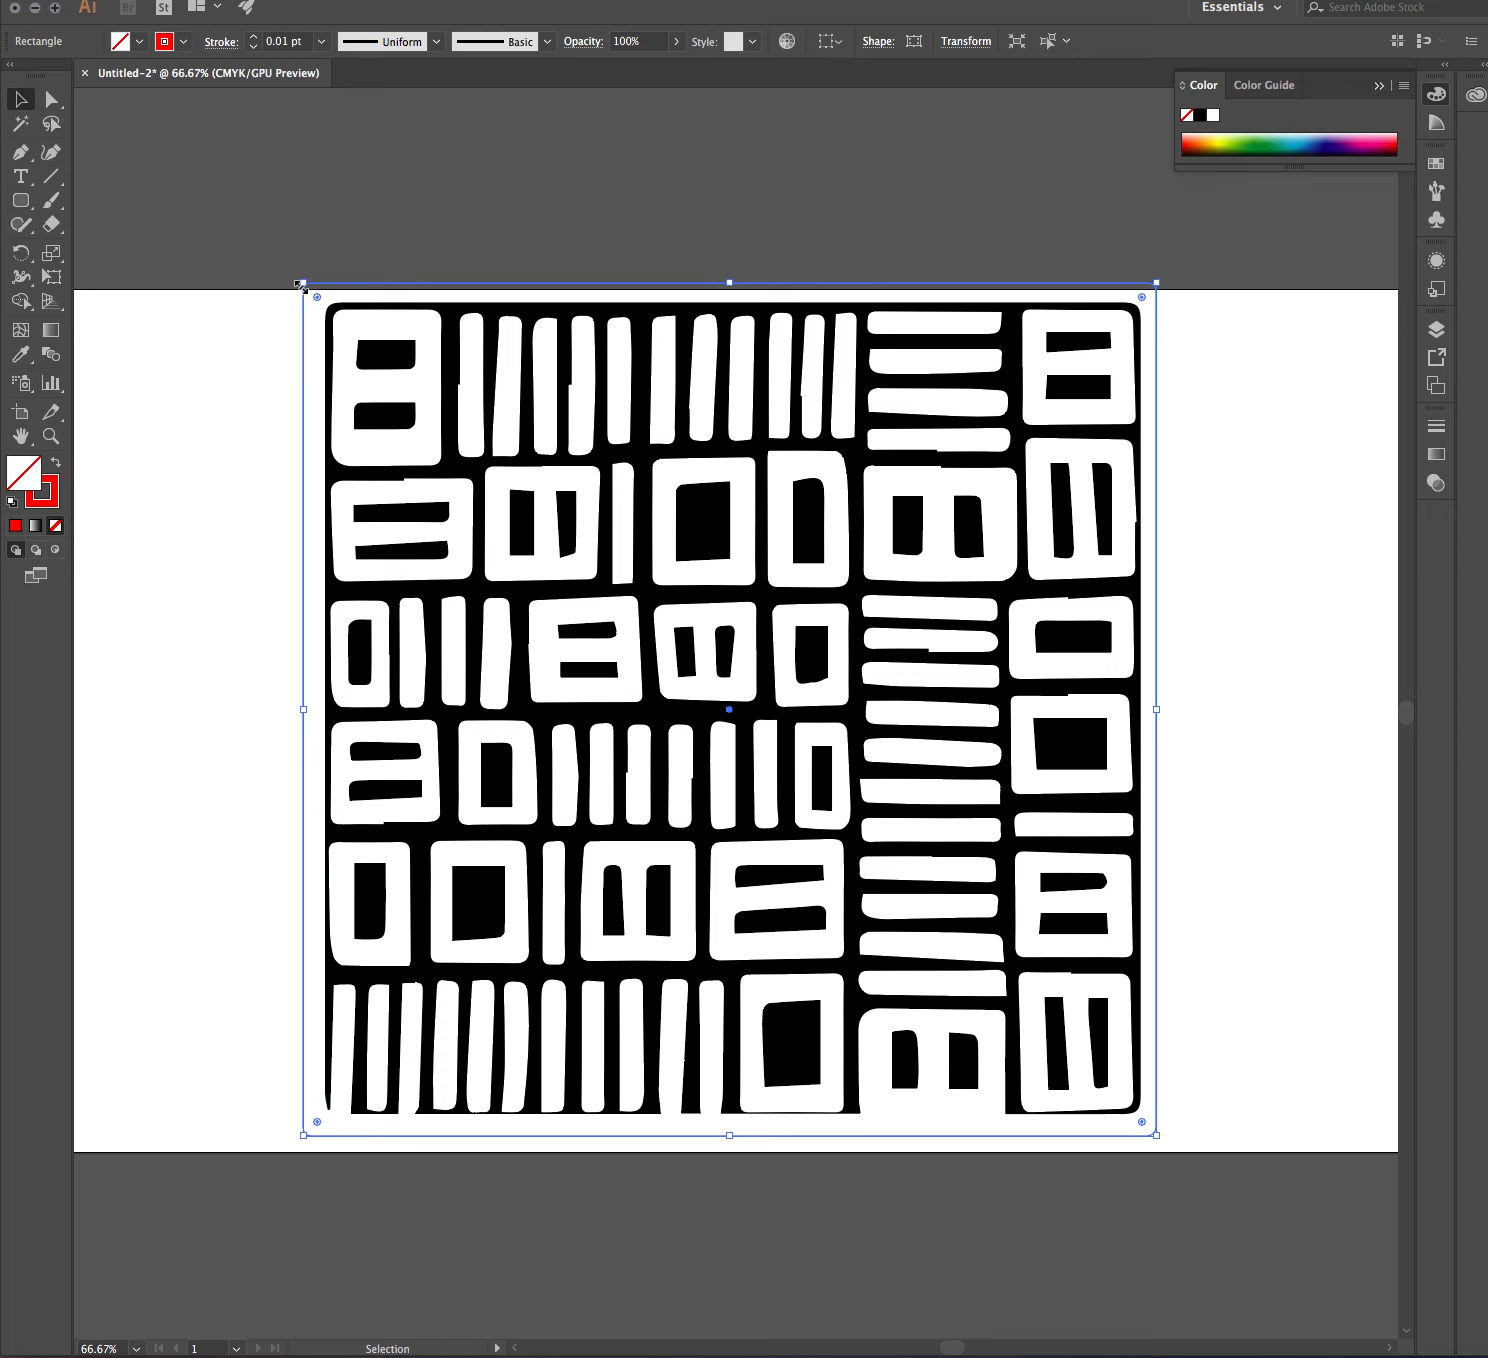
drag(300, 286, 321, 295)
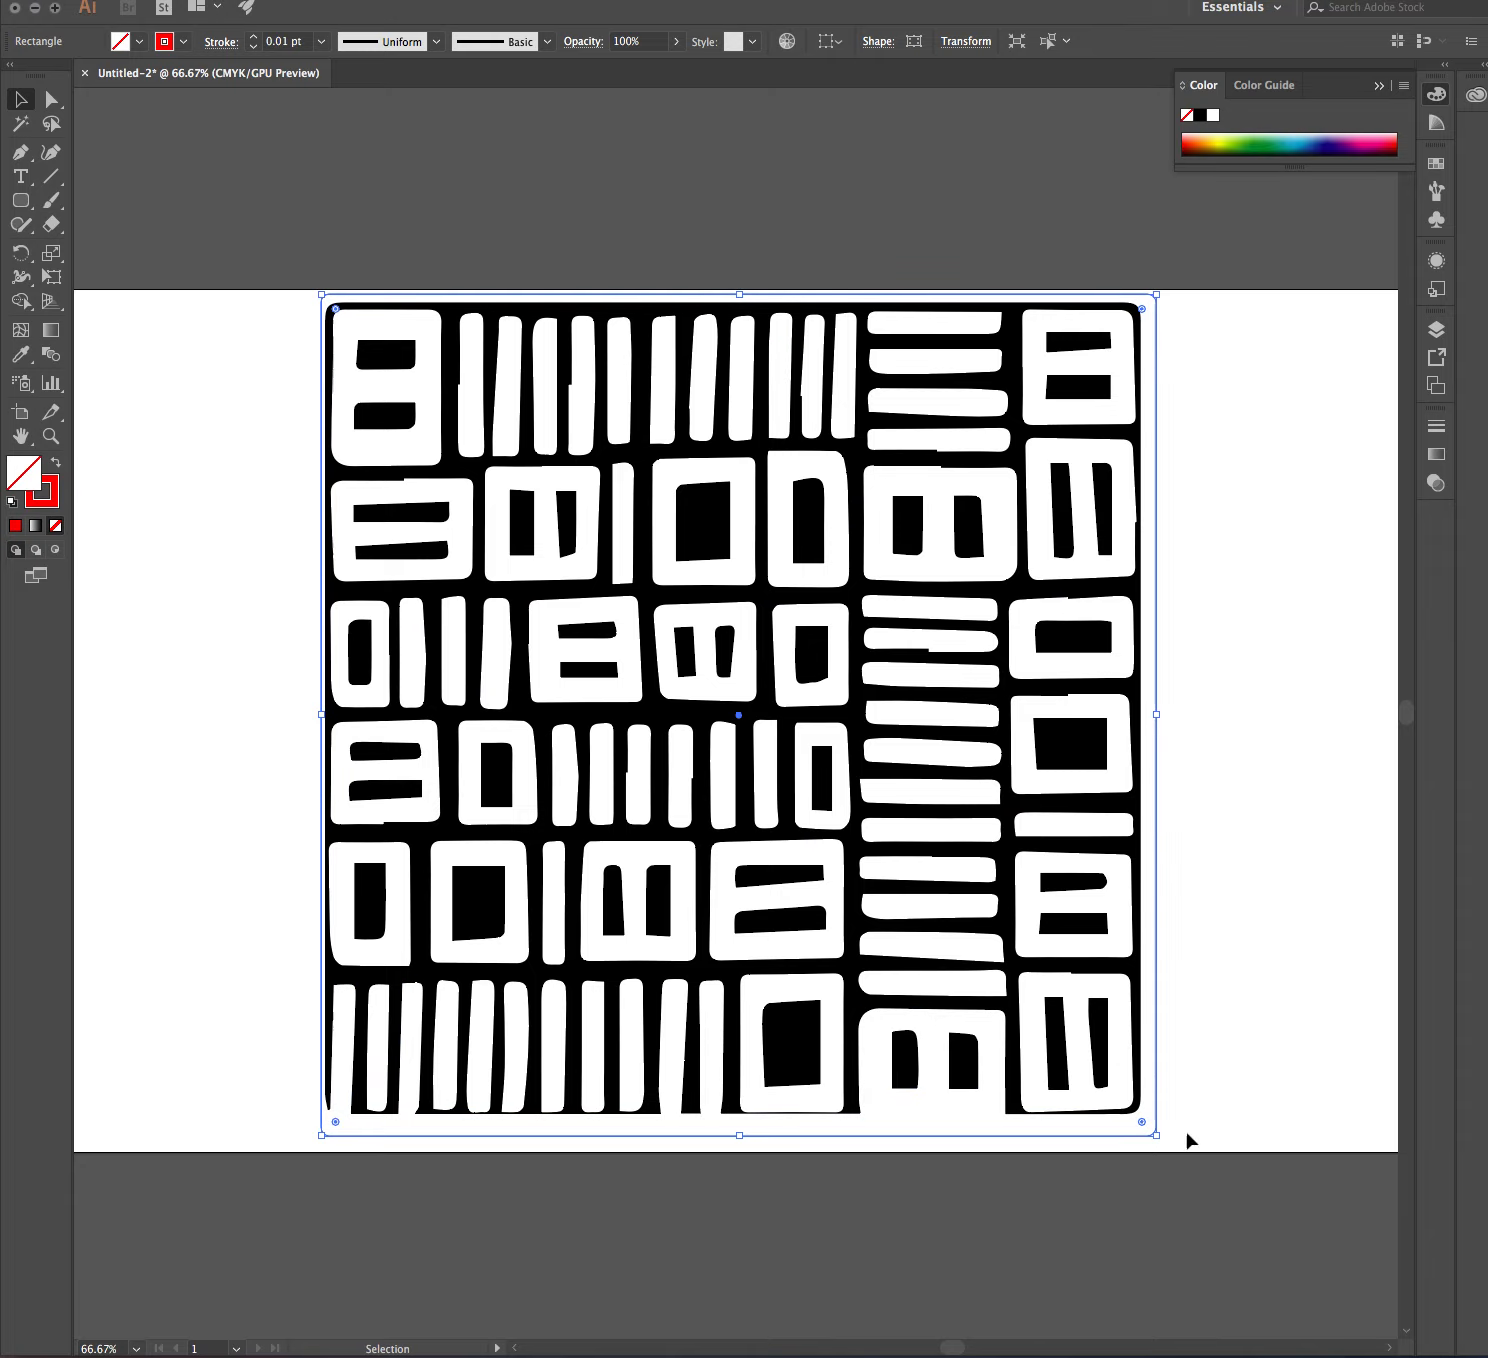
drag(1156, 1135, 1148, 1119)
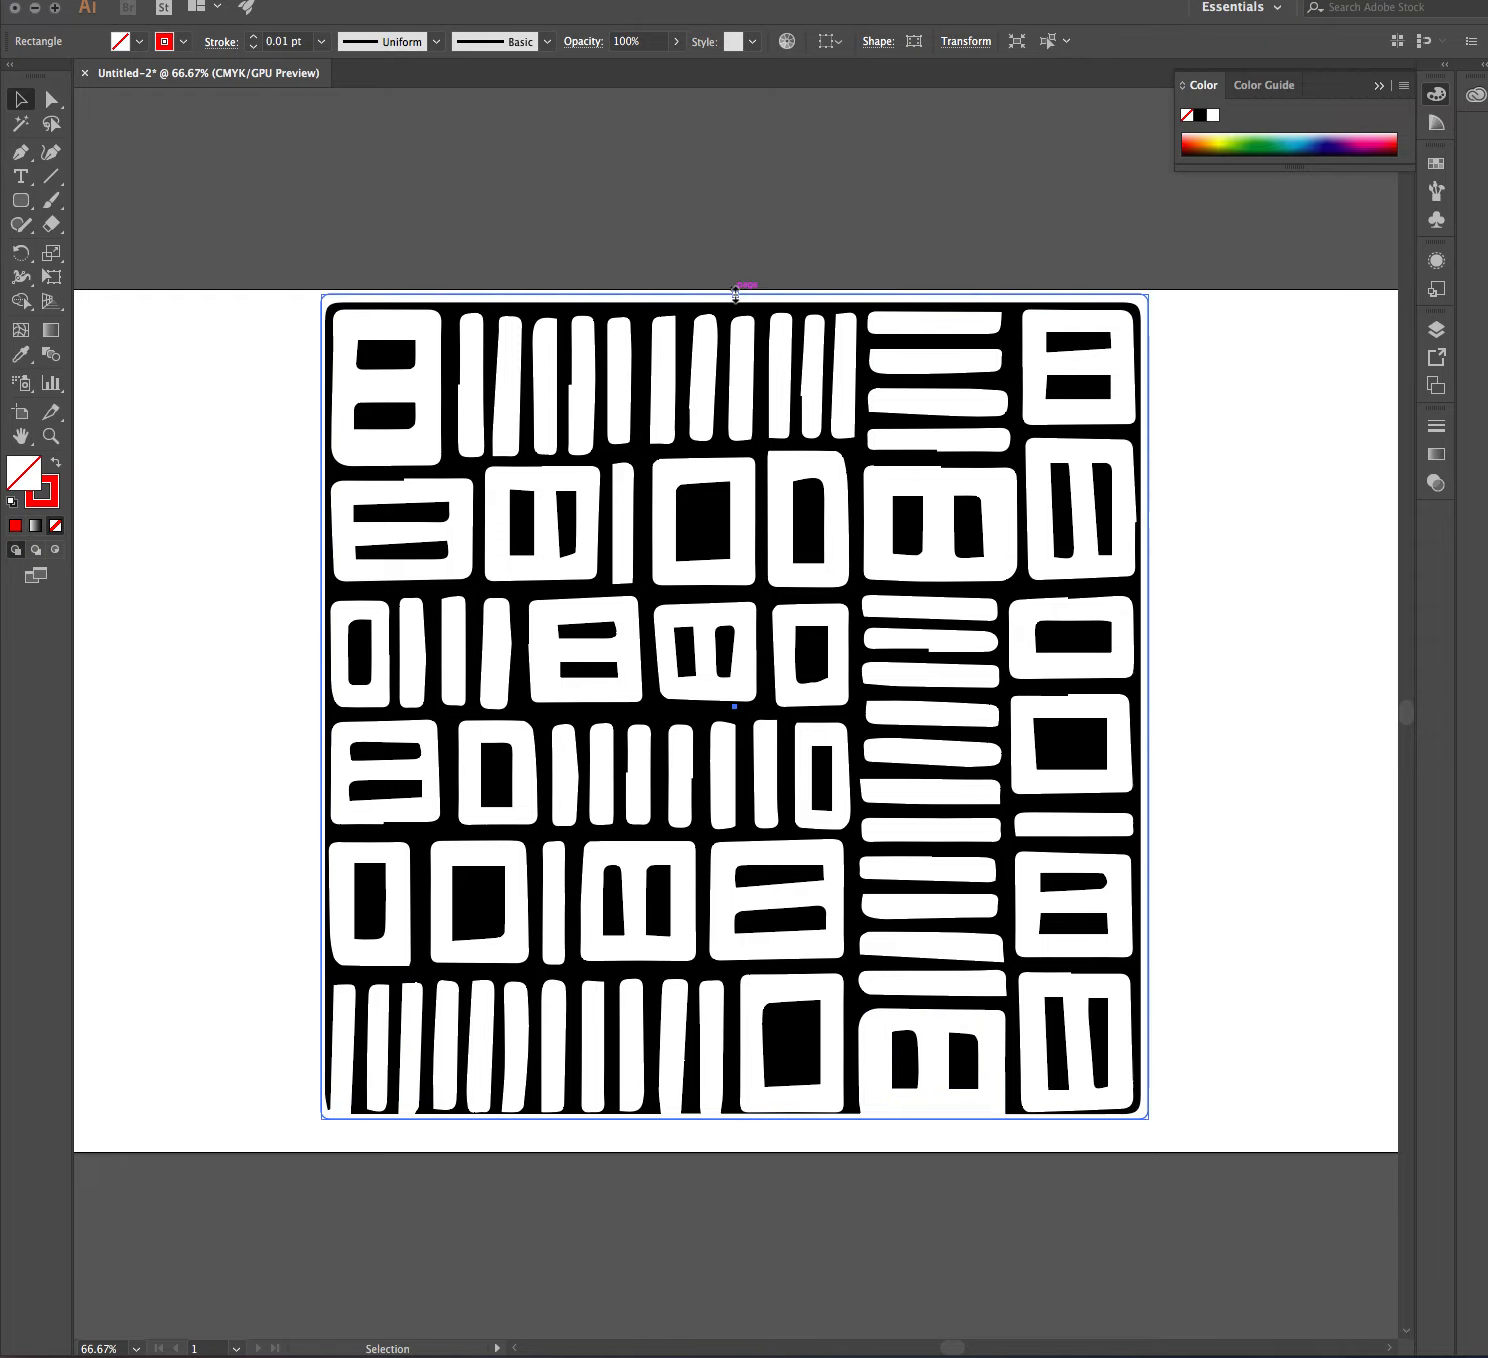
drag(735, 296, 735, 295)
Step: Examine individual white and black shapes of the traced pattern with the Direct Selection tool
click(52, 98)
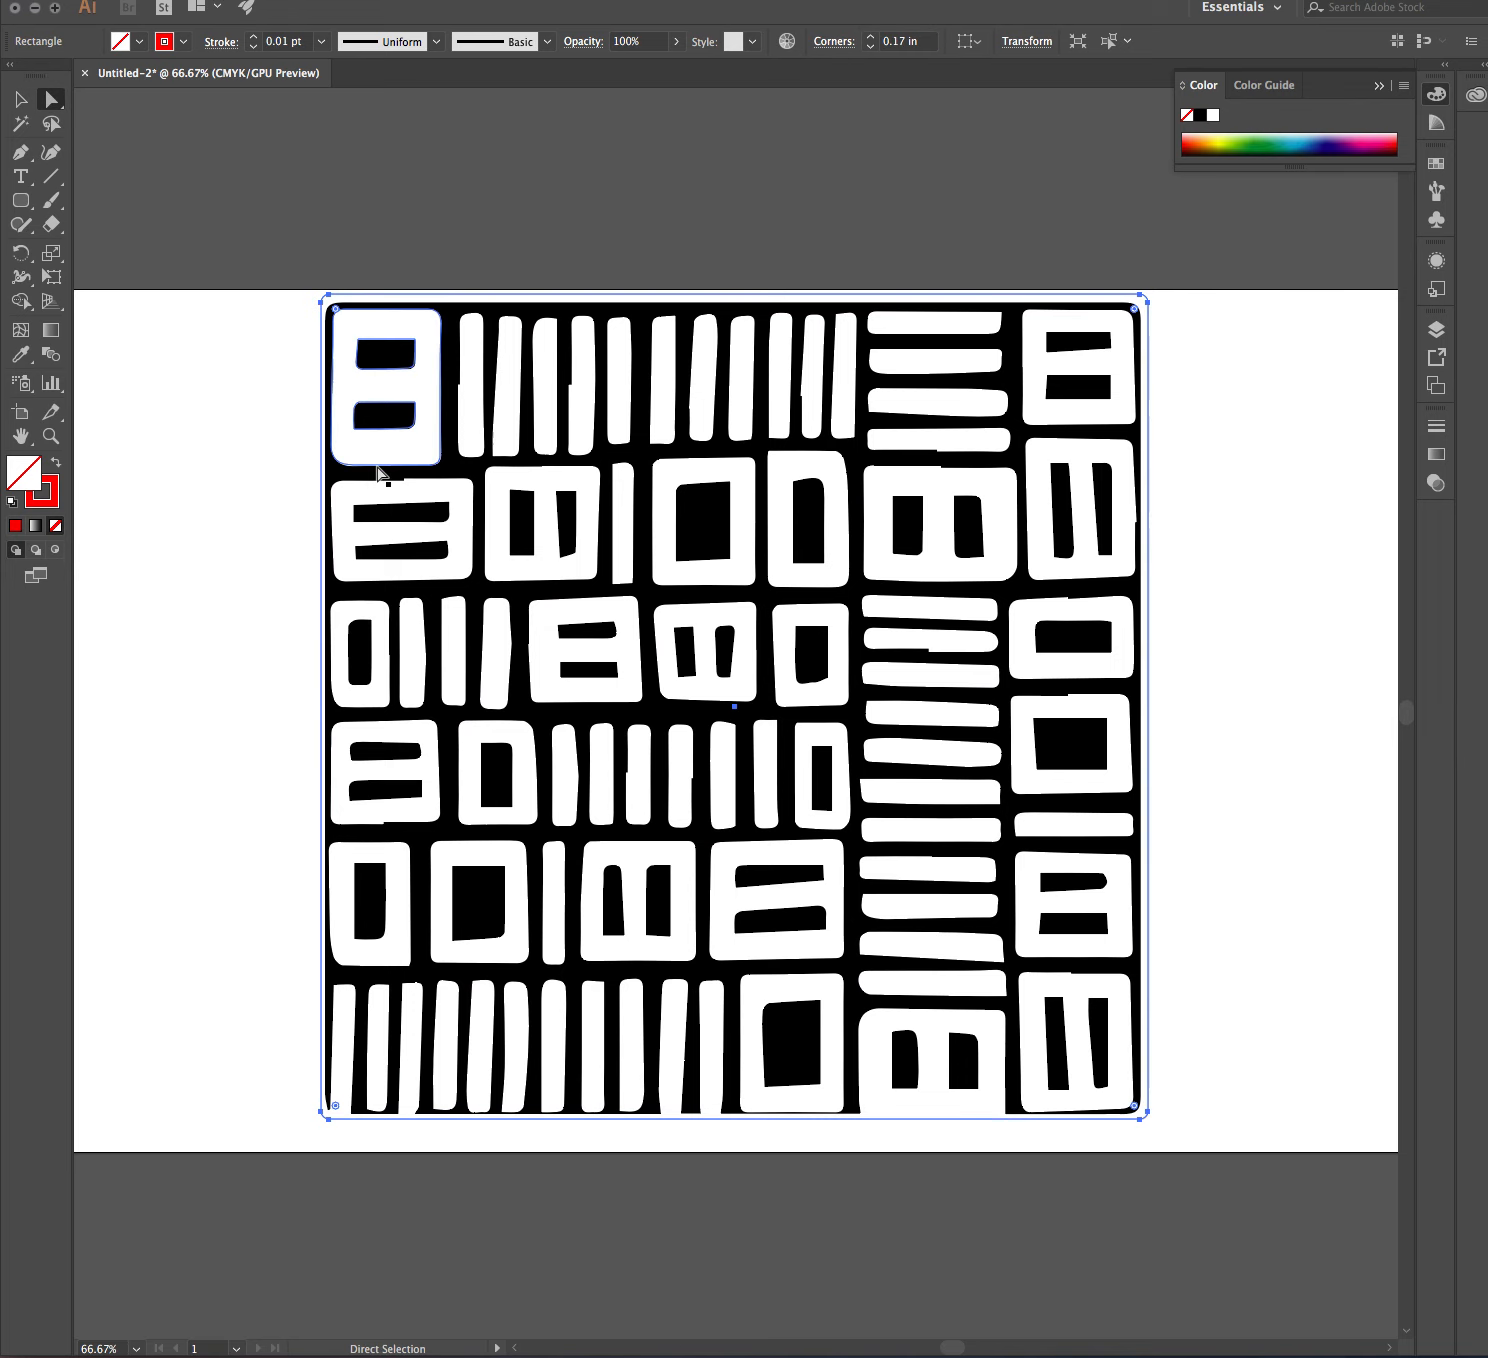
click(391, 450)
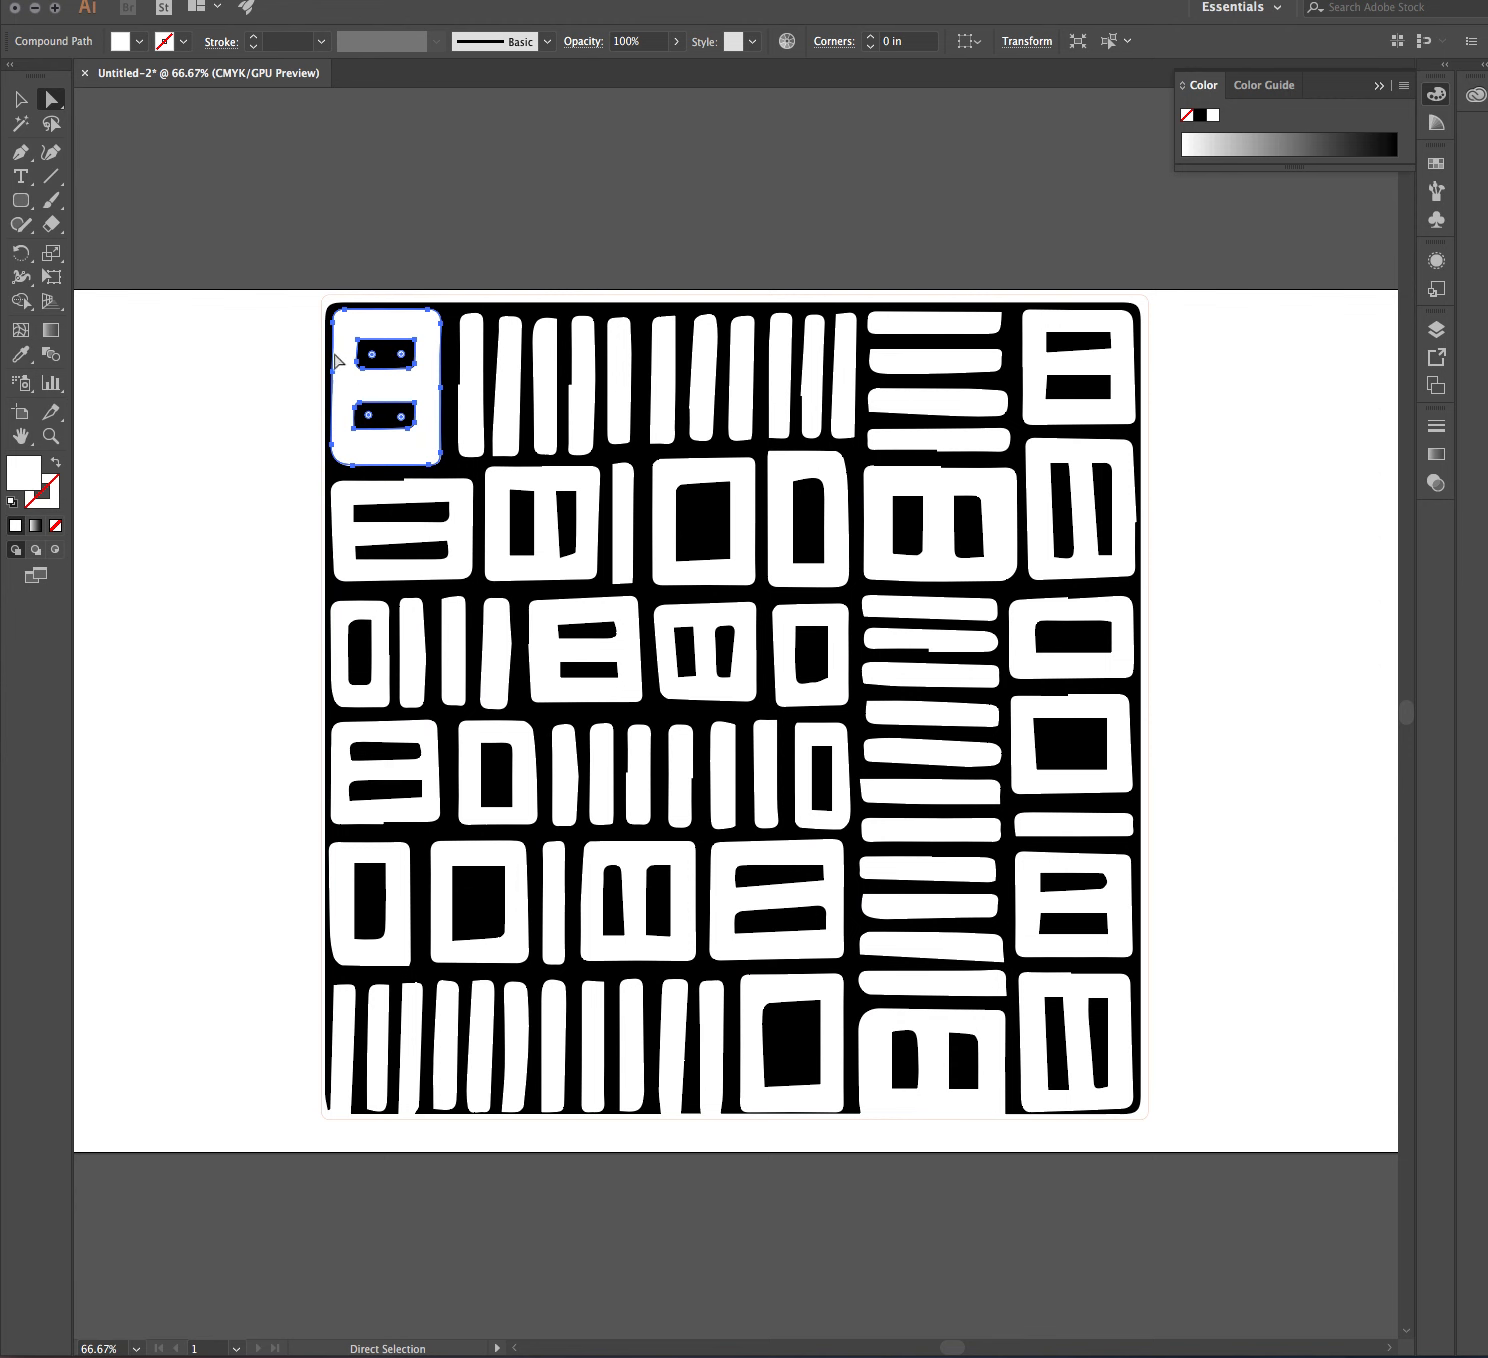
click(281, 358)
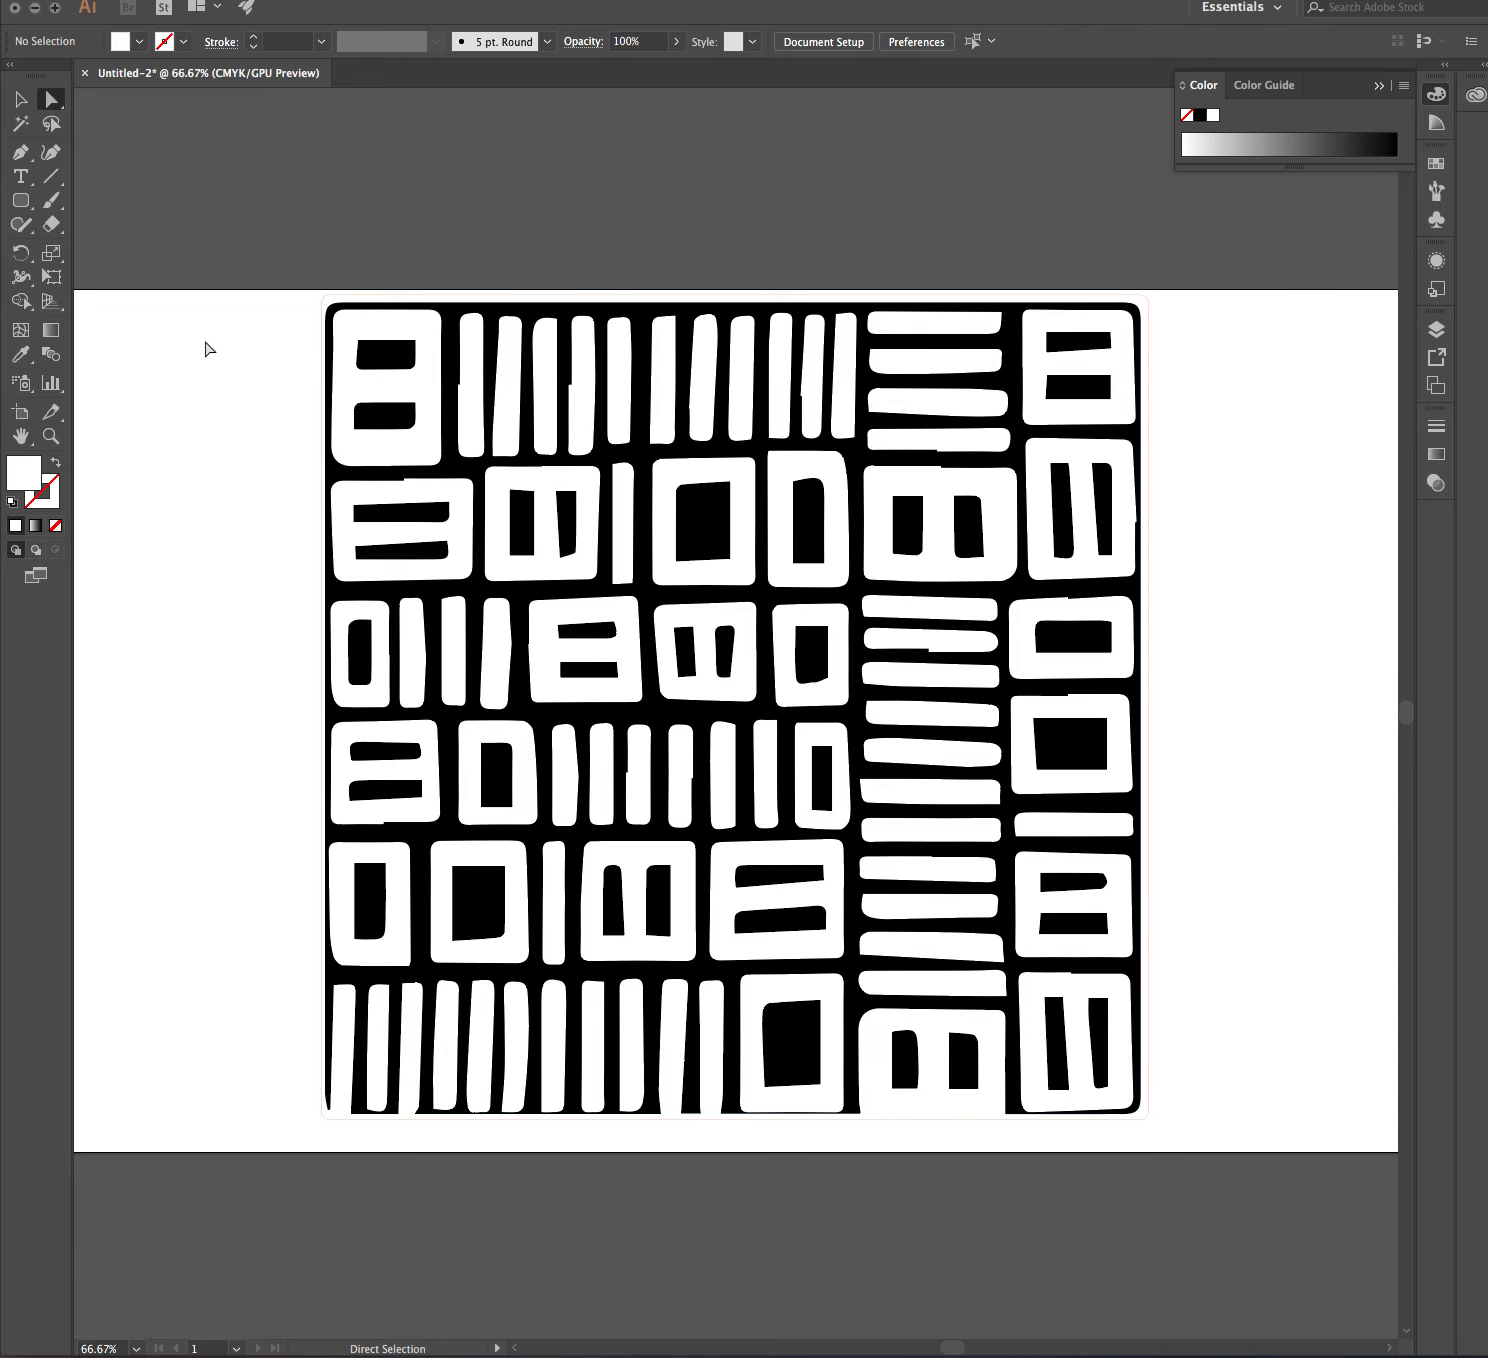
click(498, 367)
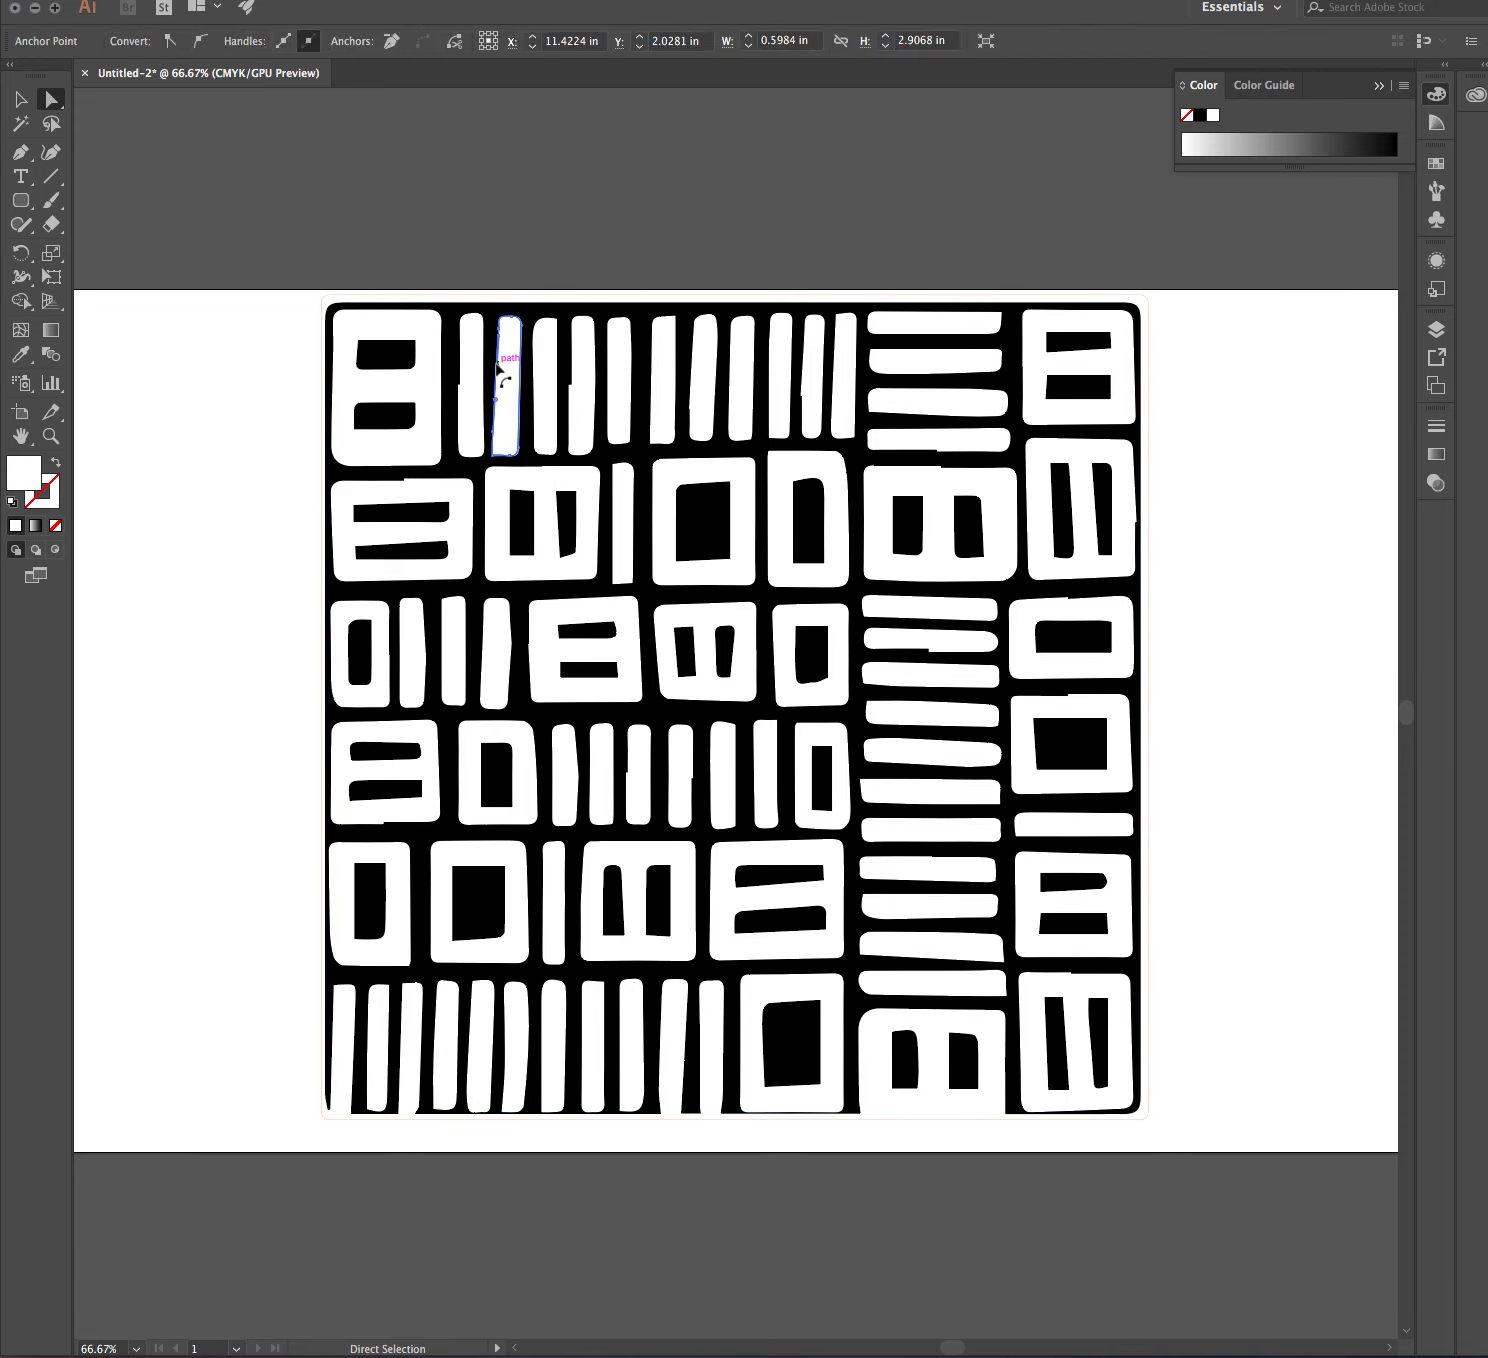
click(498, 367)
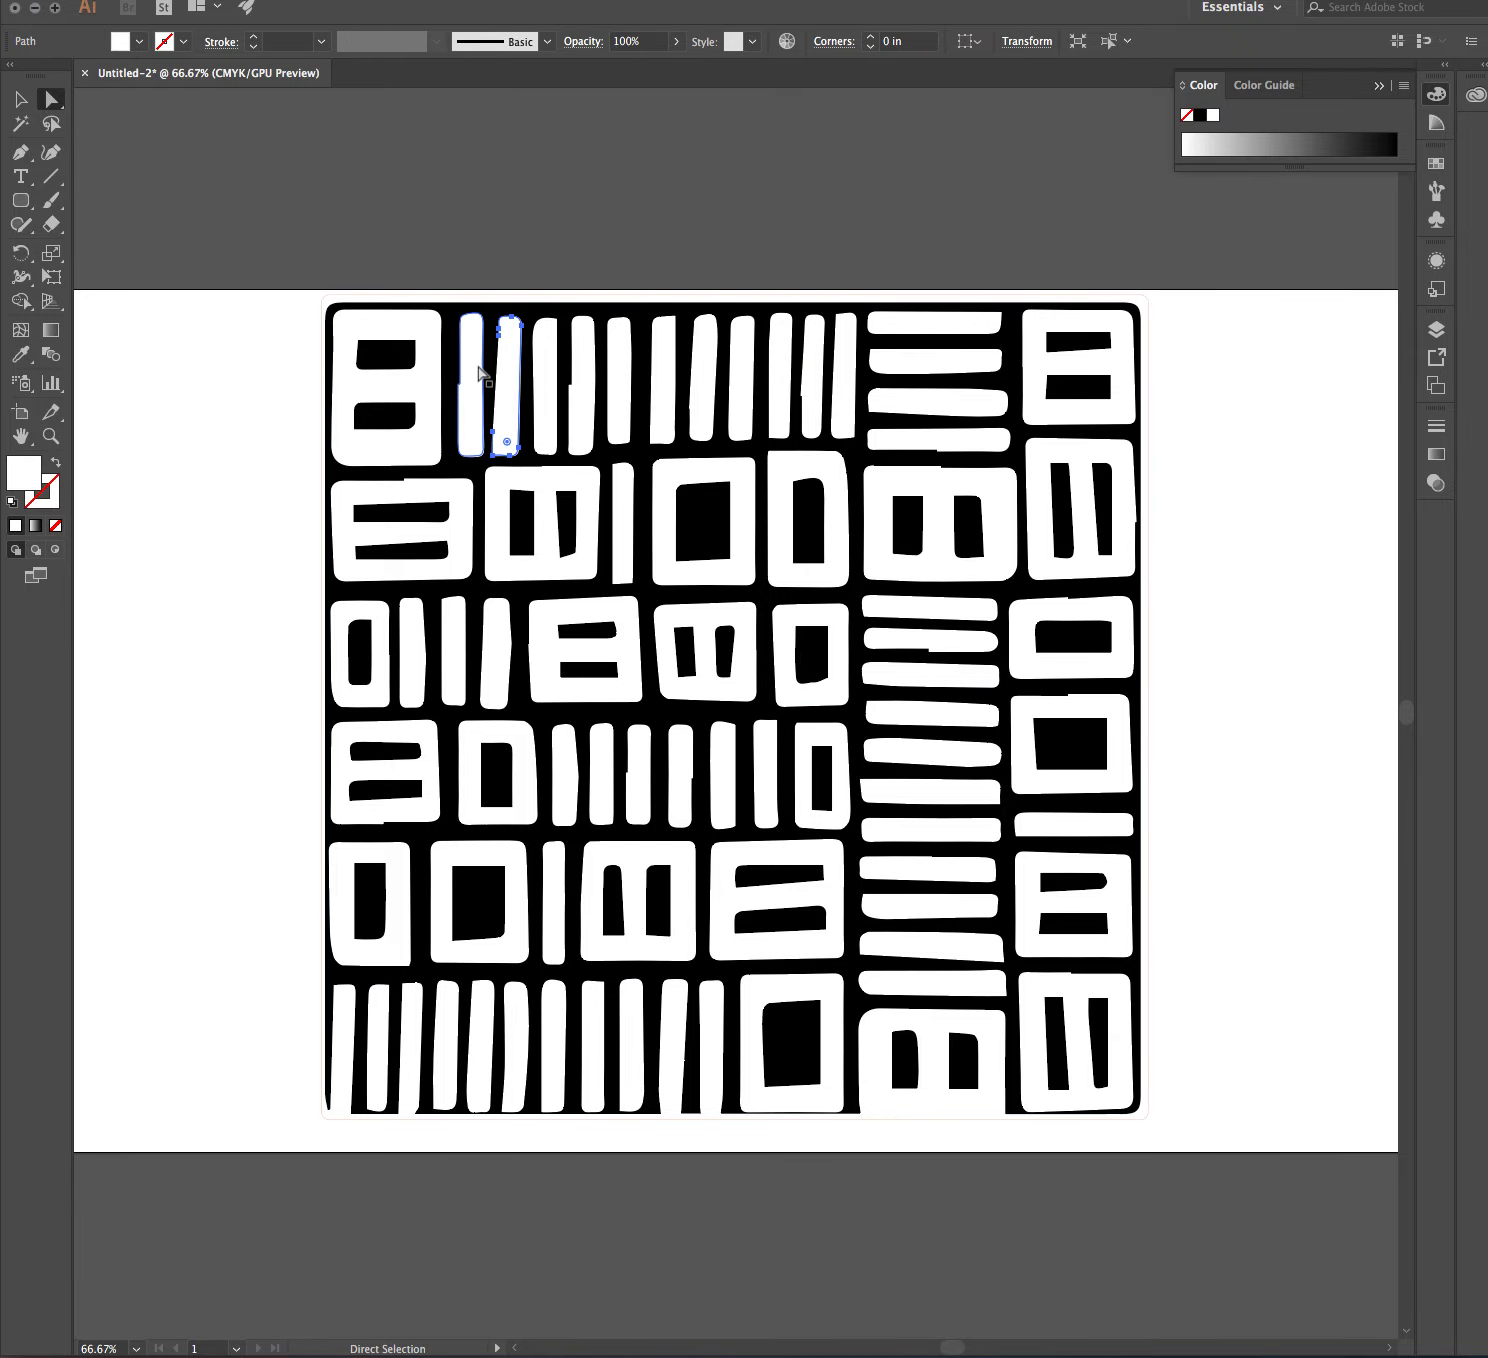
click(557, 372)
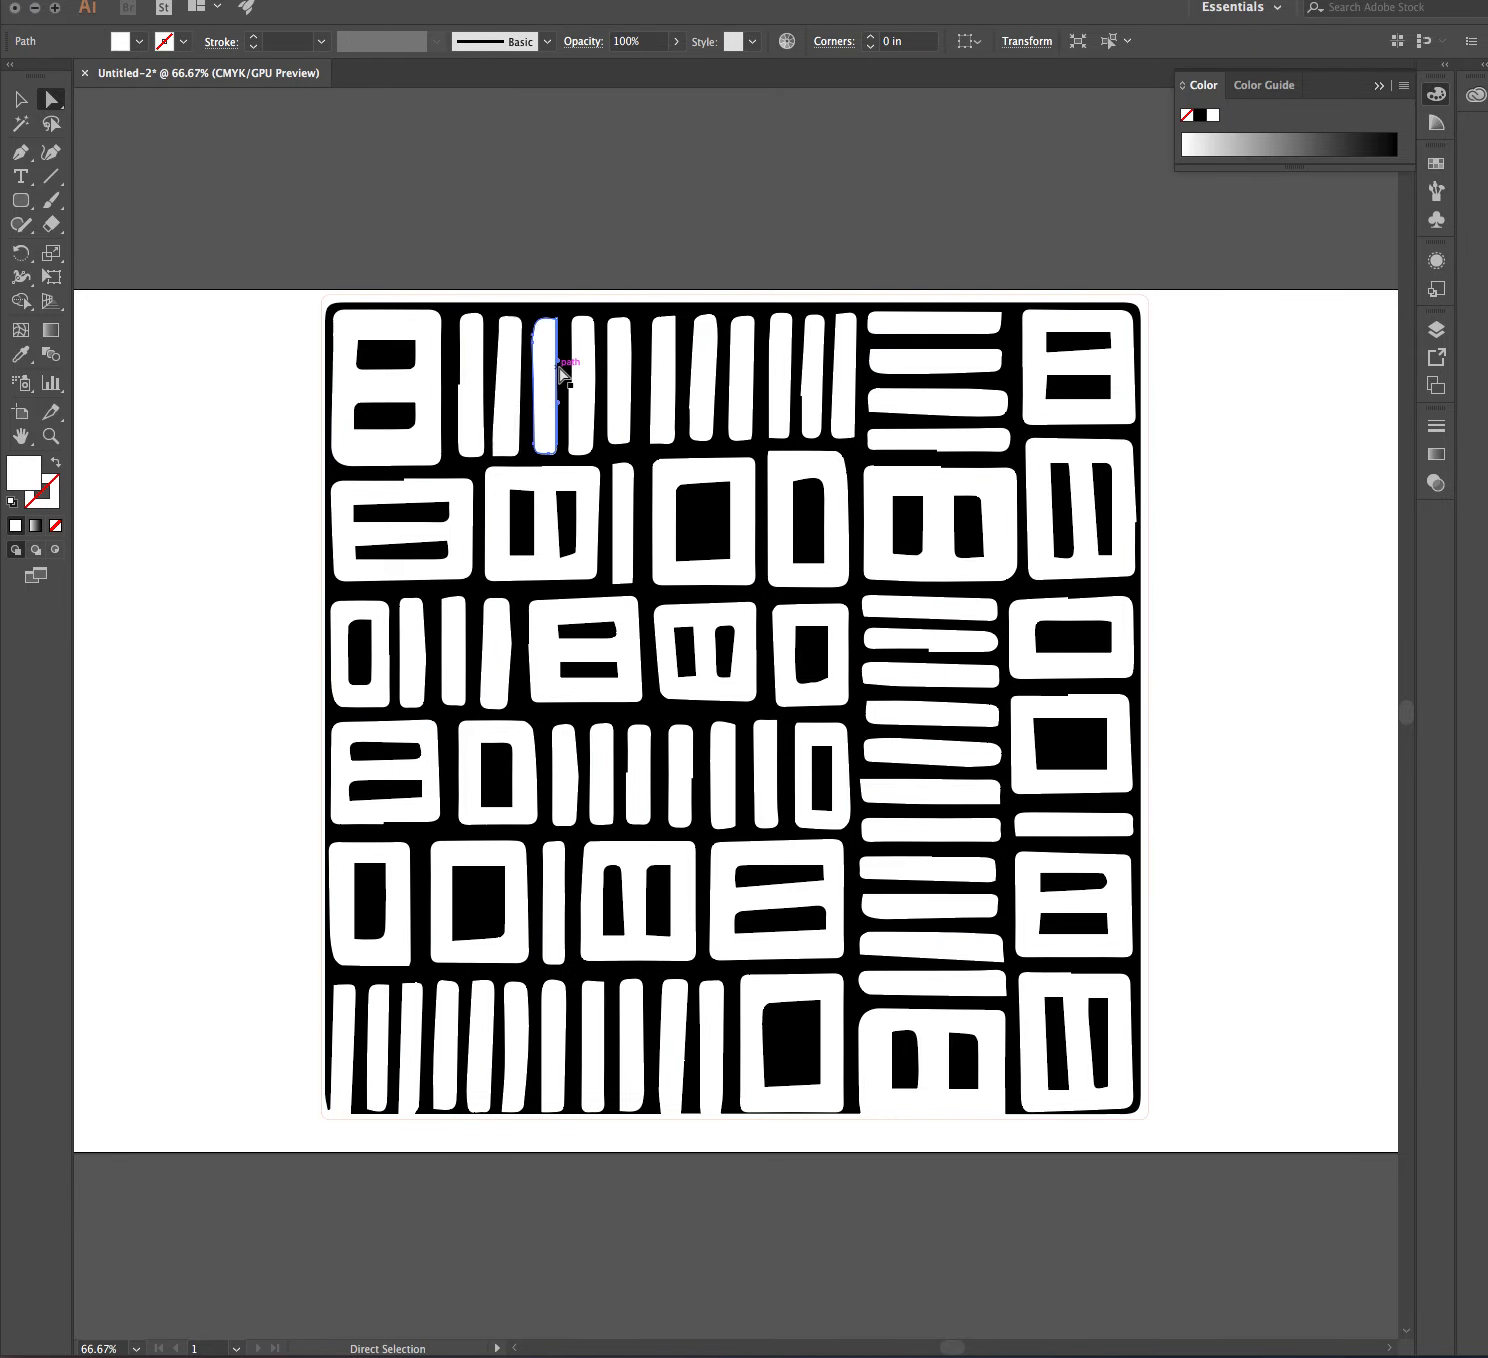
click(248, 337)
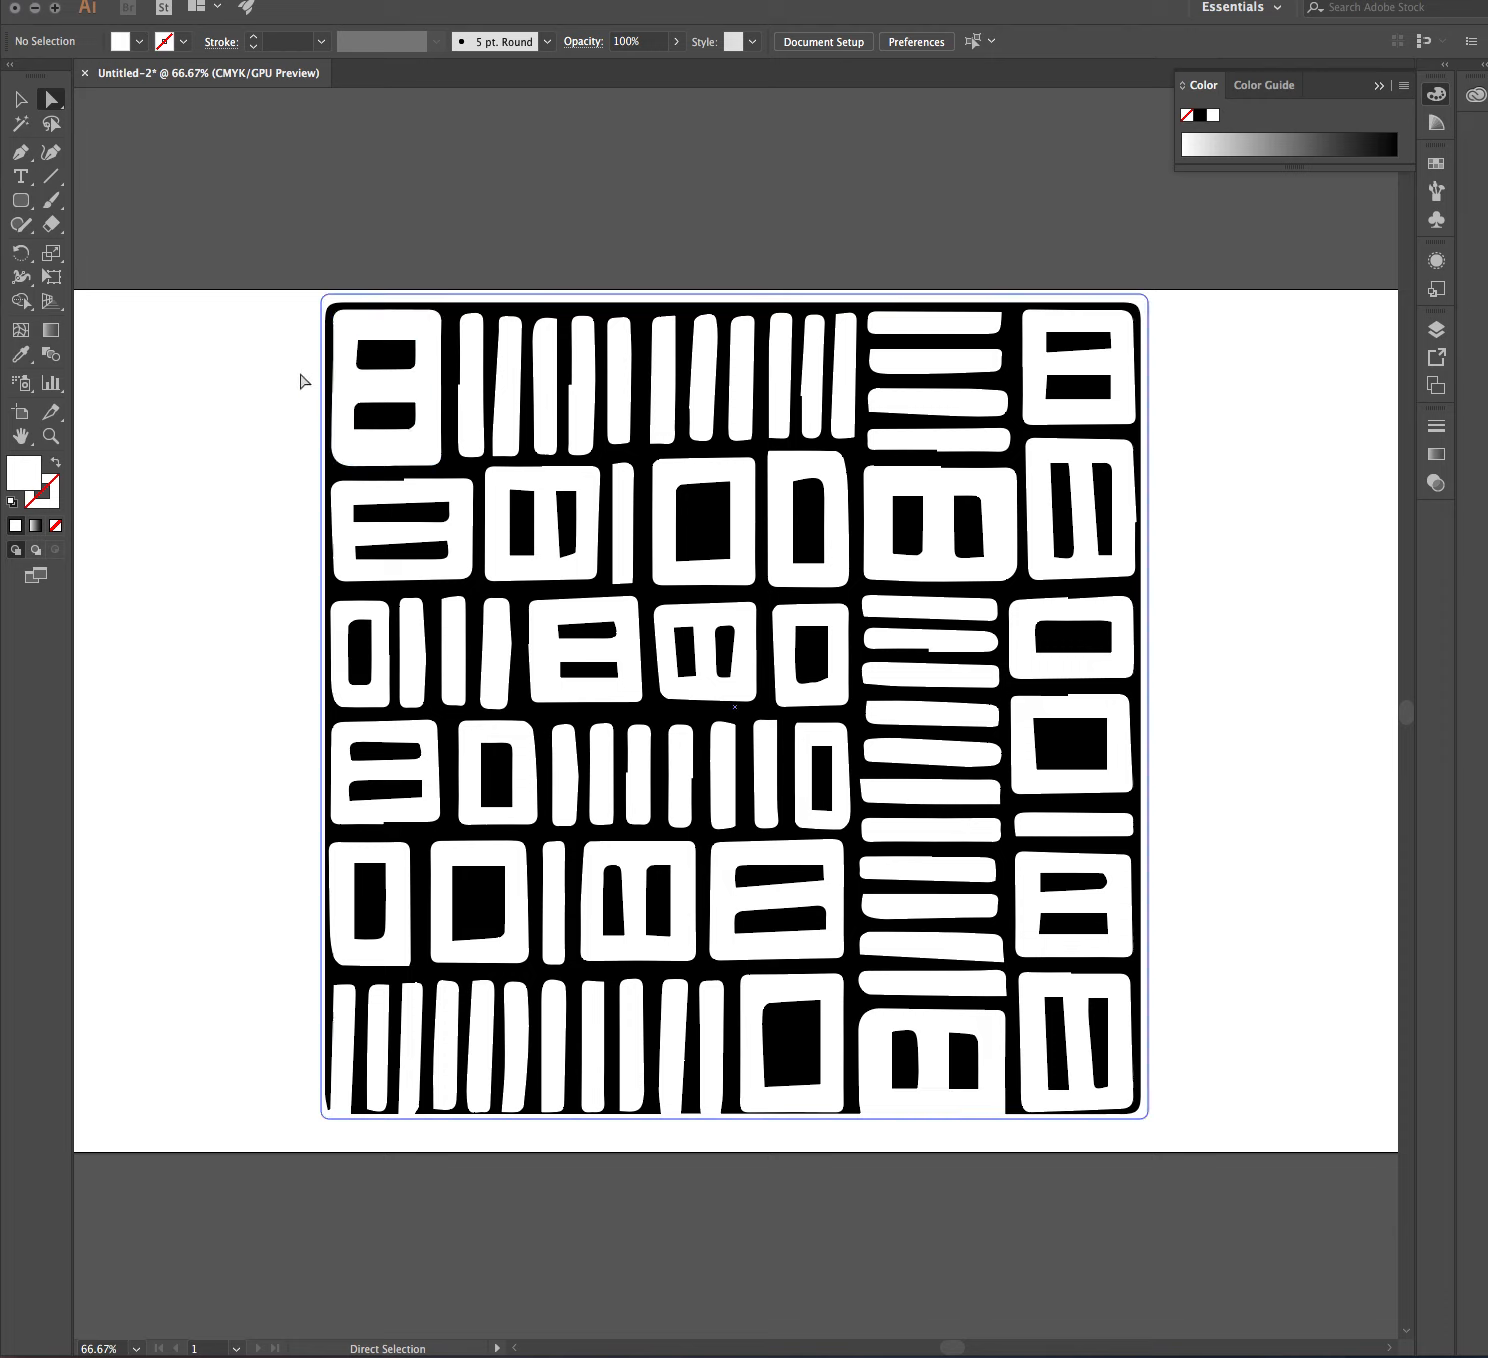
click(732, 513)
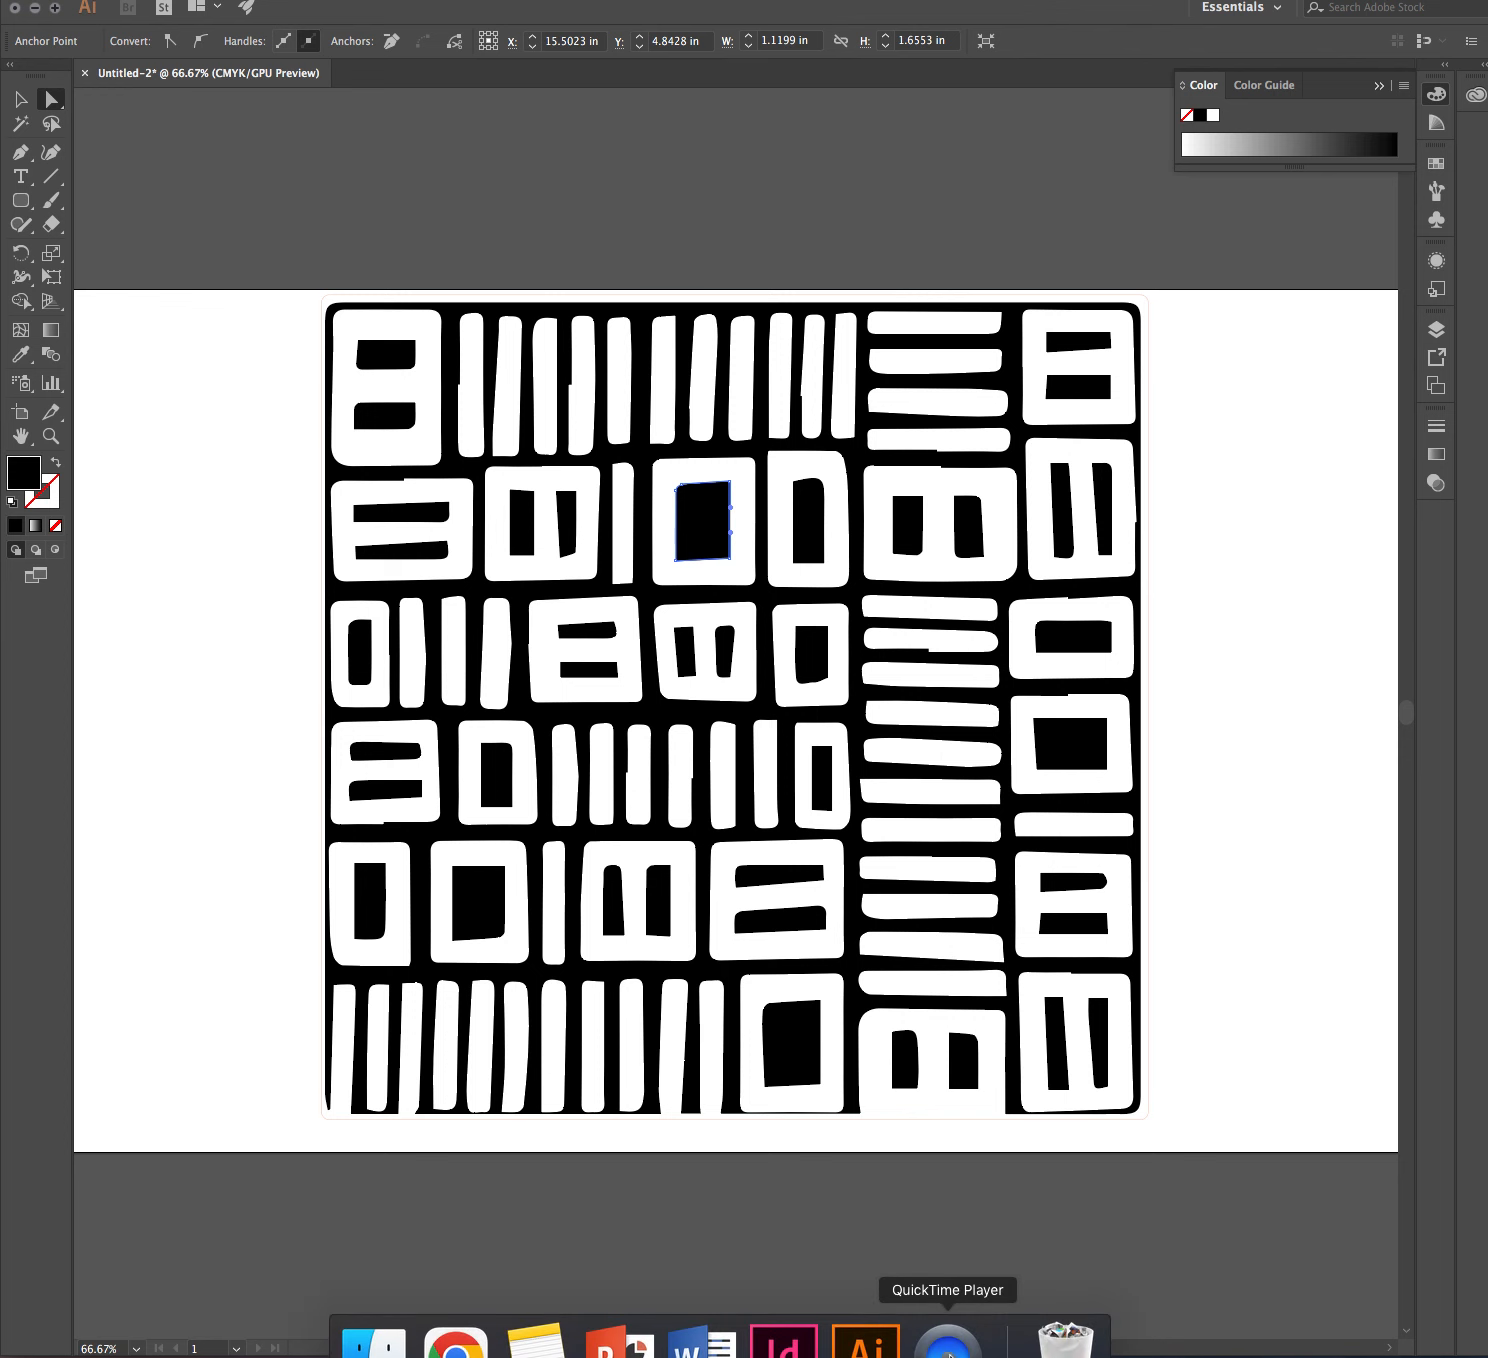
right_click(948, 1352)
click(966, 1275)
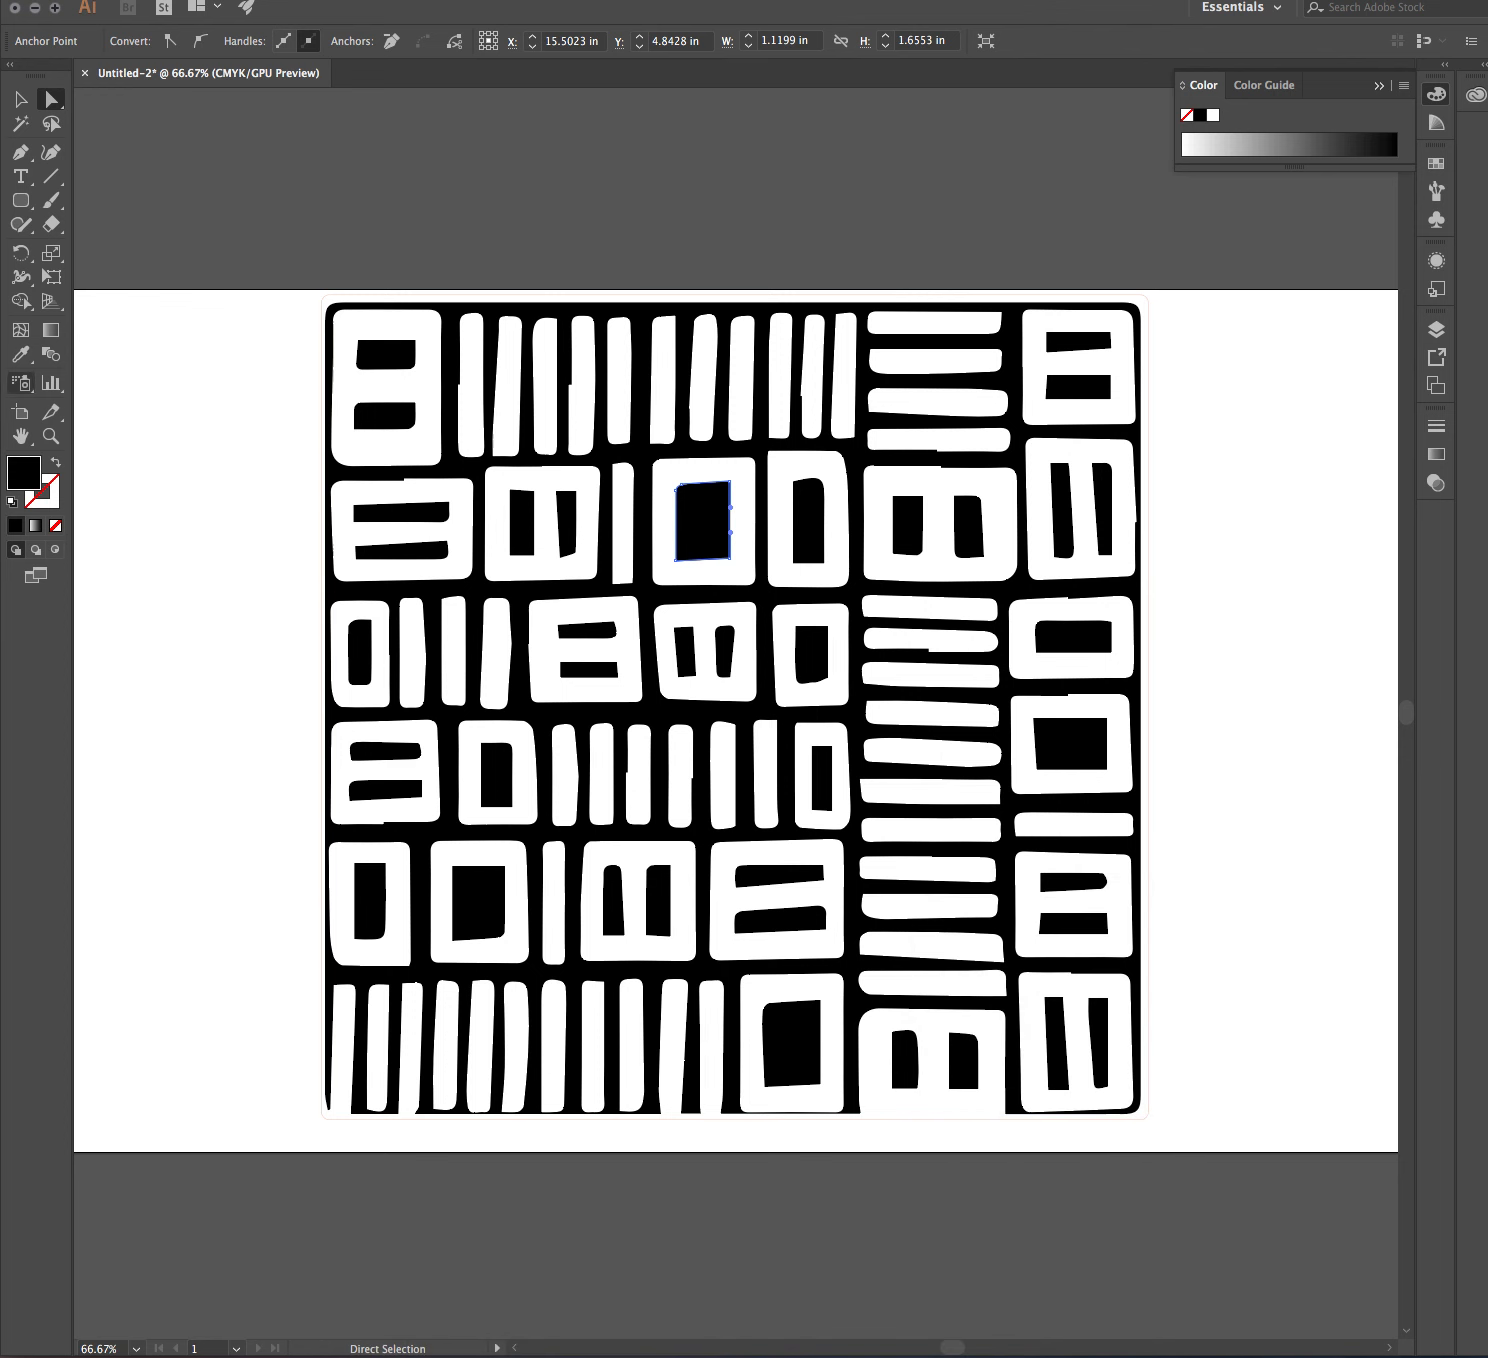